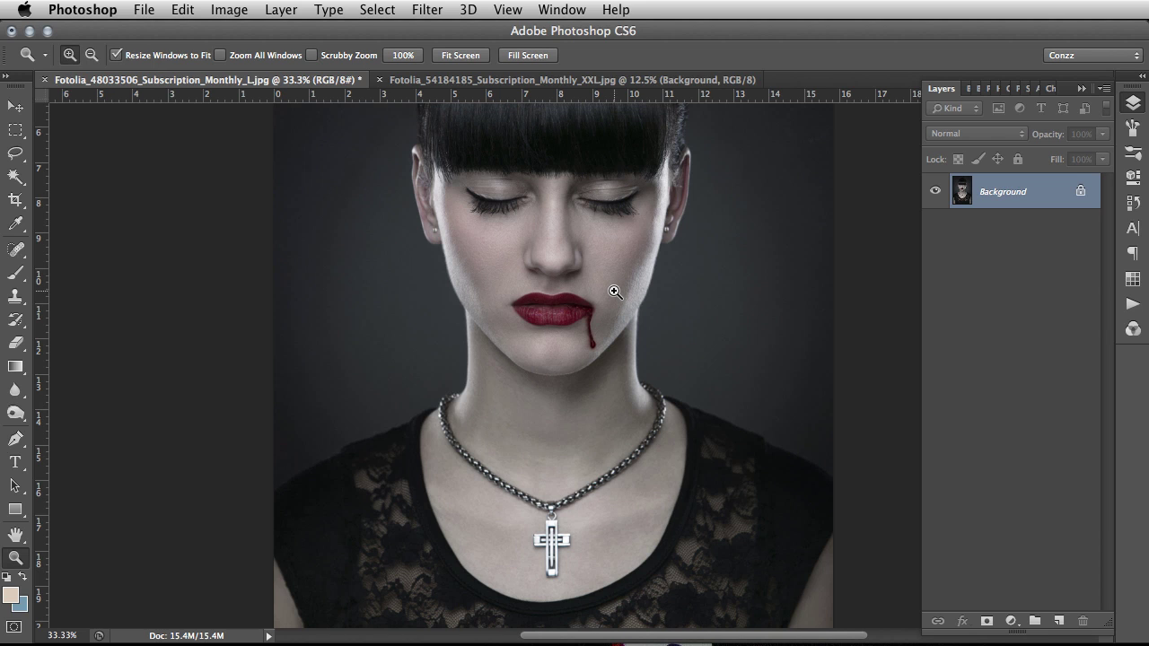
Examine the necklace's cross pendant and the surrounding skin up close at 100%.
{"action": "scroll", "coordinate": [615, 292], "scroll_direction": "down", "scroll_amount": 3}
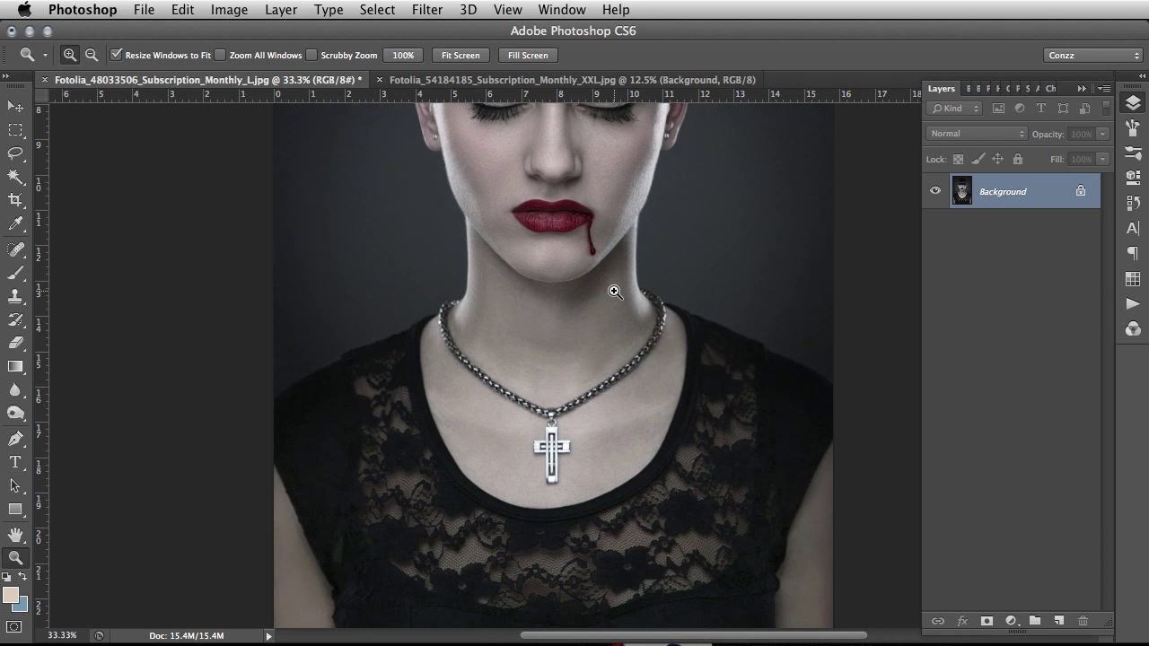
{"action": "scroll", "coordinate": [614, 296], "scroll_direction": "down", "scroll_amount": 1}
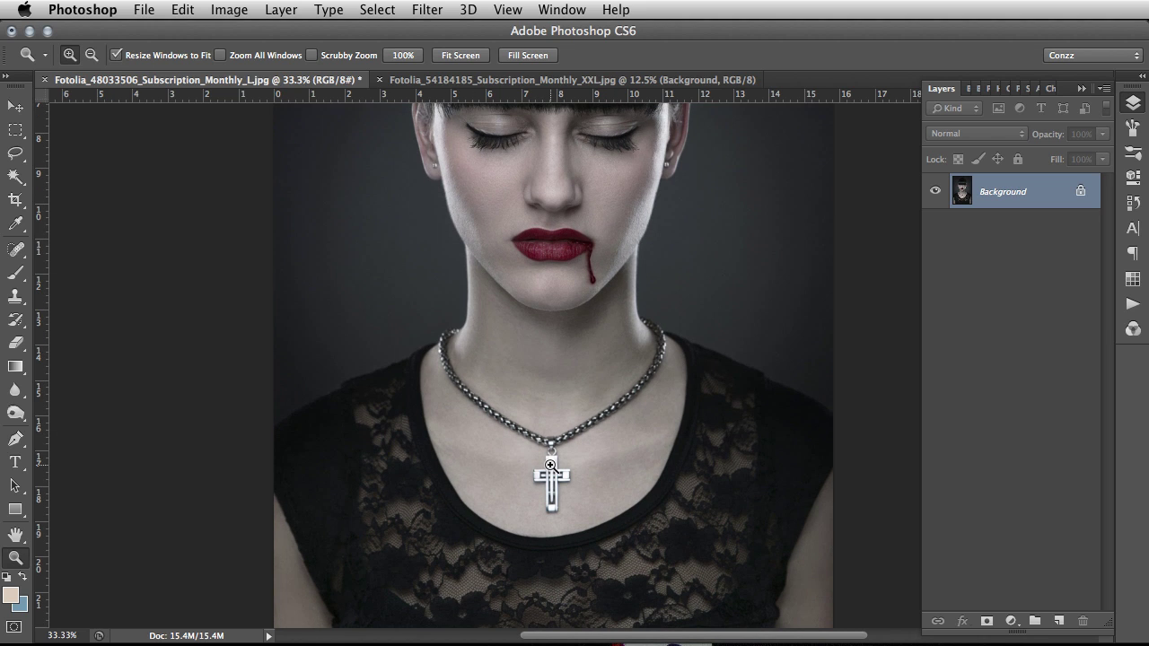
{"action": "scroll", "coordinate": [550, 466], "scroll_direction": "down", "scroll_amount": 1}
{"action": "left_click", "coordinate": [550, 466]}
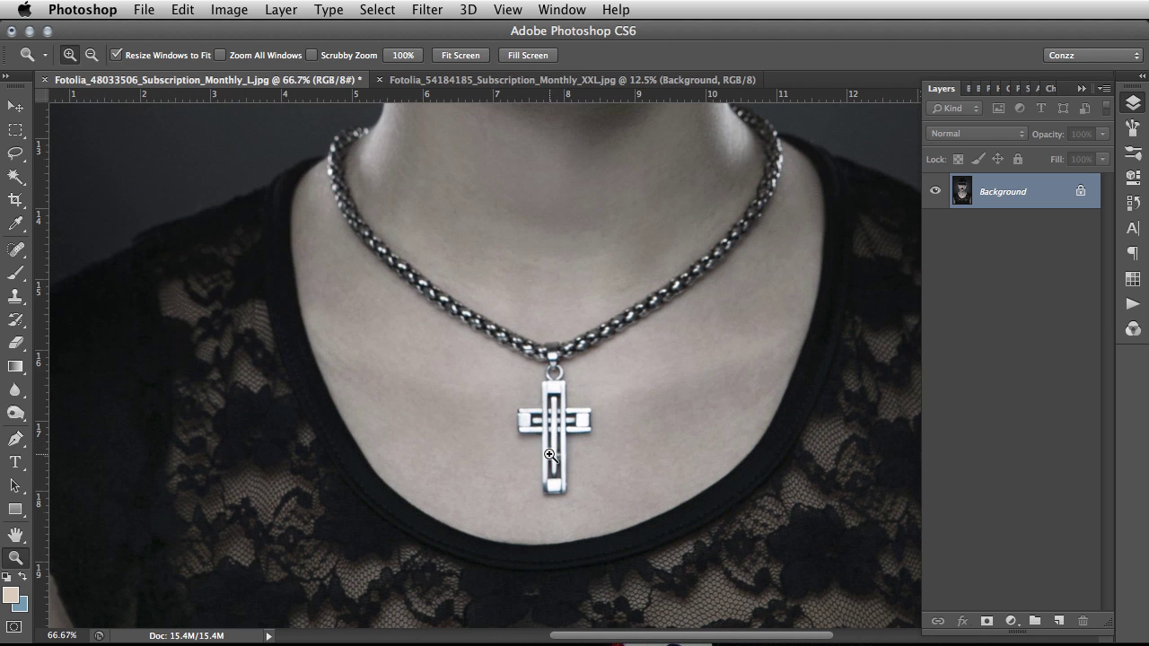
{"action": "left_click", "coordinate": [569, 402]}
{"action": "scroll", "coordinate": [569, 402], "scroll_direction": "down", "scroll_amount": 2}
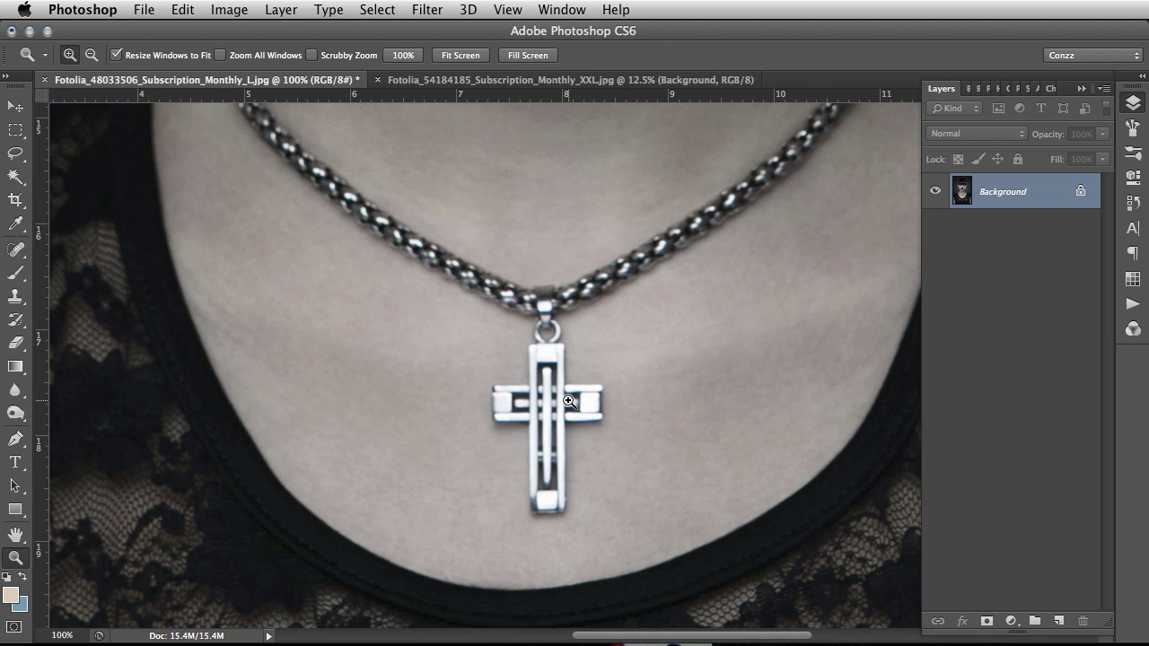
{"action": "scroll", "coordinate": [569, 401], "scroll_direction": "up", "scroll_amount": 4}
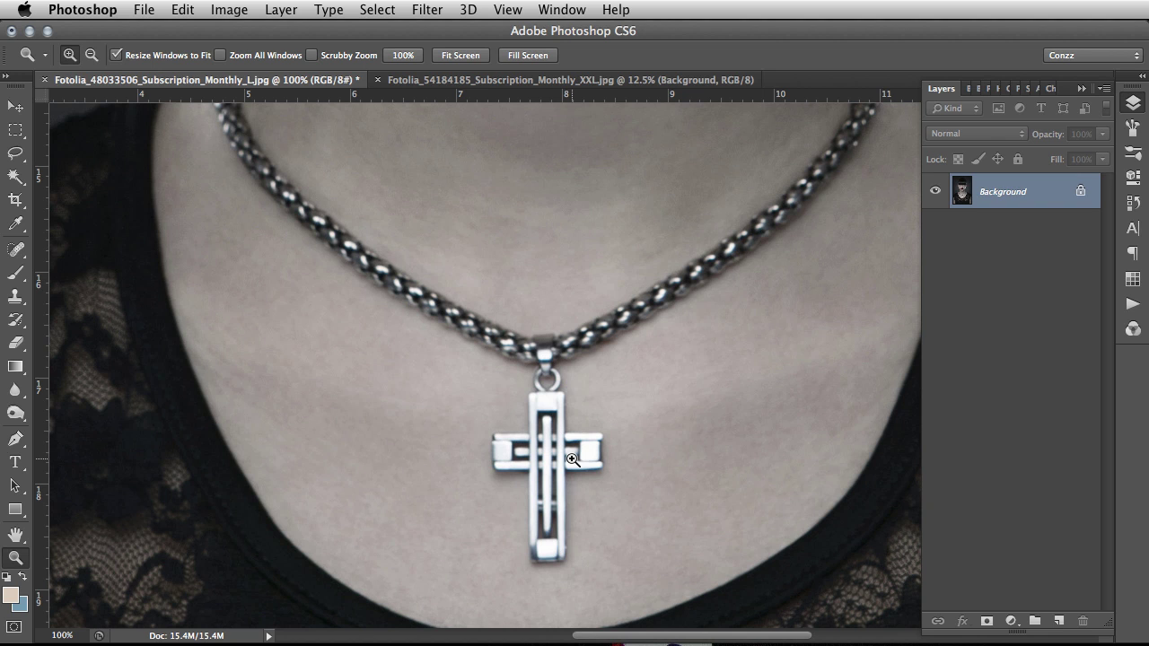
{"action": "scroll", "coordinate": [572, 457], "scroll_direction": "down", "scroll_amount": 1}
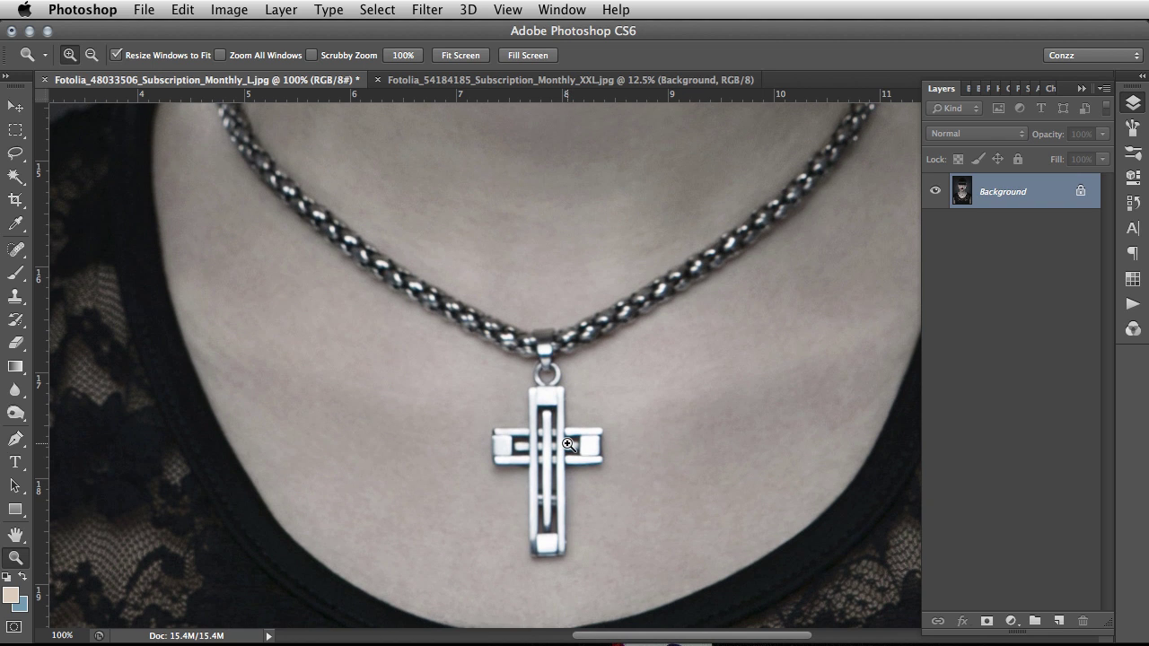
{"action": "left_click_drag", "start_coordinate": [562, 441], "coordinate": [608, 360]}
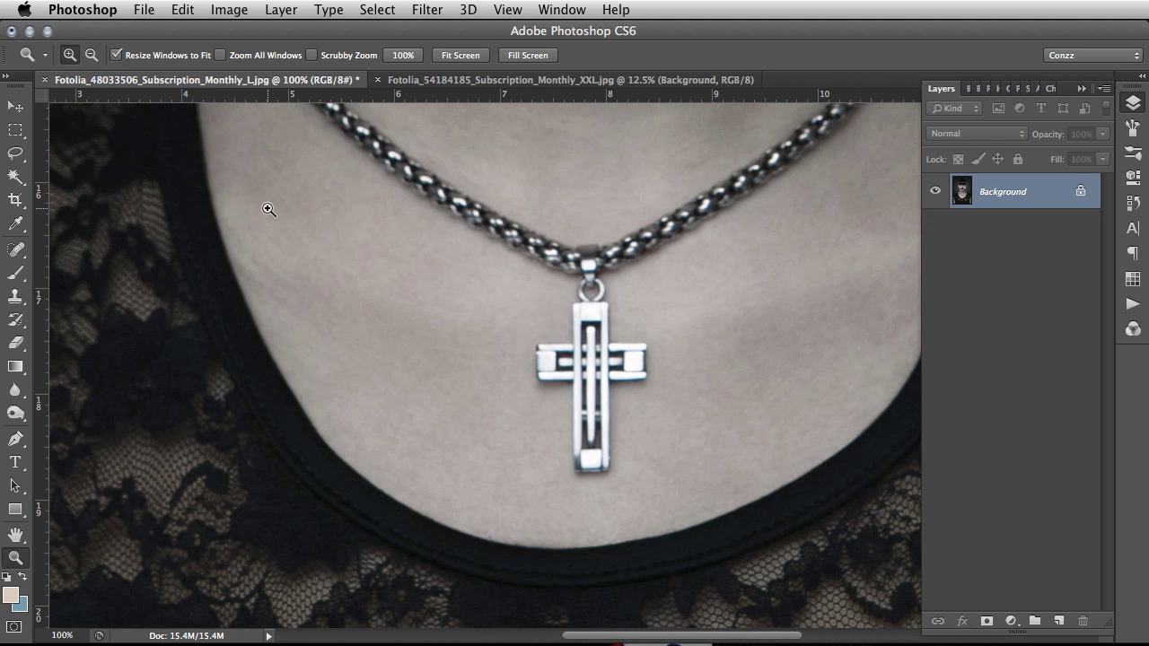
{"action": "left_click_drag", "start_coordinate": [535, 256], "coordinate": [457, 291]}
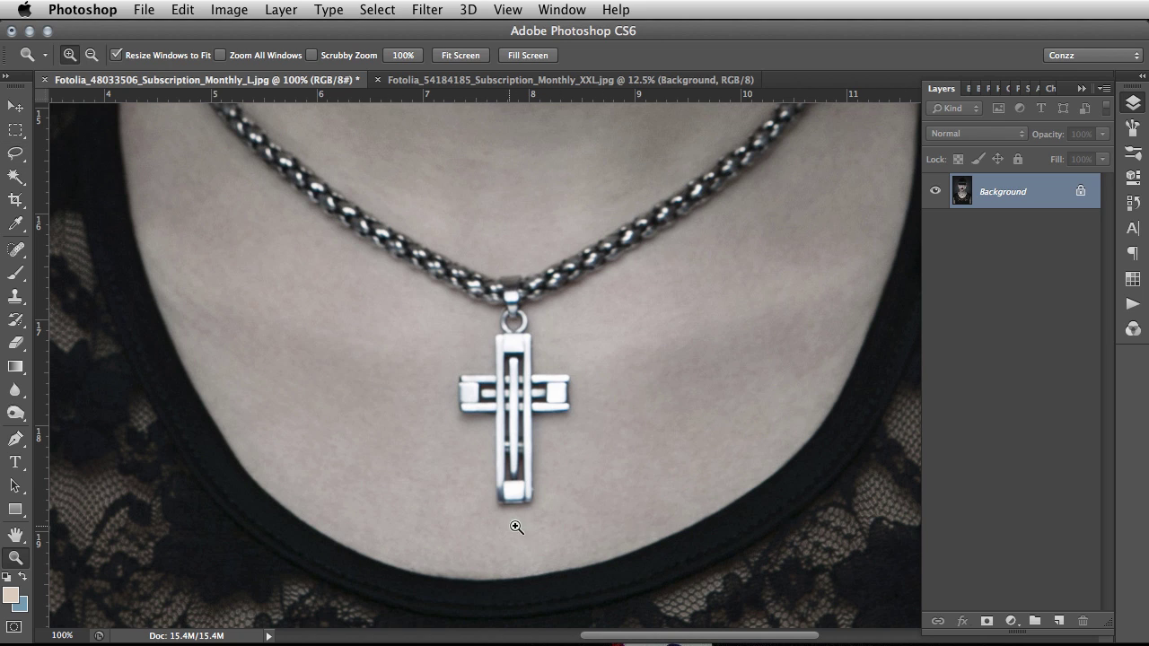
Lasso loosely around the cross pendant below its ring, remove it with a Content-Aware fill in Normal mode at 100% opacity, and deselect.
{"action": "left_click", "coordinate": [14, 155]}
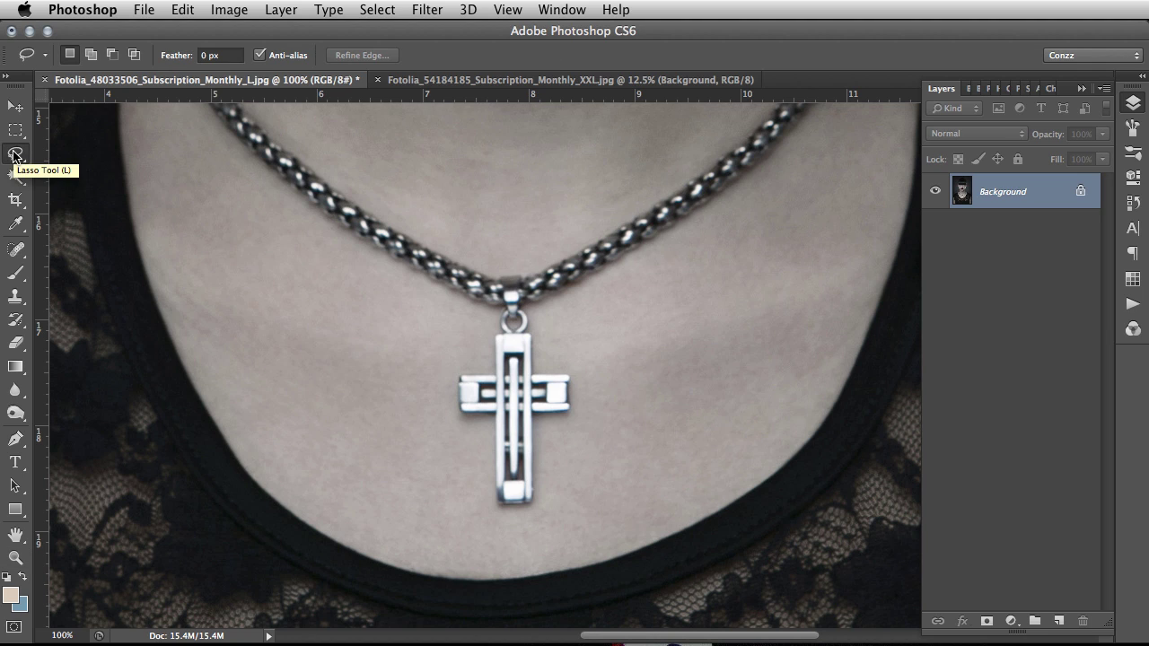
{"action": "mouse_move", "coordinate": [553, 330]}
{"action": "left_mouse_down"}
{"action": "mouse_move", "coordinate": [451, 352]}
{"action": "mouse_move", "coordinate": [423, 404]}
{"action": "mouse_move", "coordinate": [458, 491]}
{"action": "mouse_move", "coordinate": [519, 517]}
{"action": "mouse_move", "coordinate": [547, 517]}
{"action": "mouse_move", "coordinate": [583, 487]}
{"action": "mouse_move", "coordinate": [597, 451]}
{"action": "mouse_move", "coordinate": [590, 368]}
{"action": "mouse_move", "coordinate": [571, 336]}
{"action": "left_mouse_up"}
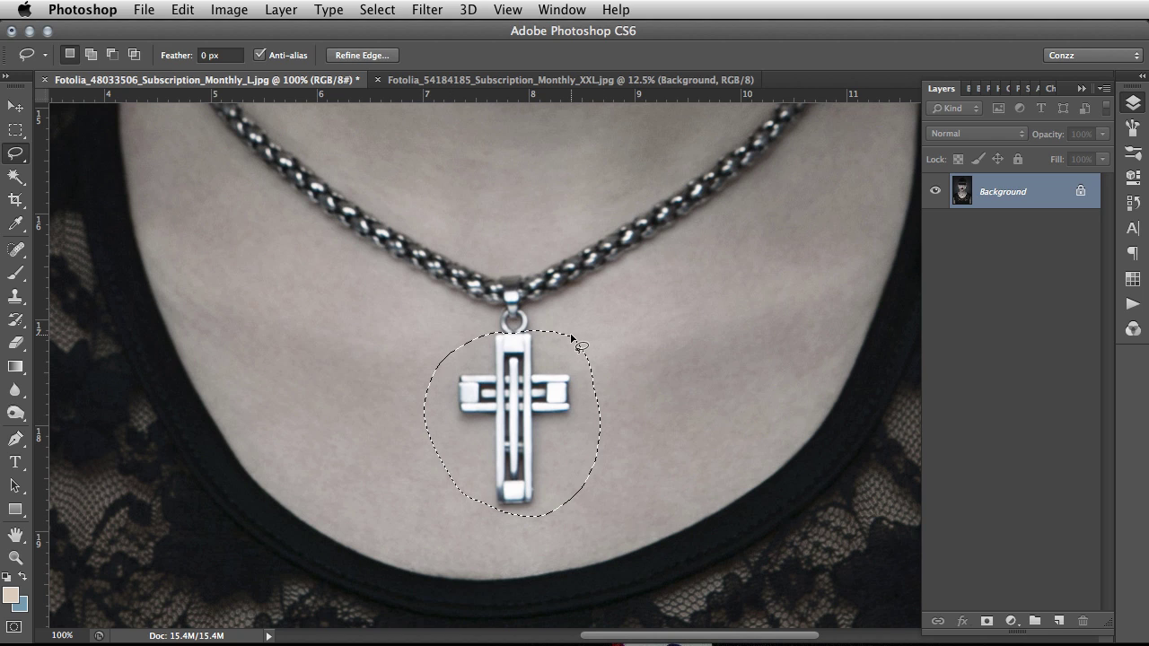
{"action": "right_click", "coordinate": [532, 364]}
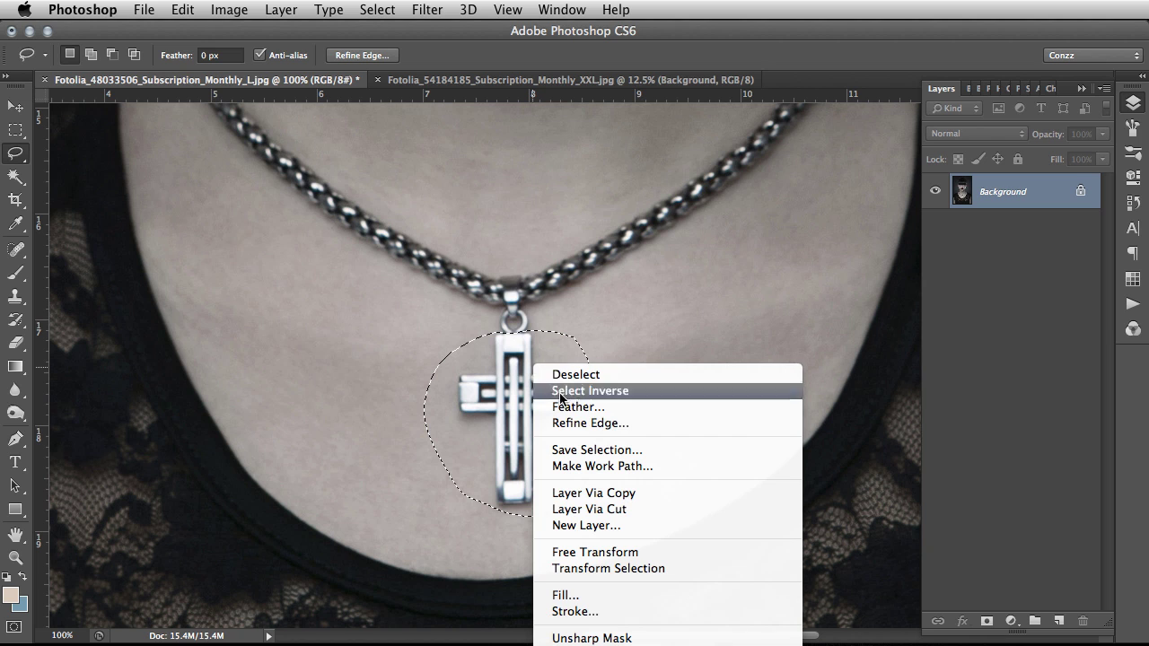
{"action": "left_click", "coordinate": [620, 595]}
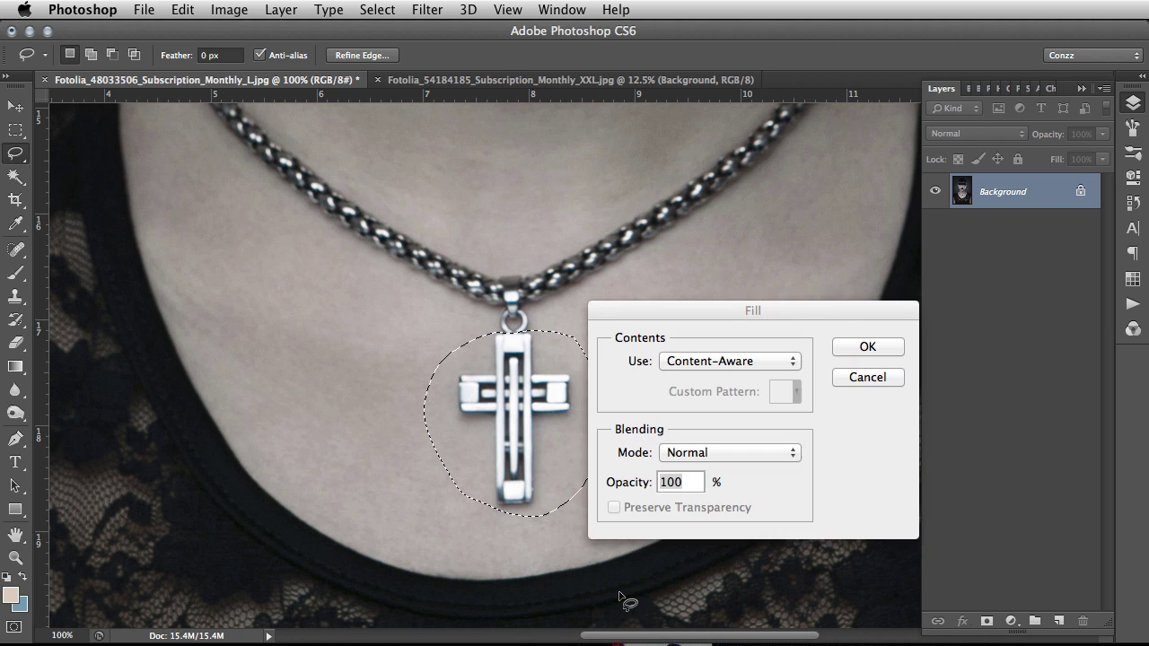
{"action": "left_click_drag", "start_coordinate": [754, 308], "coordinate": [770, 215]}
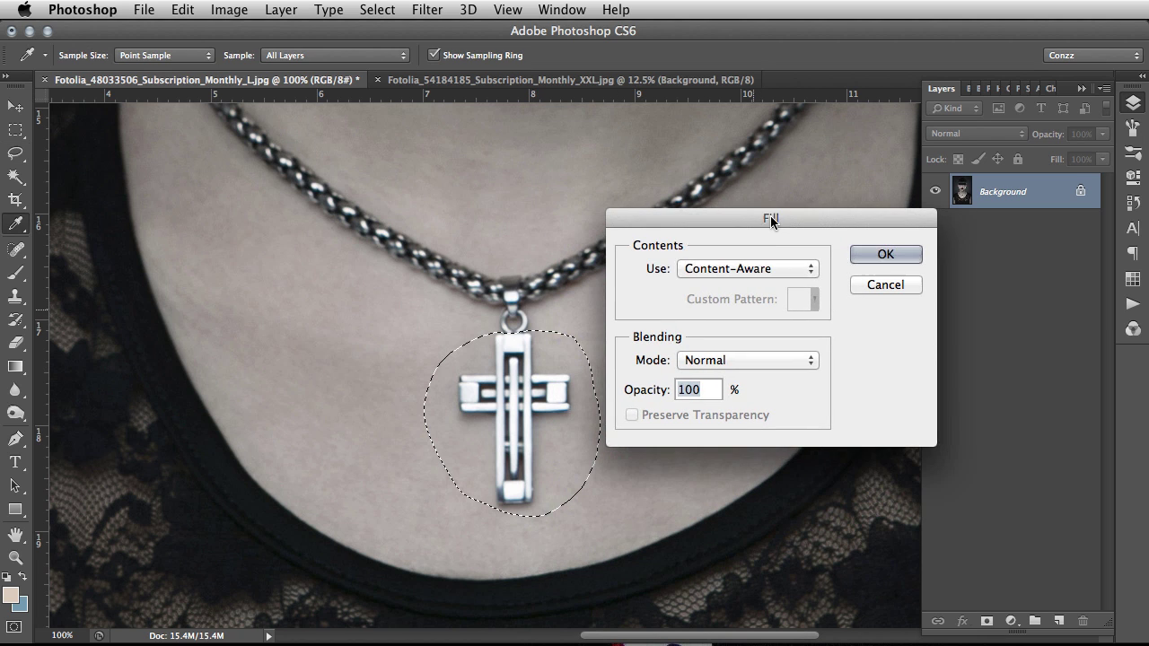
{"action": "left_click", "coordinate": [743, 270]}
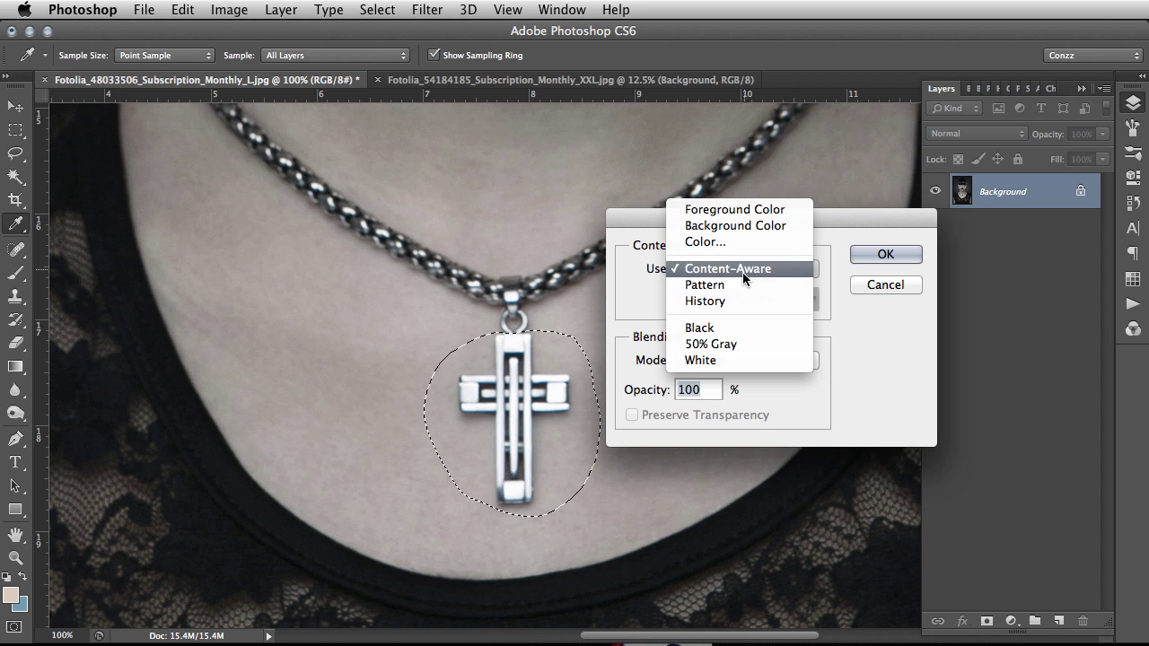
{"action": "left_click", "coordinate": [743, 270]}
{"action": "left_click", "coordinate": [863, 257]}
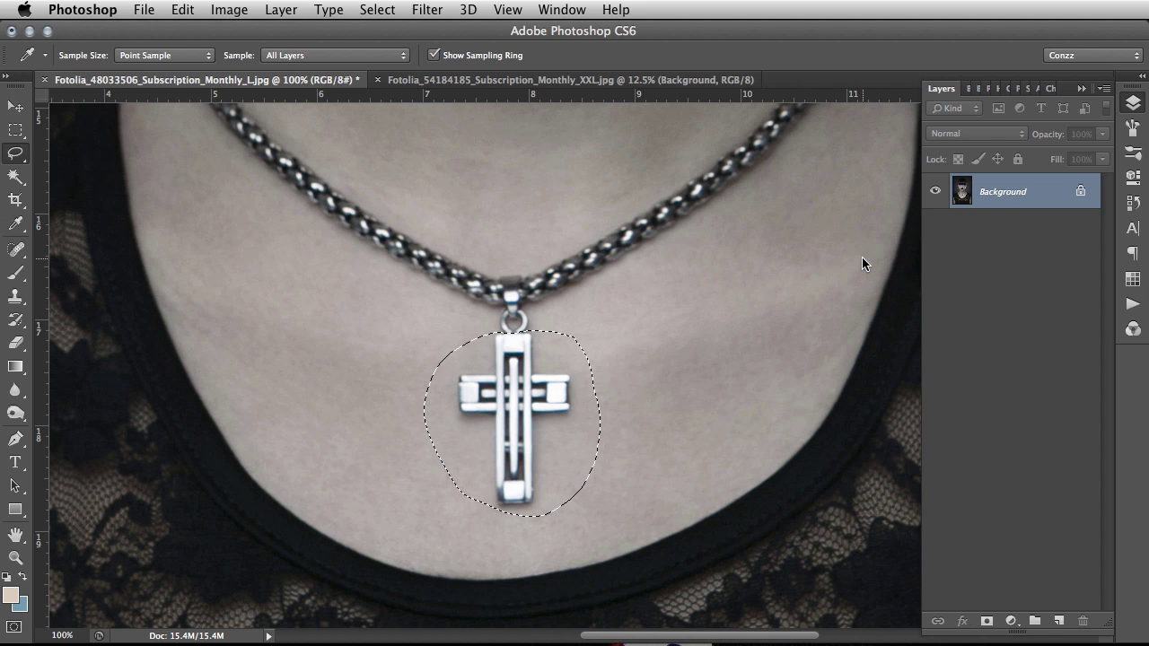
{"action": "left_click", "coordinate": [682, 346]}
Inspect the filled skin below the chain up close and in context with the neck and face.
{"action": "scroll", "coordinate": [683, 346], "scroll_direction": "down", "scroll_amount": 1}
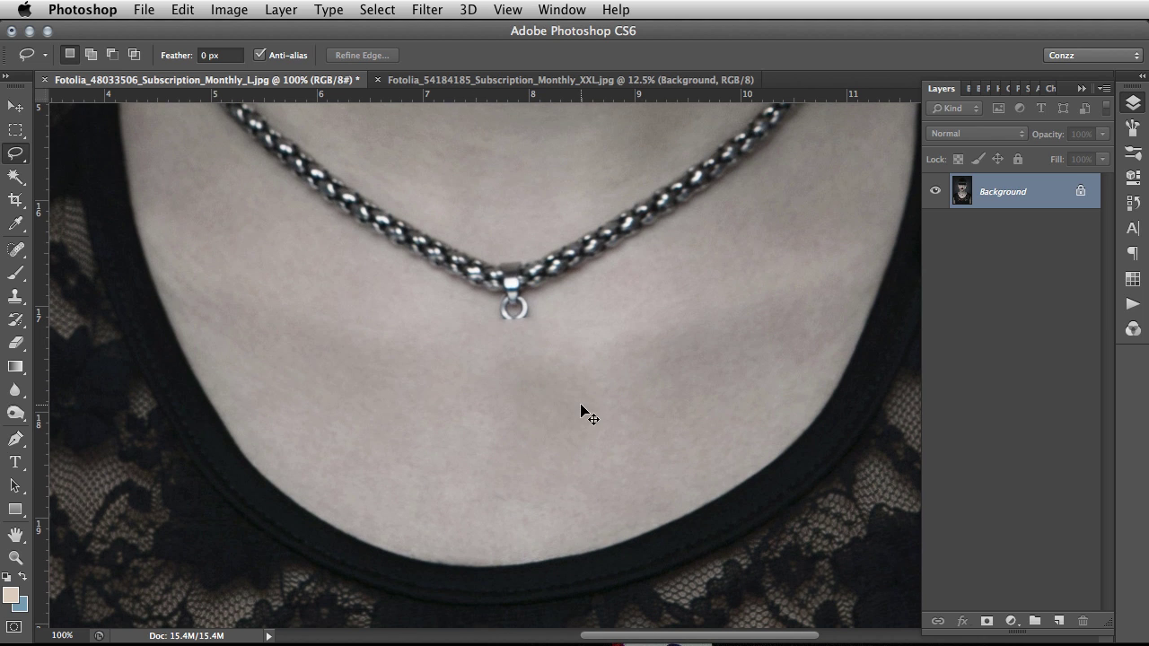
{"action": "key", "text": "super+equal"}
{"action": "left_click_drag", "start_coordinate": [602, 414], "coordinate": [674, 295]}
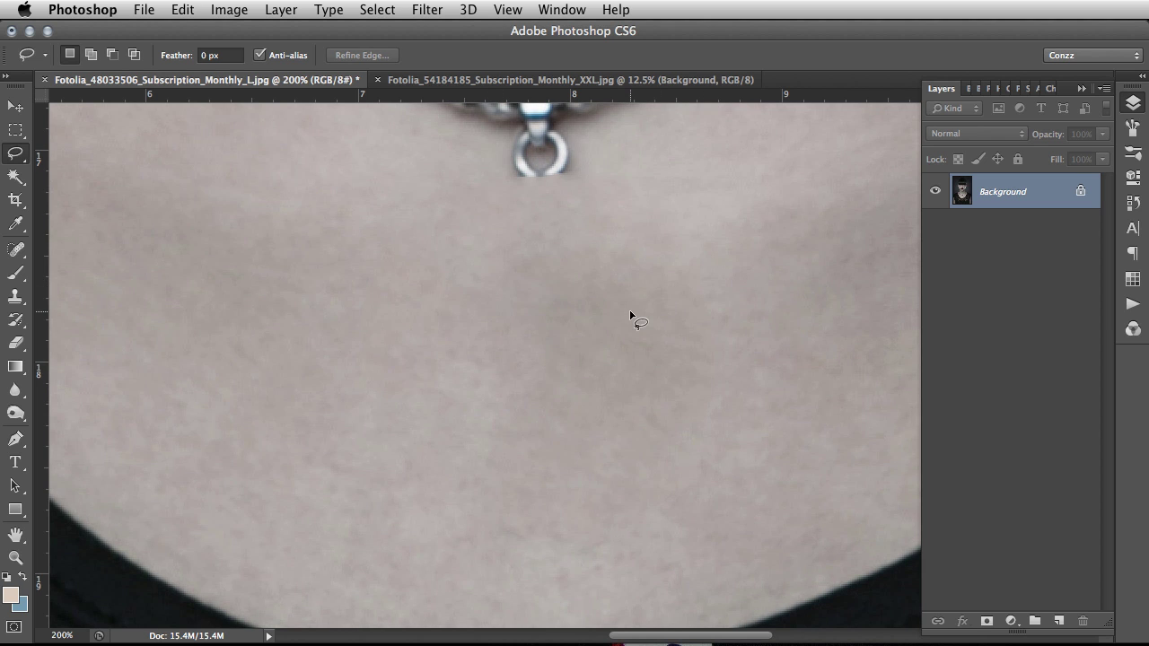
{"action": "key", "text": "super+minus"}
{"action": "key", "text": "super+minus"}
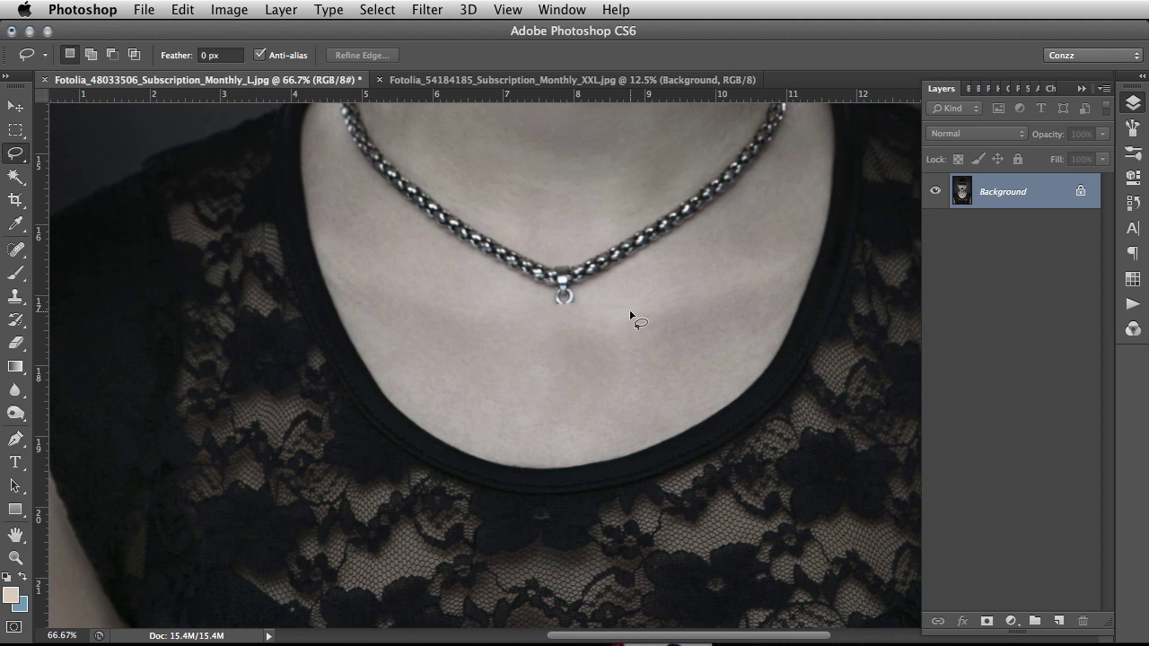
{"action": "left_click_drag", "start_coordinate": [575, 302], "coordinate": [544, 404]}
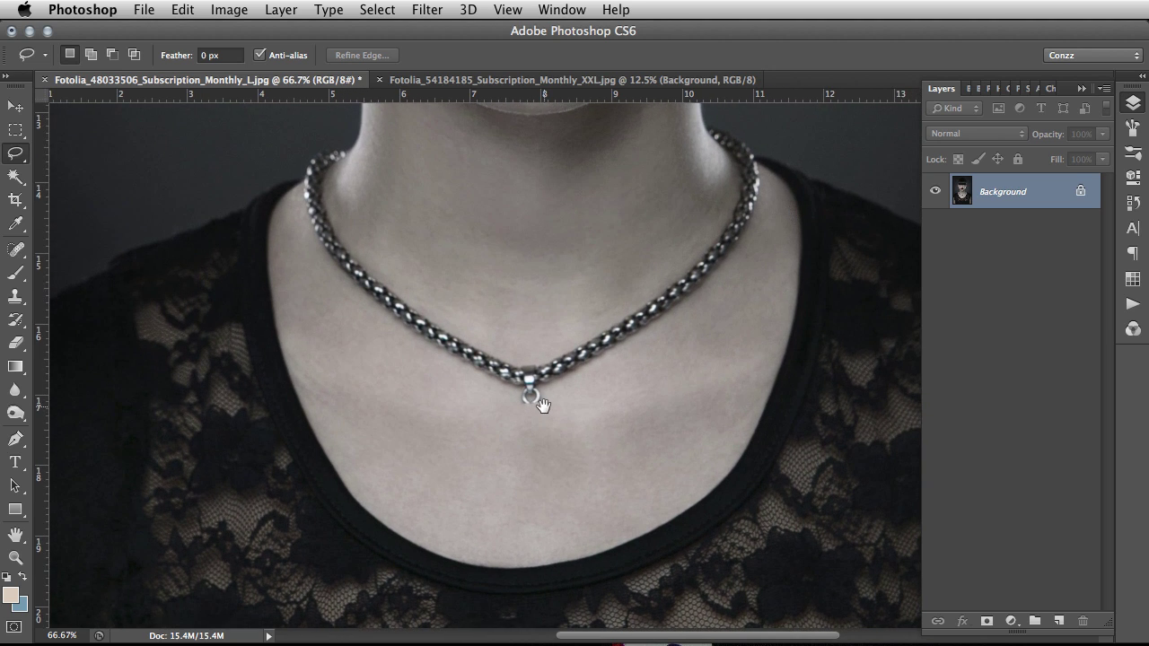
{"action": "left_click_drag", "start_coordinate": [554, 300], "coordinate": [551, 395]}
{"action": "left_click_drag", "start_coordinate": [548, 284], "coordinate": [544, 359]}
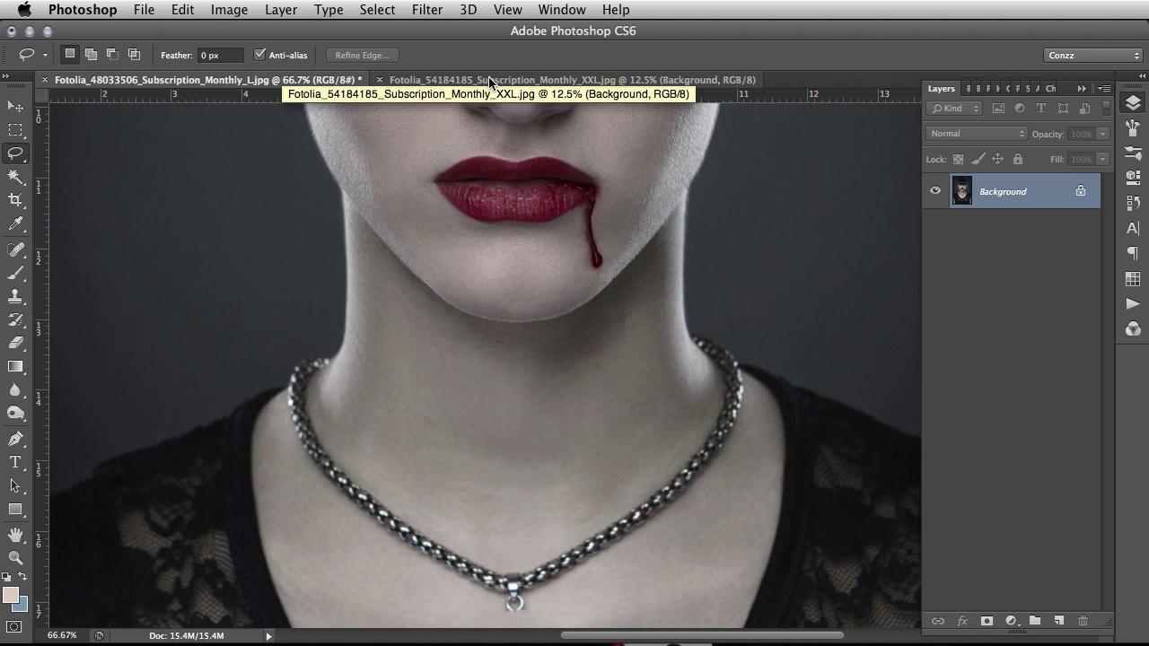
Switch to the image Fotolia_54184185_Subscription_Monthly_XXL.jpg and frame the woman's eyebrows at 50%.
{"action": "left_click", "coordinate": [488, 79]}
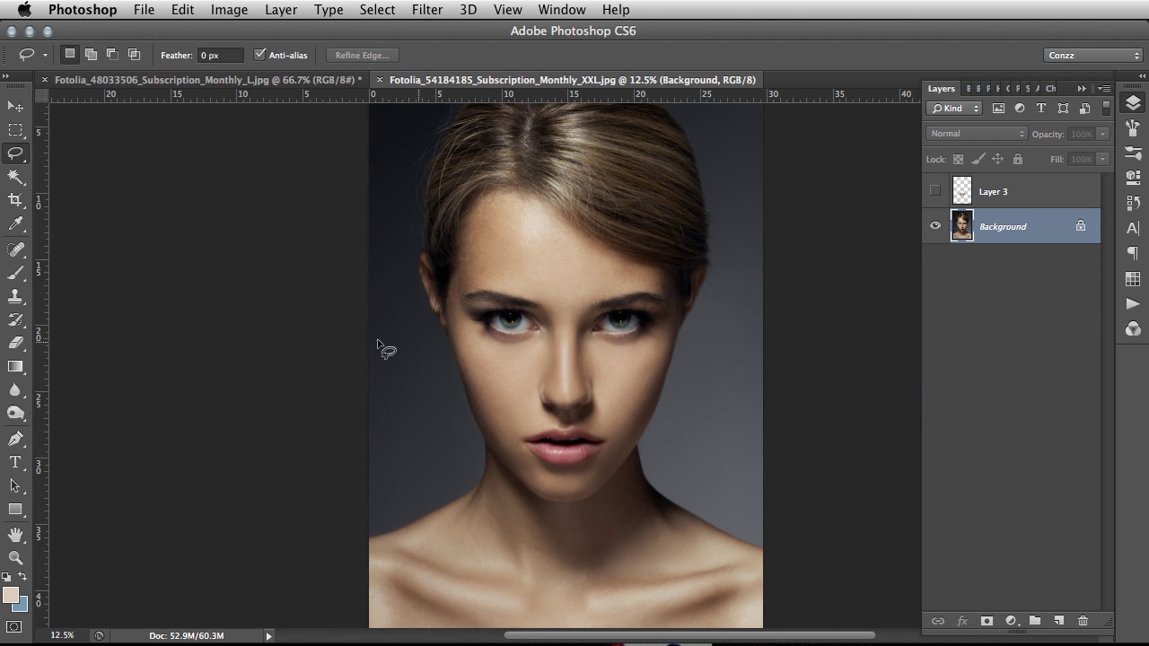
{"action": "left_click", "coordinate": [16, 557]}
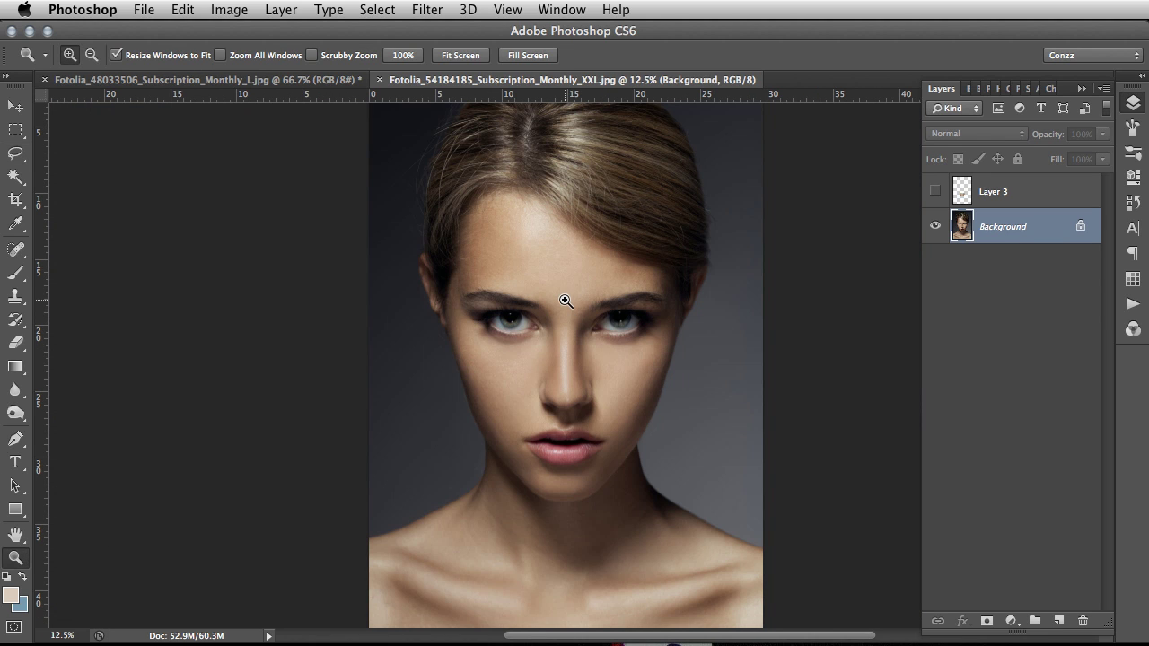
{"action": "left_click", "coordinate": [500, 278]}
{"action": "left_click", "coordinate": [454, 297]}
{"action": "left_click", "coordinate": [459, 297]}
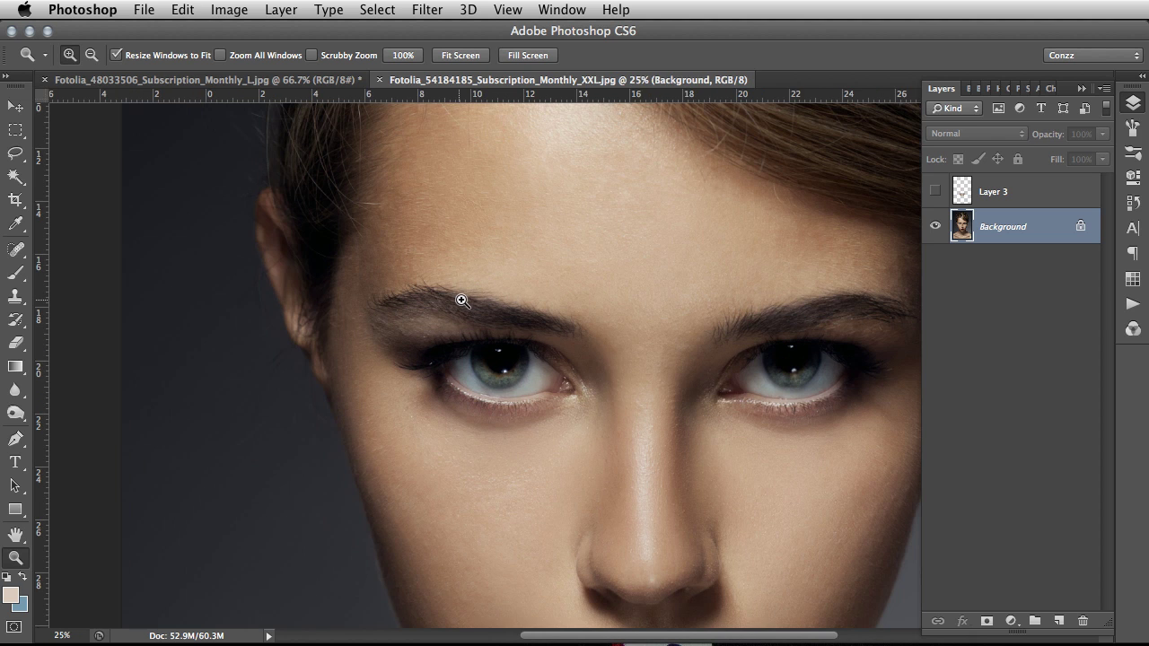
{"action": "left_click", "coordinate": [565, 315]}
{"action": "left_click_drag", "start_coordinate": [587, 325], "coordinate": [457, 281]}
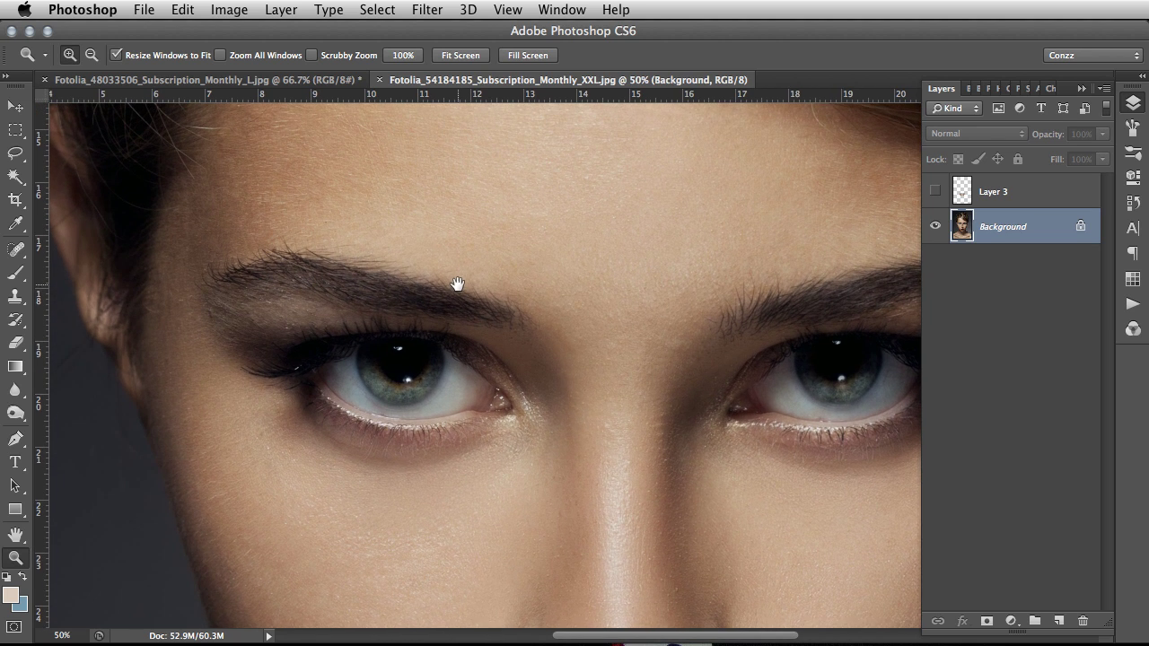
Outline the eyebrow on the image's left side with the Patch Tool, replace it with forehead skin just above, and deselect.
{"action": "left_click", "coordinate": [20, 253]}
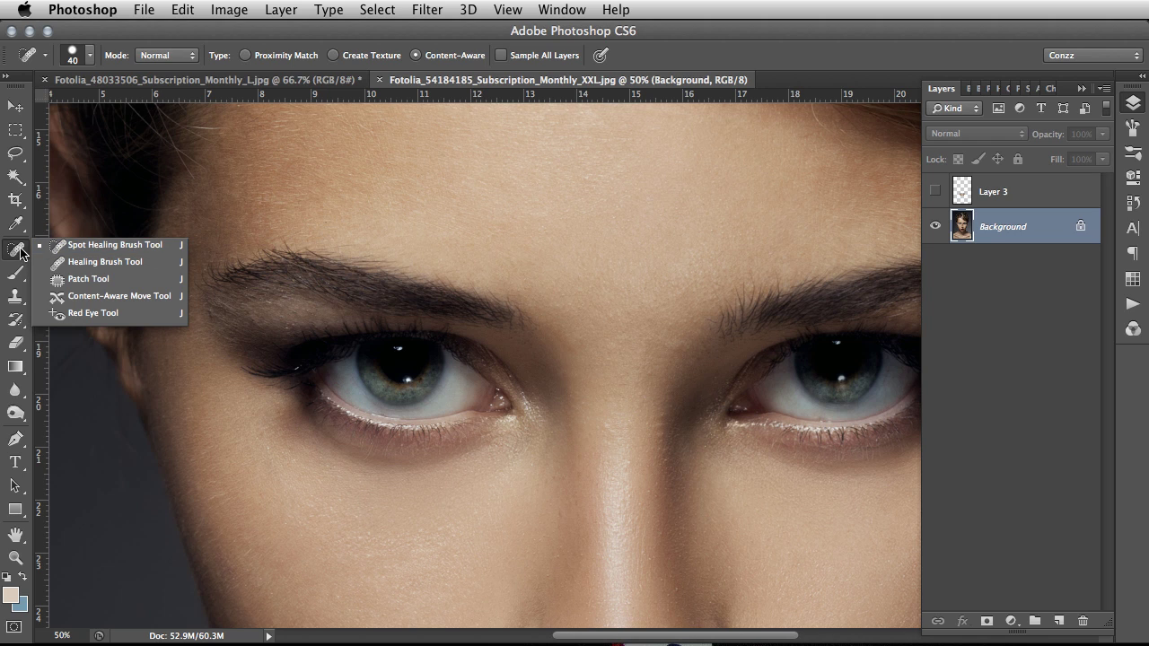
{"action": "left_click", "coordinate": [85, 279]}
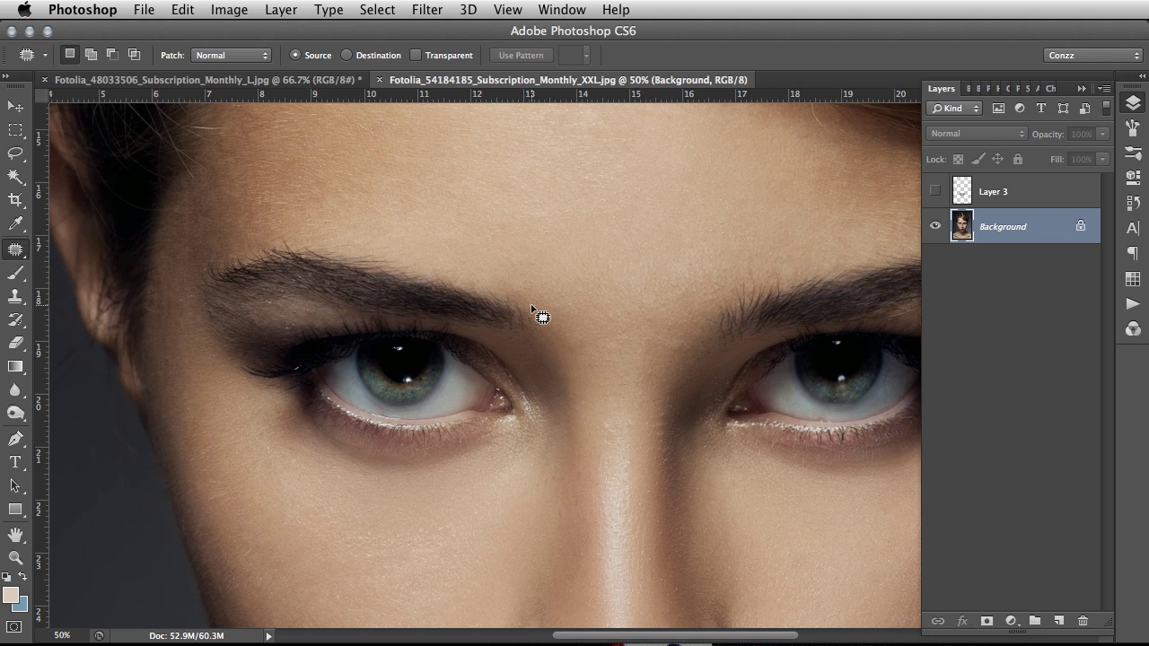
{"action": "mouse_move", "coordinate": [528, 308]}
{"action": "left_mouse_down"}
{"action": "mouse_move", "coordinate": [310, 243]}
{"action": "mouse_move", "coordinate": [219, 252]}
{"action": "mouse_move", "coordinate": [197, 285]}
{"action": "mouse_move", "coordinate": [211, 300]}
{"action": "mouse_move", "coordinate": [427, 321]}
{"action": "mouse_move", "coordinate": [516, 344]}
{"action": "mouse_move", "coordinate": [539, 332]}
{"action": "mouse_move", "coordinate": [537, 310]}
{"action": "left_mouse_up"}
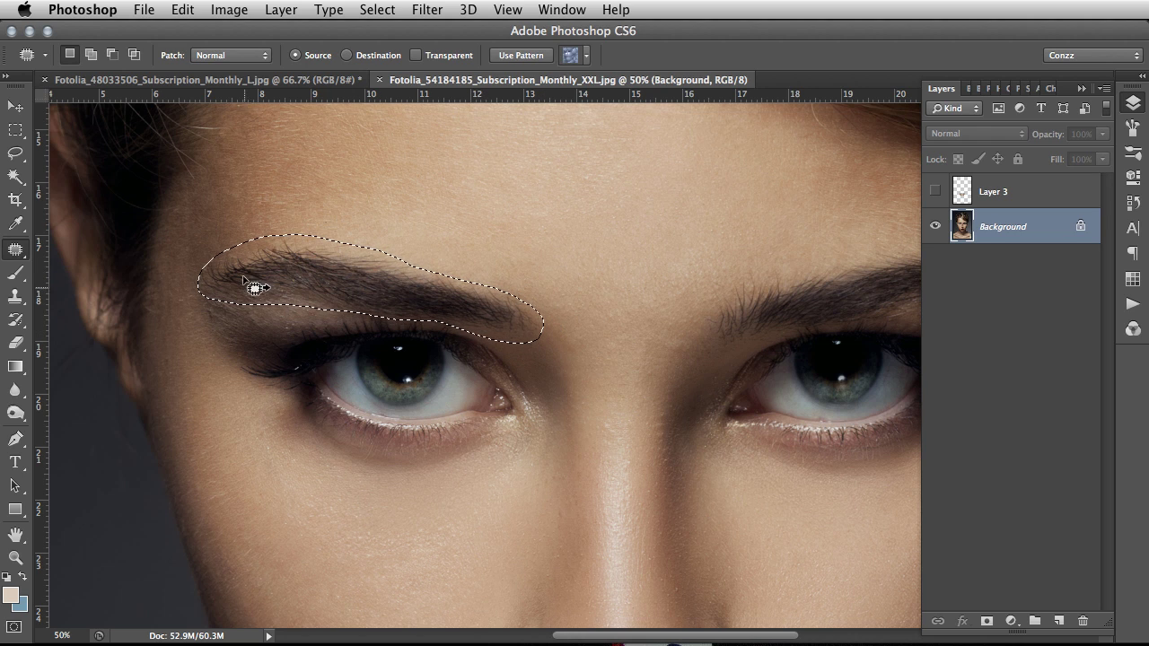
{"action": "scroll", "coordinate": [453, 334], "scroll_direction": "up", "scroll_amount": 5}
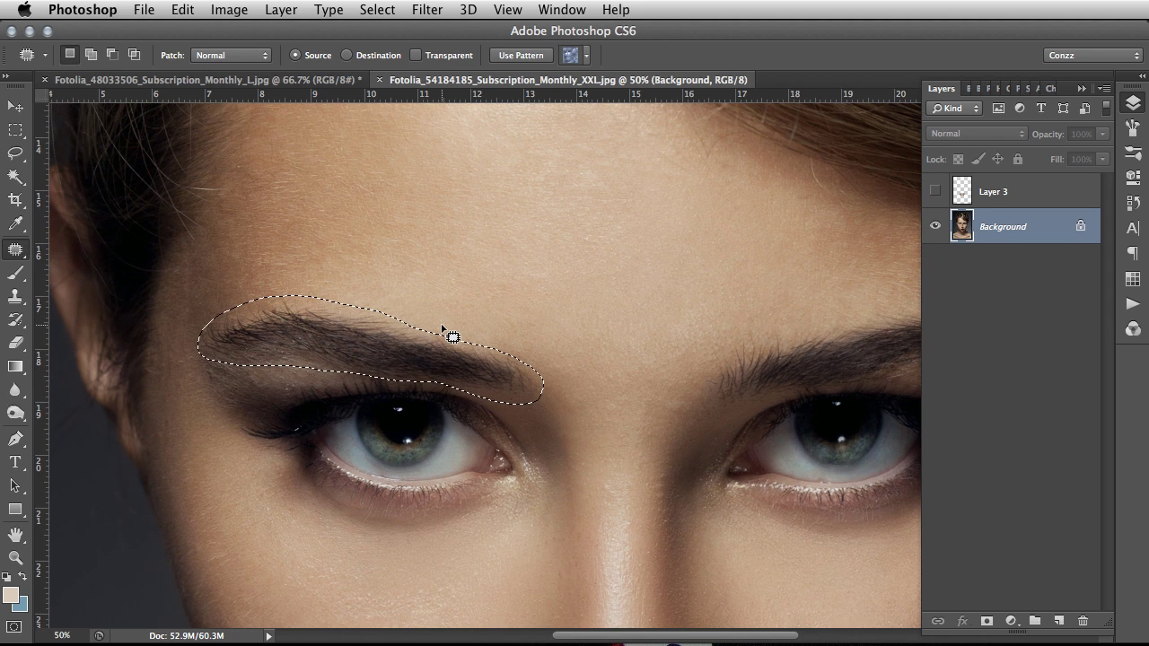
{"action": "scroll", "coordinate": [419, 351], "scroll_direction": "up", "scroll_amount": 1}
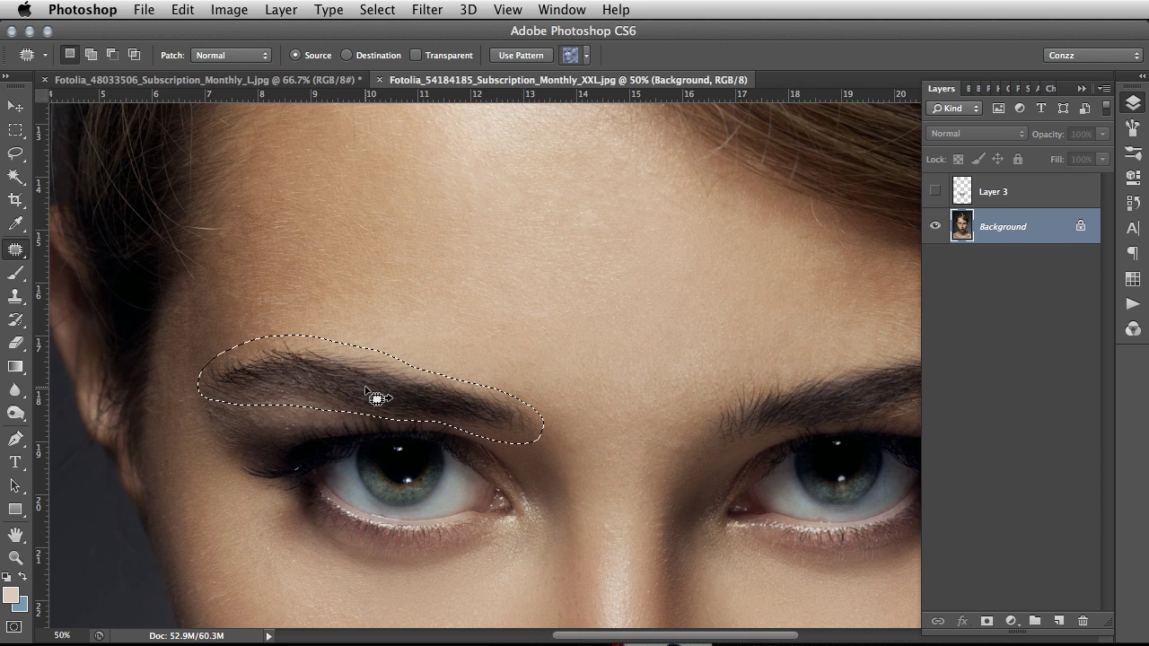
{"action": "left_click_drag", "start_coordinate": [377, 377], "coordinate": [381, 301]}
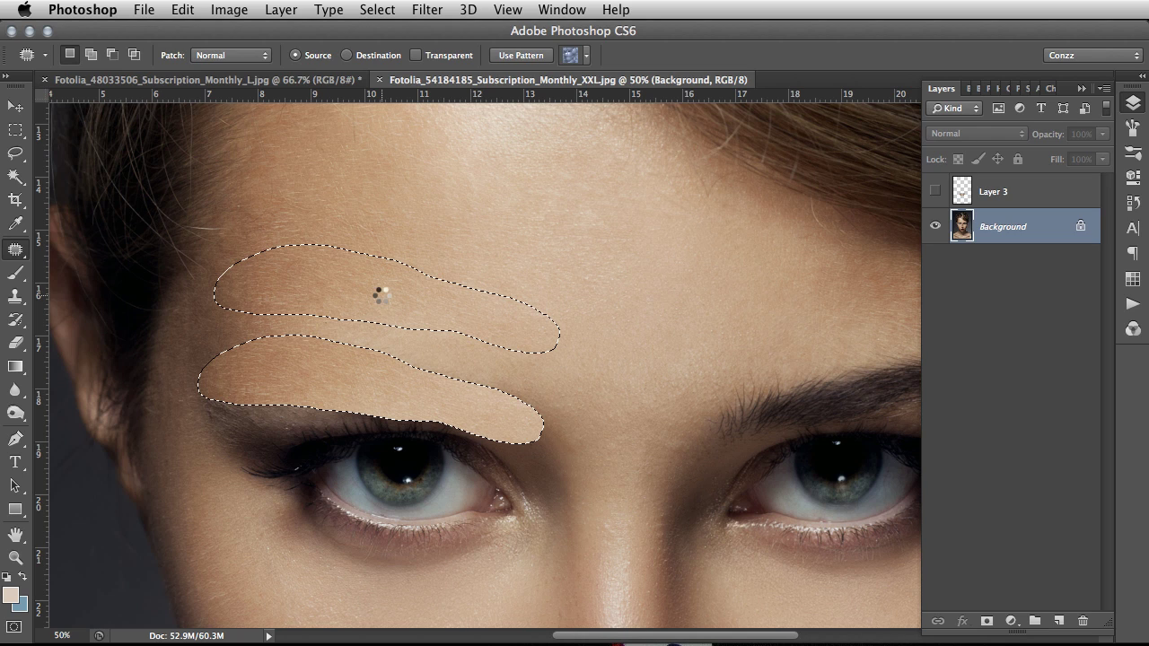
{"action": "left_click_drag", "start_coordinate": [381, 299], "coordinate": [382, 299]}
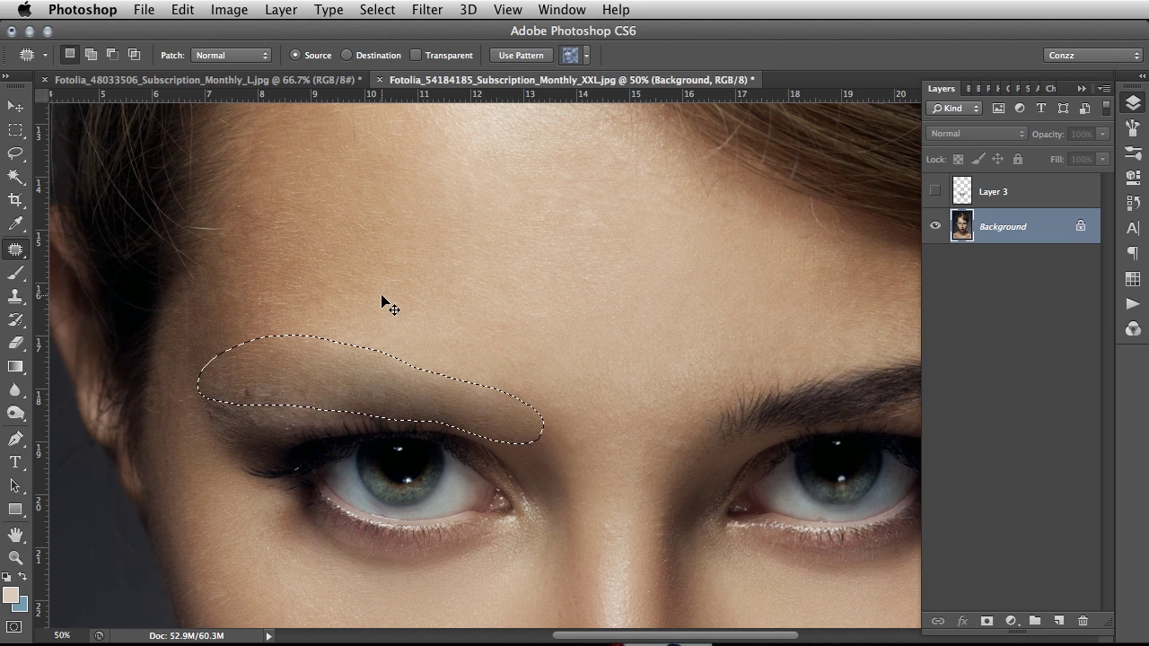
{"action": "key", "text": "super+d"}
Inspect the patched brow area above the eye at 100% for leftover hairs and flaws.
{"action": "left_click_drag", "start_coordinate": [333, 335], "coordinate": [408, 311]}
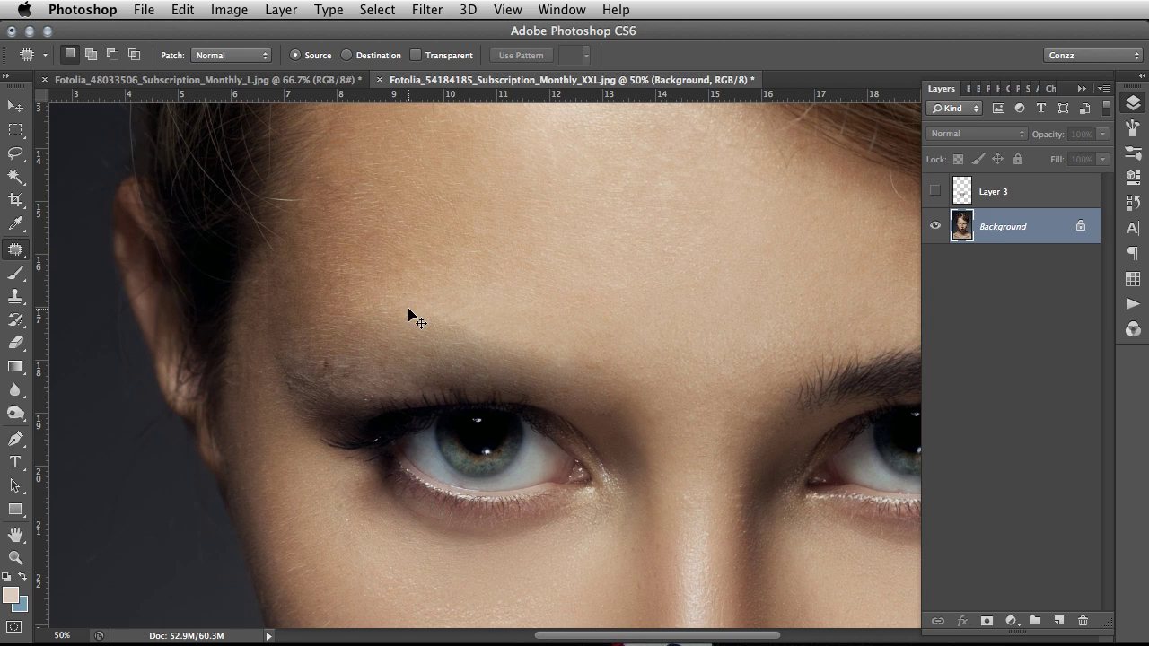
{"action": "key", "text": "super+="}
{"action": "key", "text": "super+="}
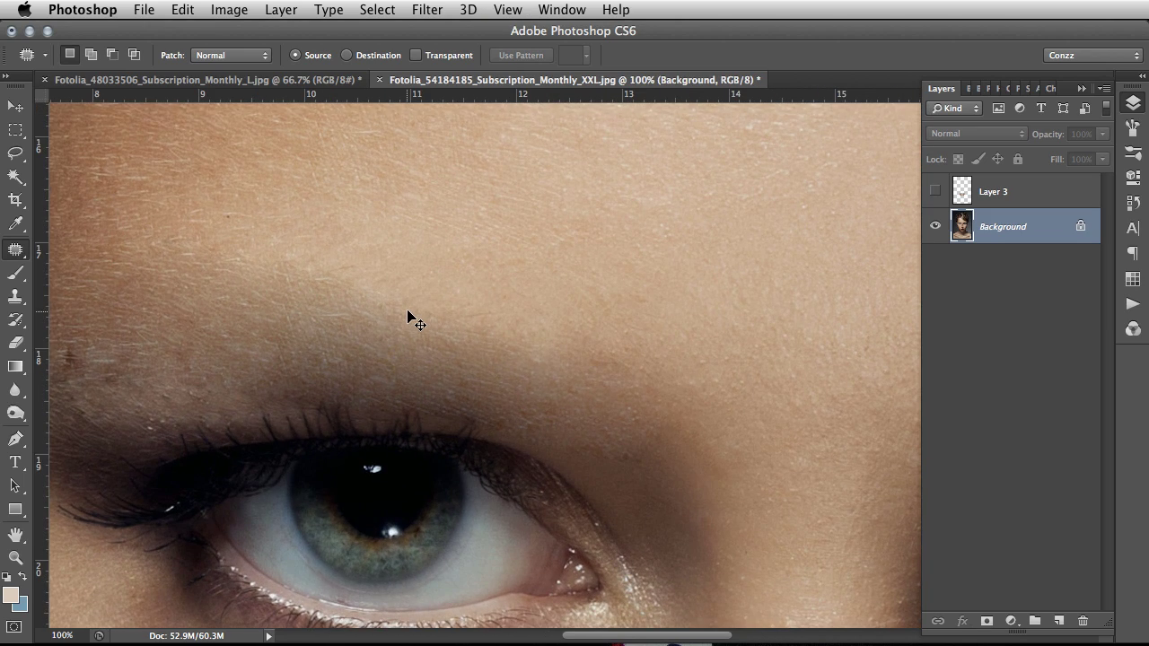
{"action": "left_click_drag", "start_coordinate": [367, 354], "coordinate": [475, 293]}
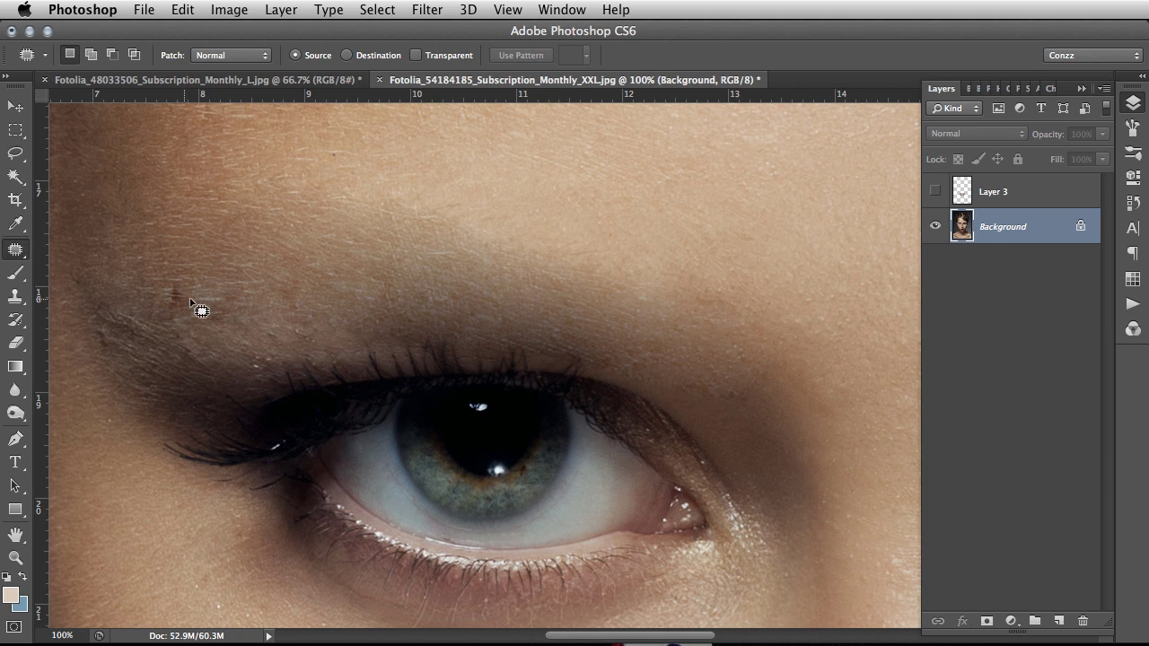
{"action": "scroll", "coordinate": [260, 296], "scroll_direction": "left", "scroll_amount": 5}
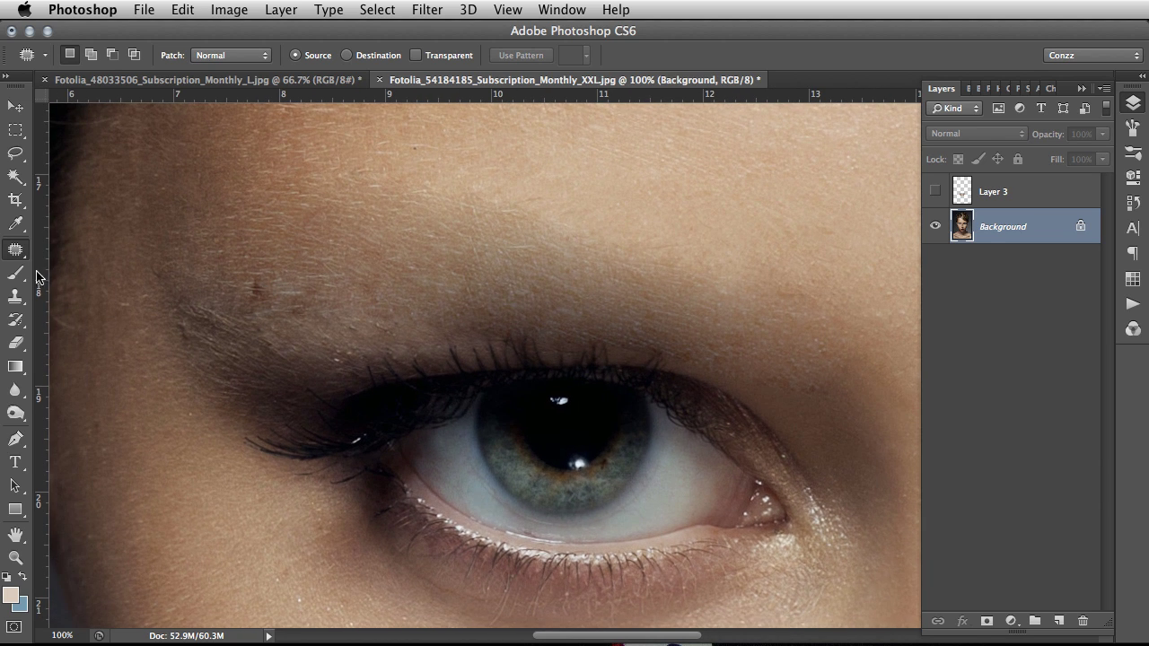
Retouch leftover hairs and blotches at the outer half of the patched brow with the Spot Healing Brush at size 40, Content-Aware.
{"action": "left_click", "coordinate": [16, 250]}
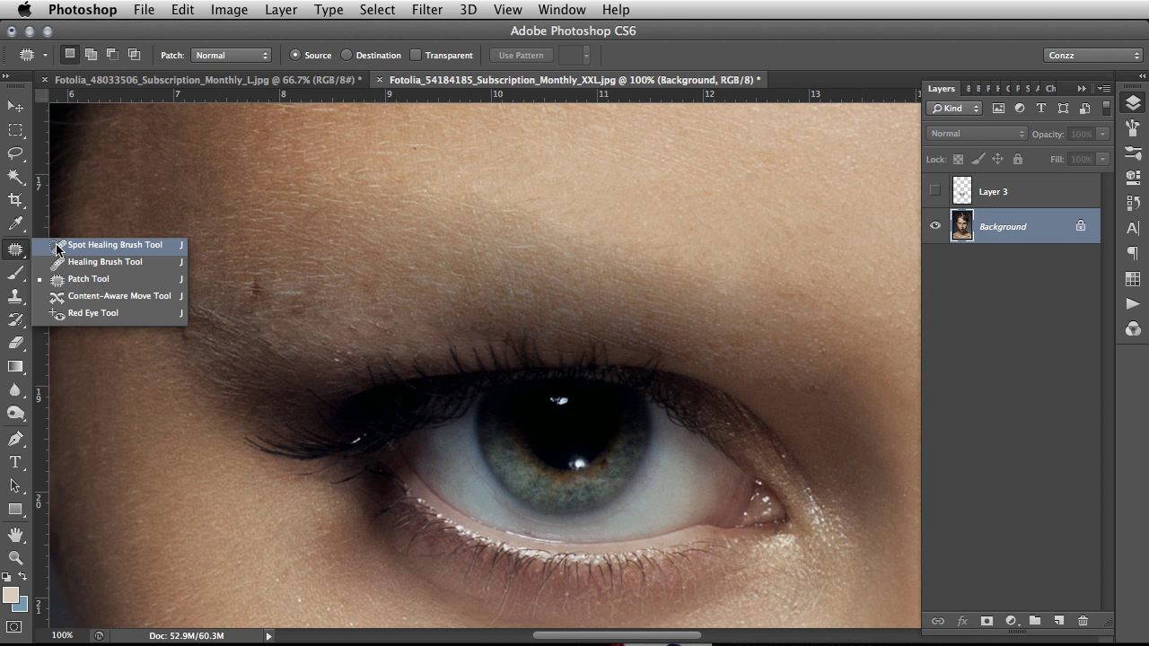
{"action": "left_click", "coordinate": [108, 246]}
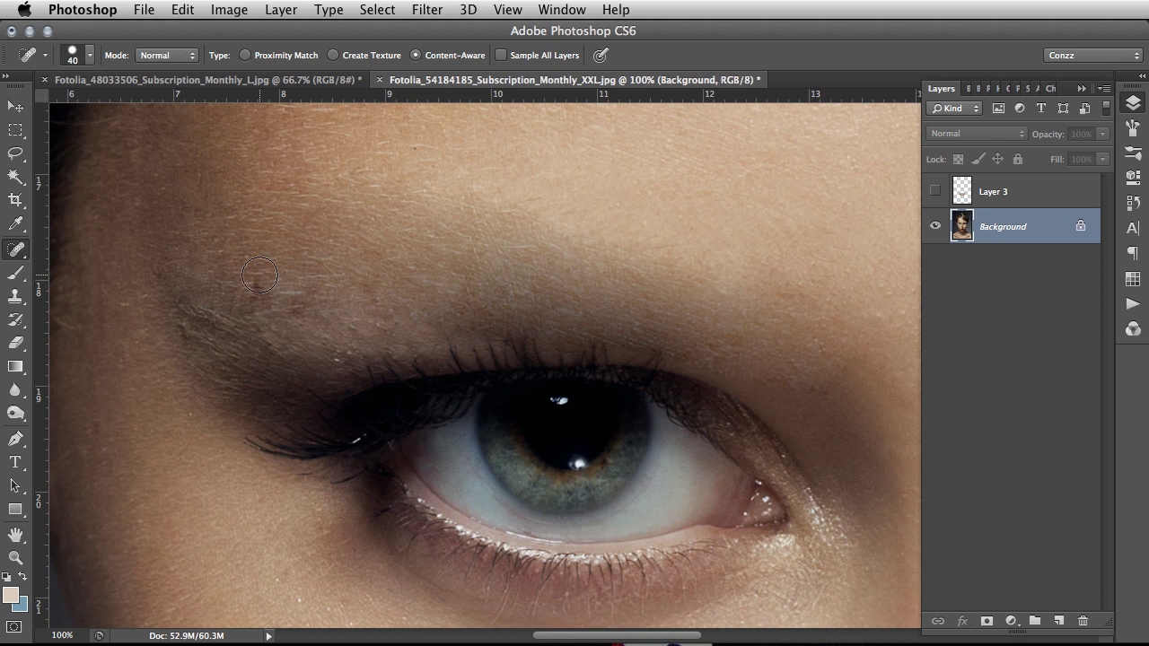
{"action": "left_click_drag", "start_coordinate": [258, 272], "coordinate": [259, 302]}
{"action": "left_click", "coordinate": [208, 320]}
{"action": "left_click", "coordinate": [185, 341]}
{"action": "left_click", "coordinate": [296, 307]}
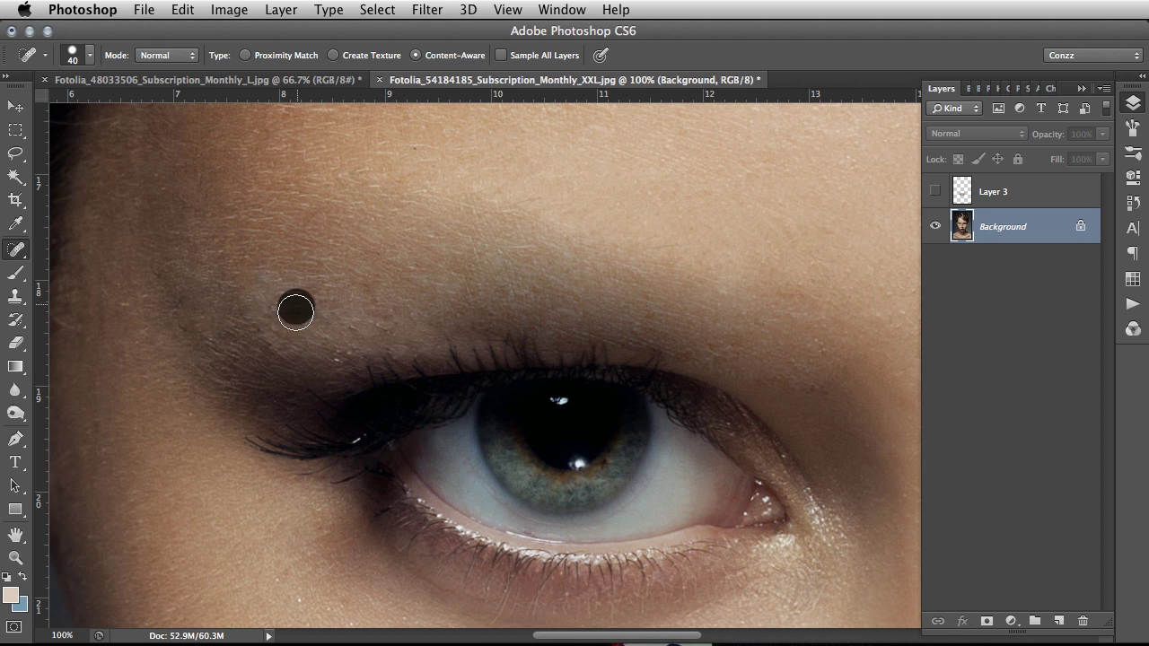
{"action": "left_click", "coordinate": [263, 333]}
{"action": "left_click", "coordinate": [350, 325]}
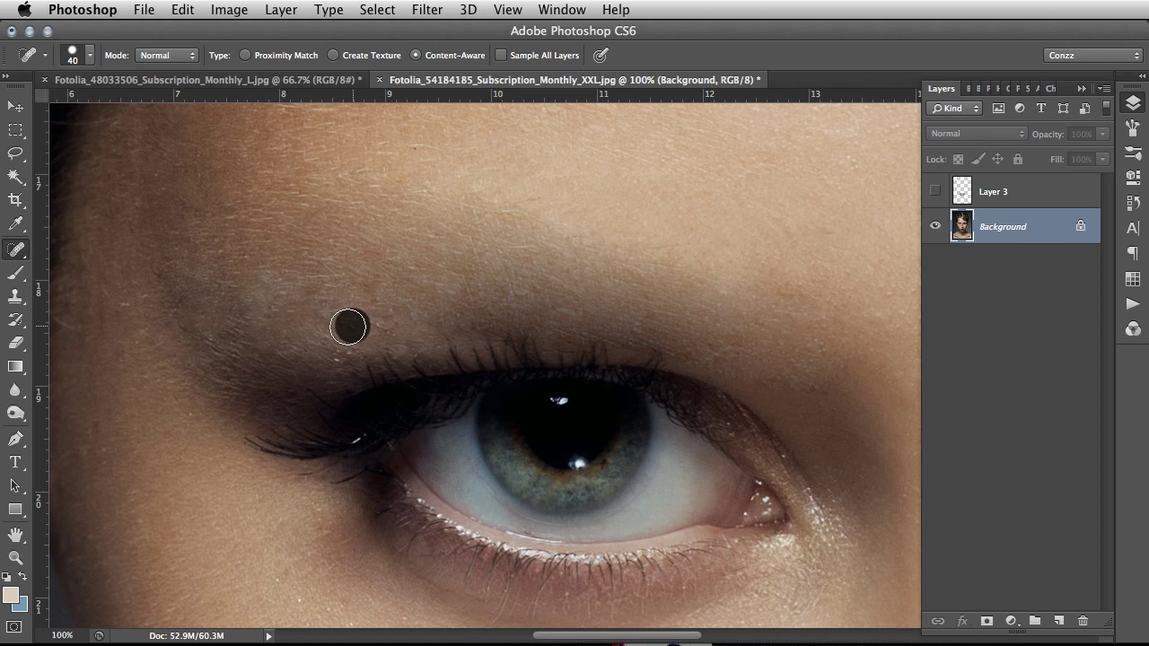
{"action": "left_click", "coordinate": [338, 347]}
{"action": "left_click", "coordinate": [375, 323]}
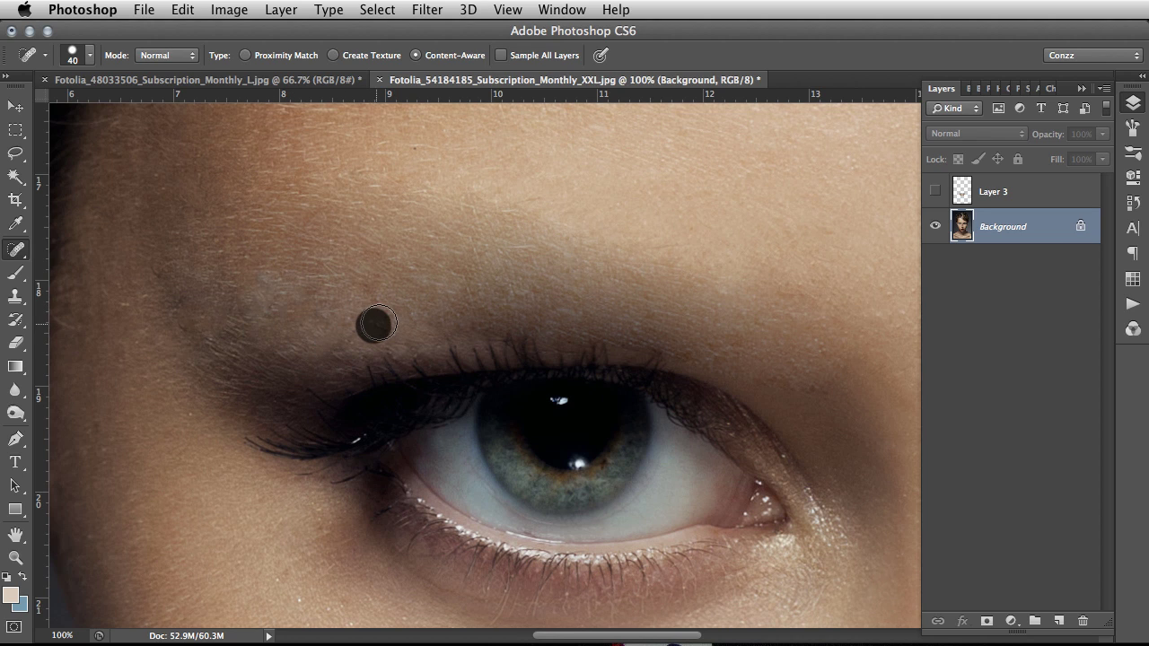
{"action": "left_click", "coordinate": [366, 294]}
Heal the remaining flaws along the inner end of the removed brow and the skin just above it.
{"action": "left_click_drag", "start_coordinate": [812, 387], "coordinate": [751, 367]}
{"action": "left_click", "coordinate": [718, 349]}
{"action": "left_click_drag", "start_coordinate": [652, 318], "coordinate": [641, 318]}
{"action": "left_click_drag", "start_coordinate": [778, 296], "coordinate": [793, 297]}
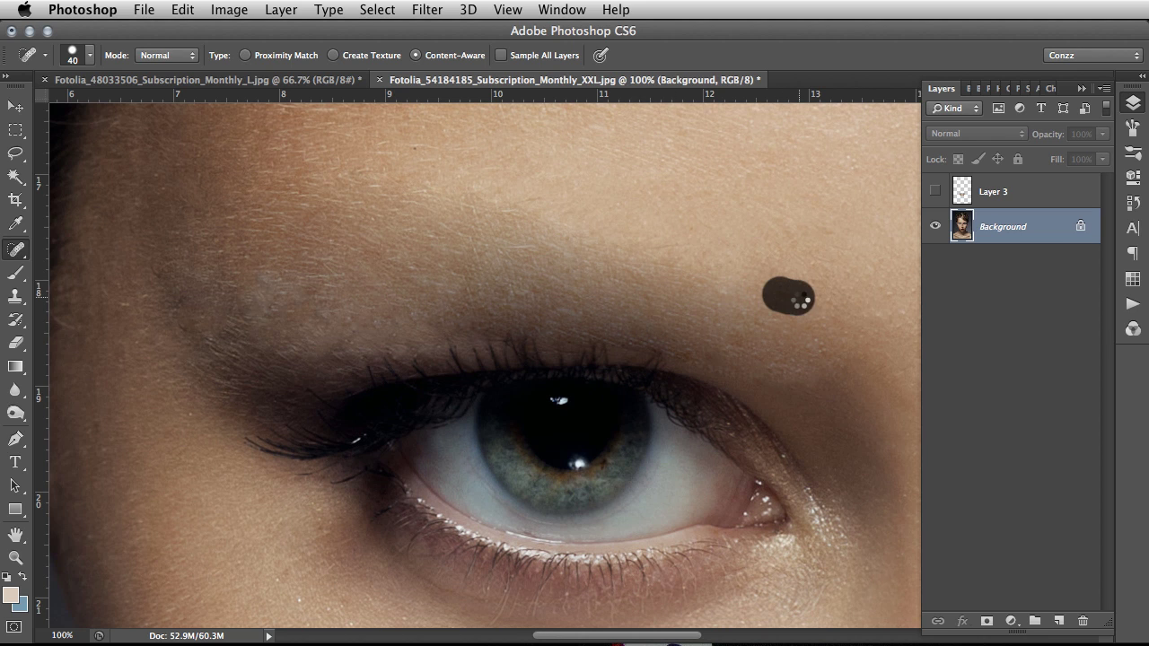
Review the retouched brow in the whole portrait and compare it with the other eye at 33.3%.
{"action": "left_click", "coordinate": [15, 558]}
{"action": "right_click", "coordinate": [481, 349]}
{"action": "key", "text": "Escape"}
{"action": "left_click", "coordinate": [482, 351]}
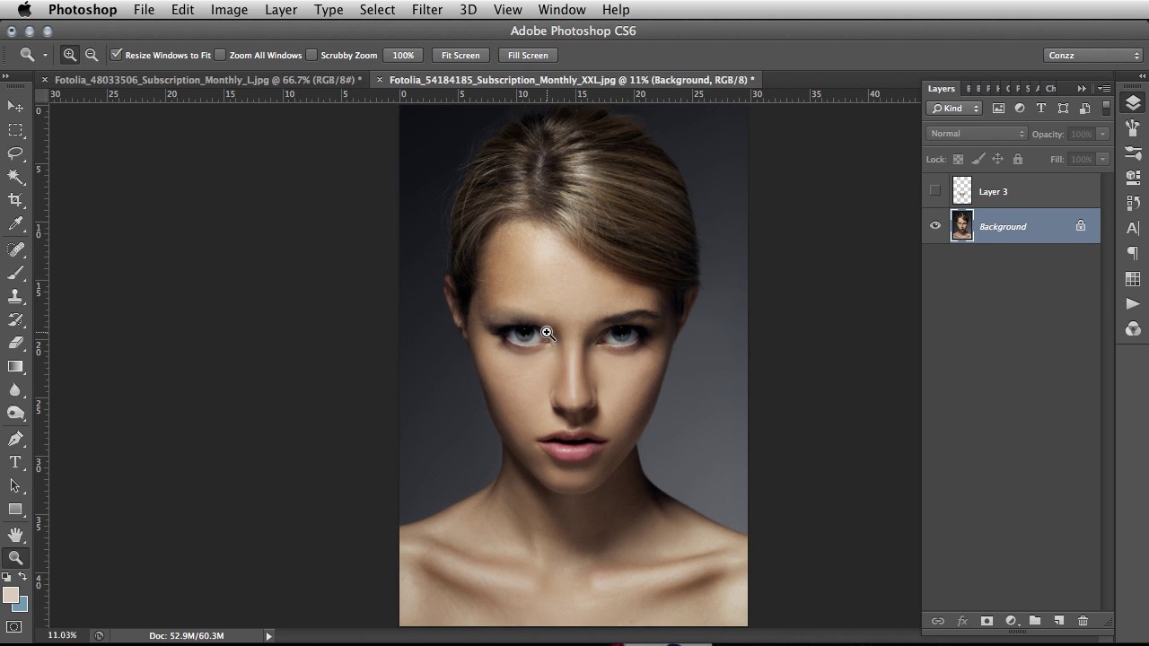
{"action": "left_click", "coordinate": [529, 321]}
{"action": "left_click", "coordinate": [526, 320]}
{"action": "left_click", "coordinate": [500, 332]}
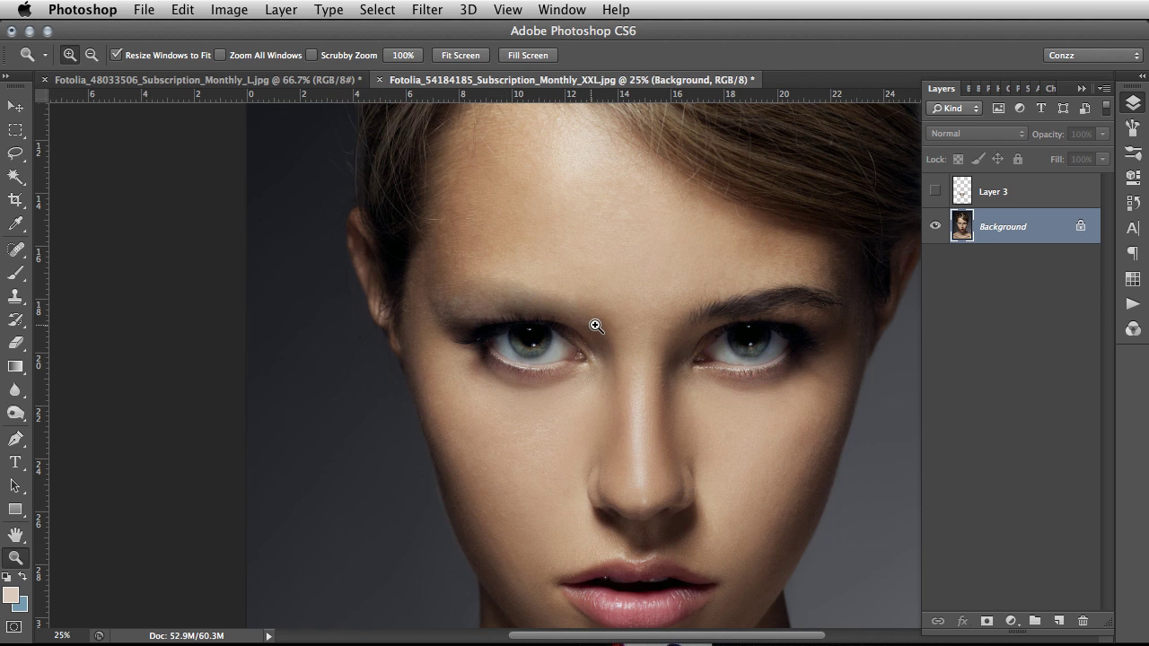
{"action": "left_click", "coordinate": [594, 327]}
{"action": "left_click_drag", "start_coordinate": [687, 312], "coordinate": [513, 326]}
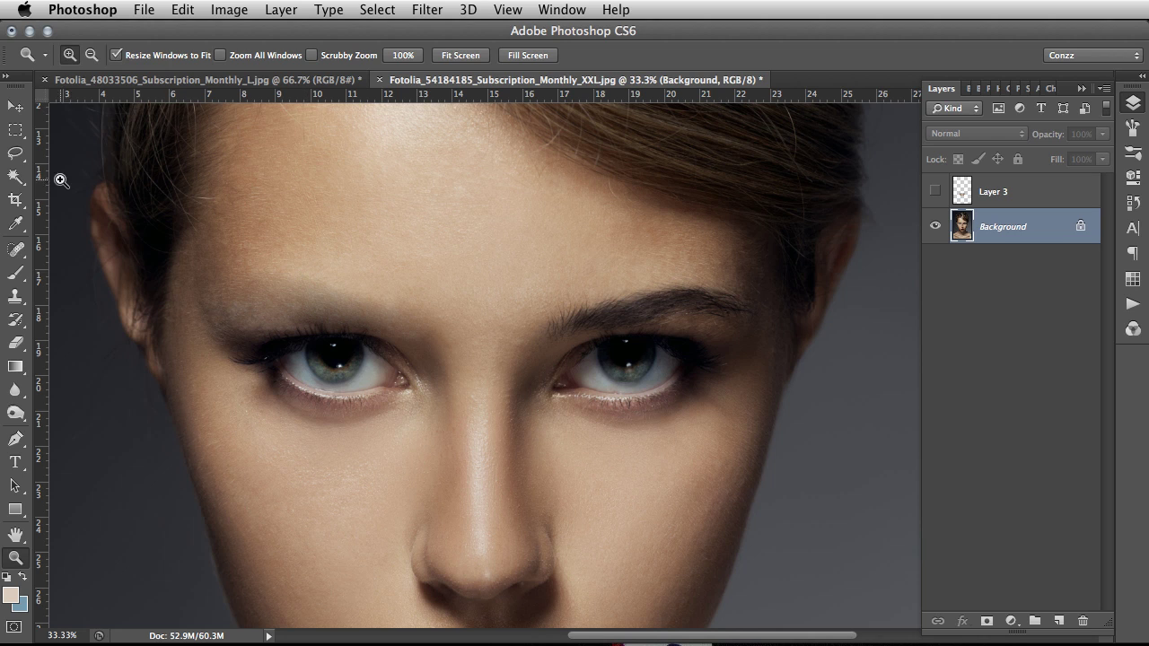
Try to remove the remaining eyebrow with a Lasso selection and a Content-Aware fill in Normal mode at 100% opacity.
{"action": "left_click", "coordinate": [18, 156]}
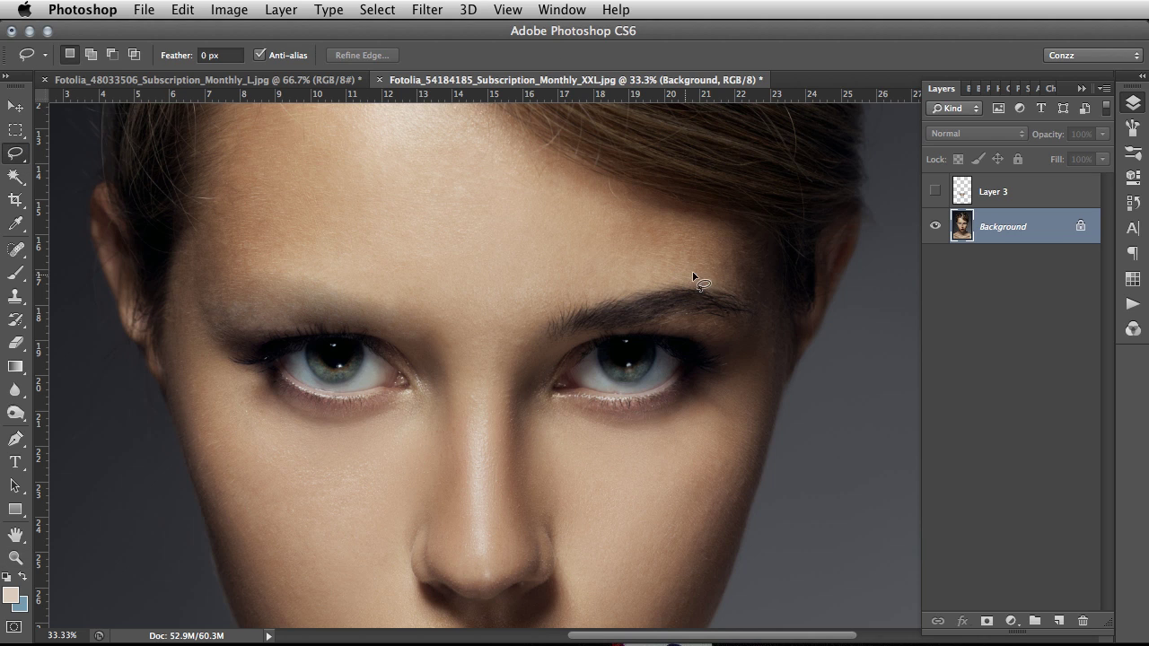
{"action": "left_click_drag", "start_coordinate": [739, 285], "coordinate": [717, 281]}
{"action": "left_click_drag", "start_coordinate": [672, 286], "coordinate": [616, 289]}
{"action": "mouse_move", "coordinate": [556, 342]}
{"action": "left_mouse_down"}
{"action": "mouse_move", "coordinate": [728, 331]}
{"action": "mouse_move", "coordinate": [759, 316]}
{"action": "mouse_move", "coordinate": [751, 303]}
{"action": "left_mouse_up"}
{"action": "right_click", "coordinate": [677, 296]}
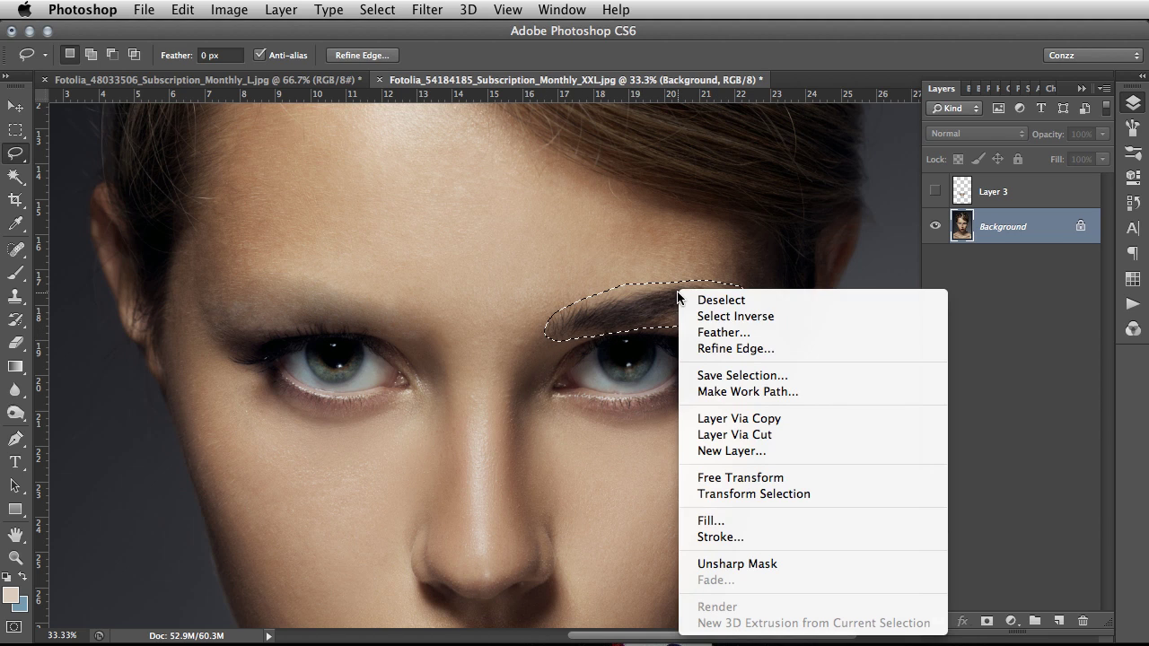
{"action": "left_click", "coordinate": [819, 522]}
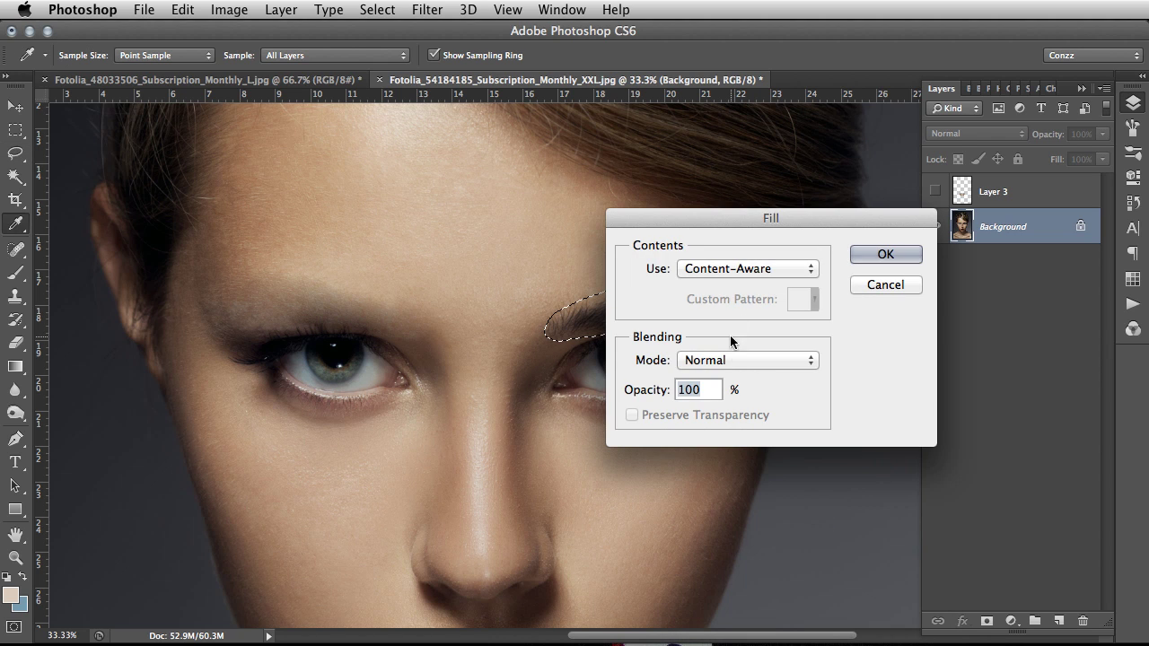
{"action": "left_click", "coordinate": [853, 257]}
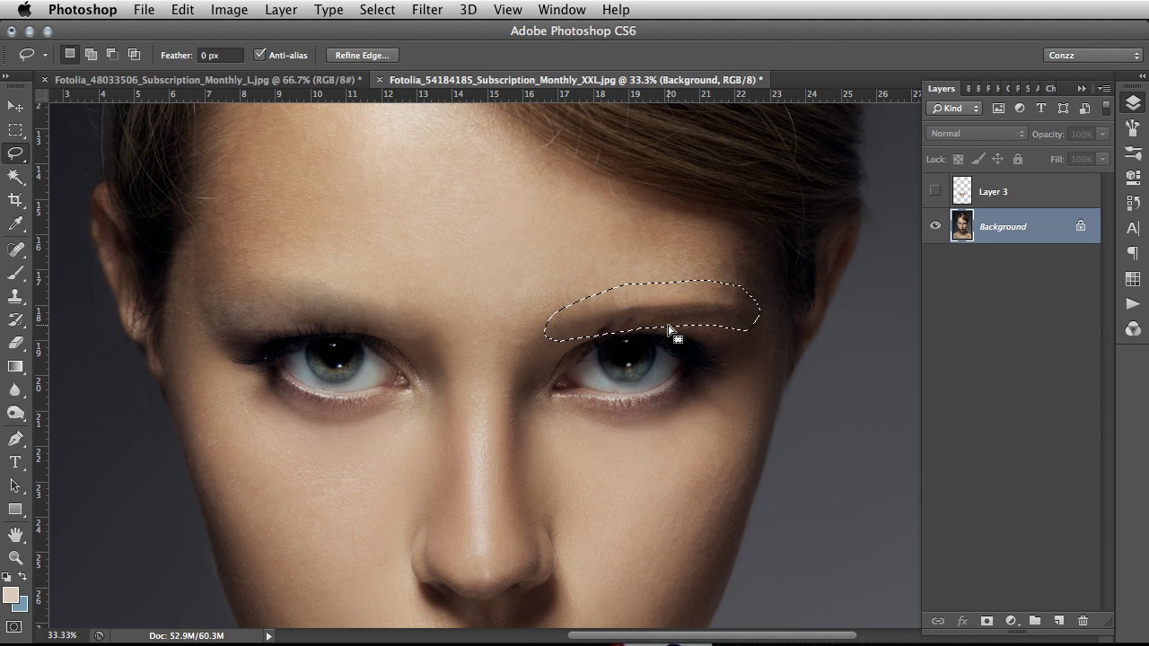
{"action": "key", "text": "super+z"}
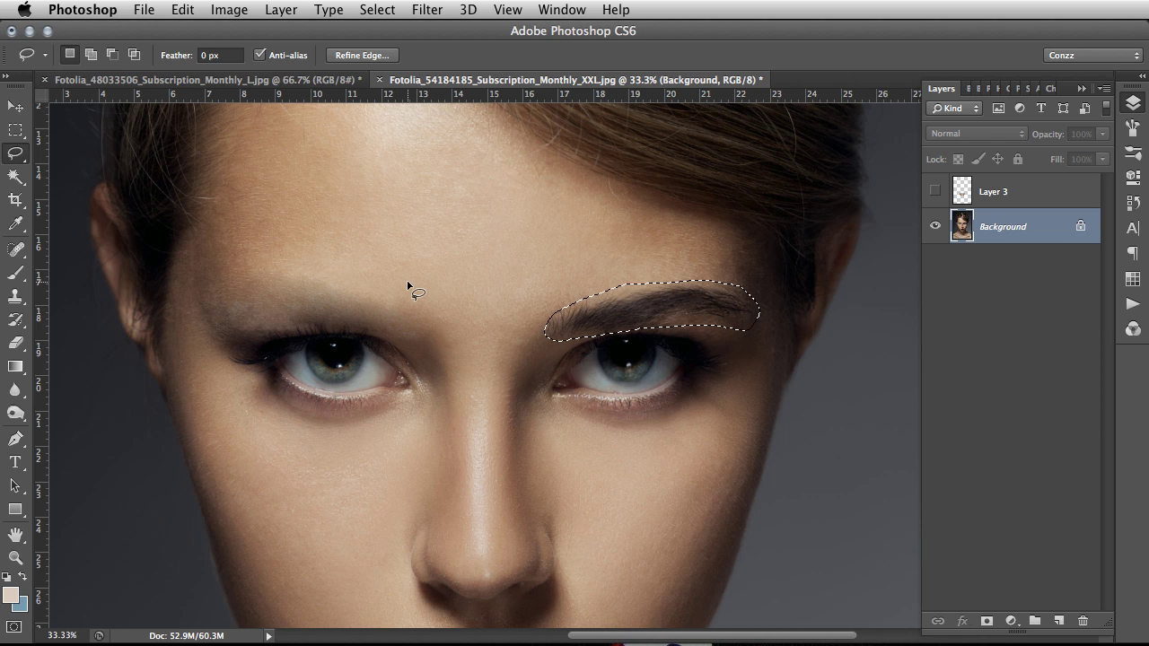
{"action": "key", "text": "super+d"}
Try to remove the lips with a loose Lasso selection and a Content-Aware fill in Normal mode at 100% opacity.
{"action": "left_click_drag", "start_coordinate": [413, 447], "coordinate": [470, 210]}
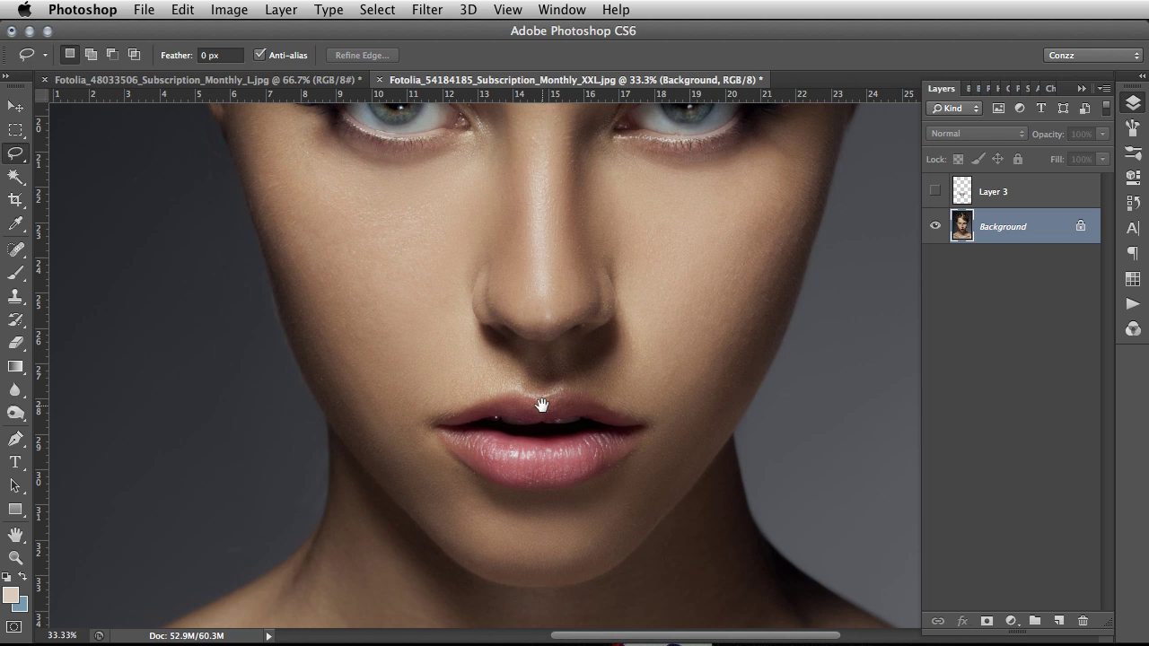
{"action": "left_click_drag", "start_coordinate": [541, 407], "coordinate": [467, 368]}
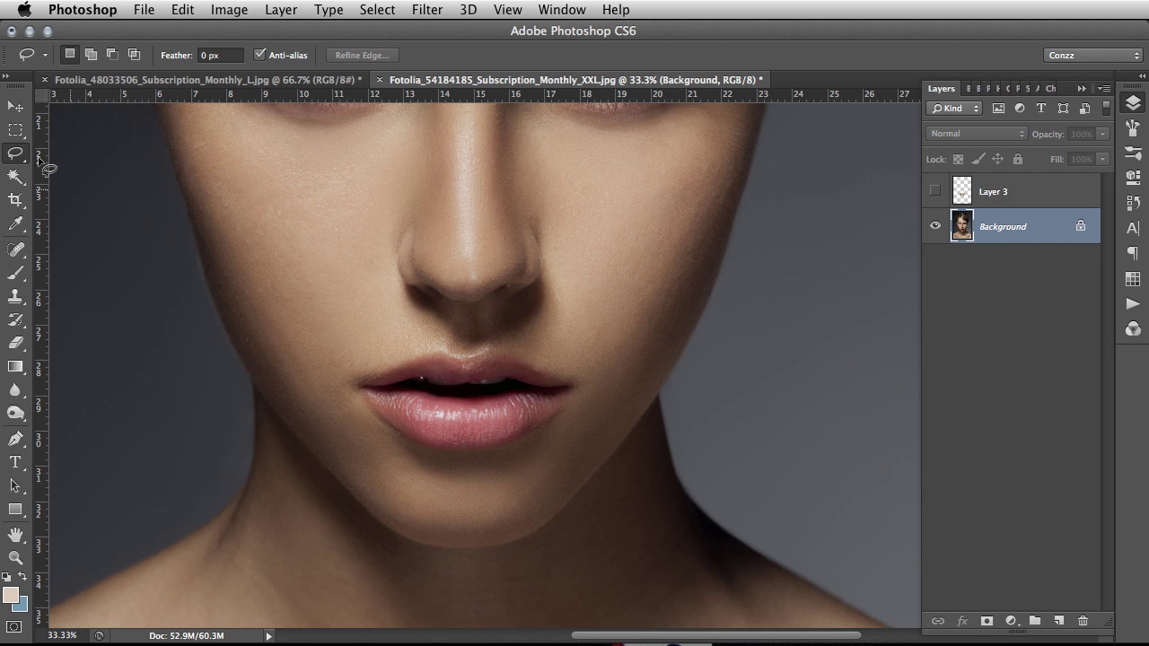
{"action": "mouse_move", "coordinate": [353, 364]}
{"action": "left_mouse_down"}
{"action": "mouse_move", "coordinate": [392, 451]}
{"action": "mouse_move", "coordinate": [510, 464]}
{"action": "mouse_move", "coordinate": [588, 423]}
{"action": "mouse_move", "coordinate": [556, 351]}
{"action": "mouse_move", "coordinate": [481, 337]}
{"action": "left_mouse_up"}
{"action": "right_click", "coordinate": [495, 371]}
{"action": "left_click", "coordinate": [586, 600]}
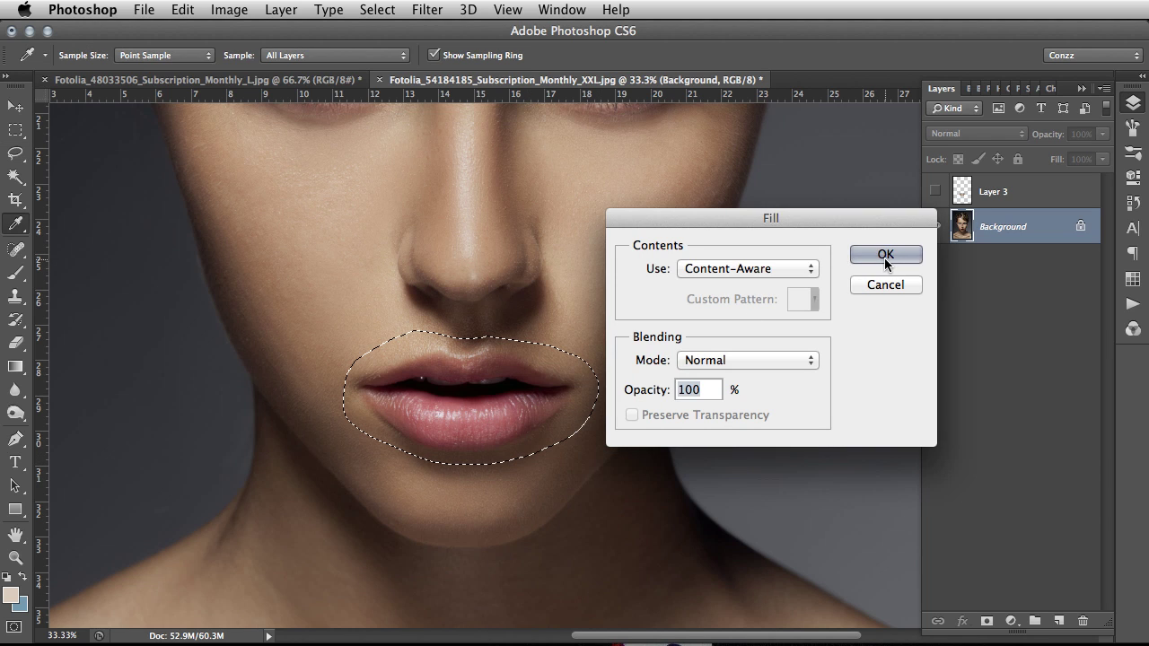
{"action": "left_click", "coordinate": [885, 256]}
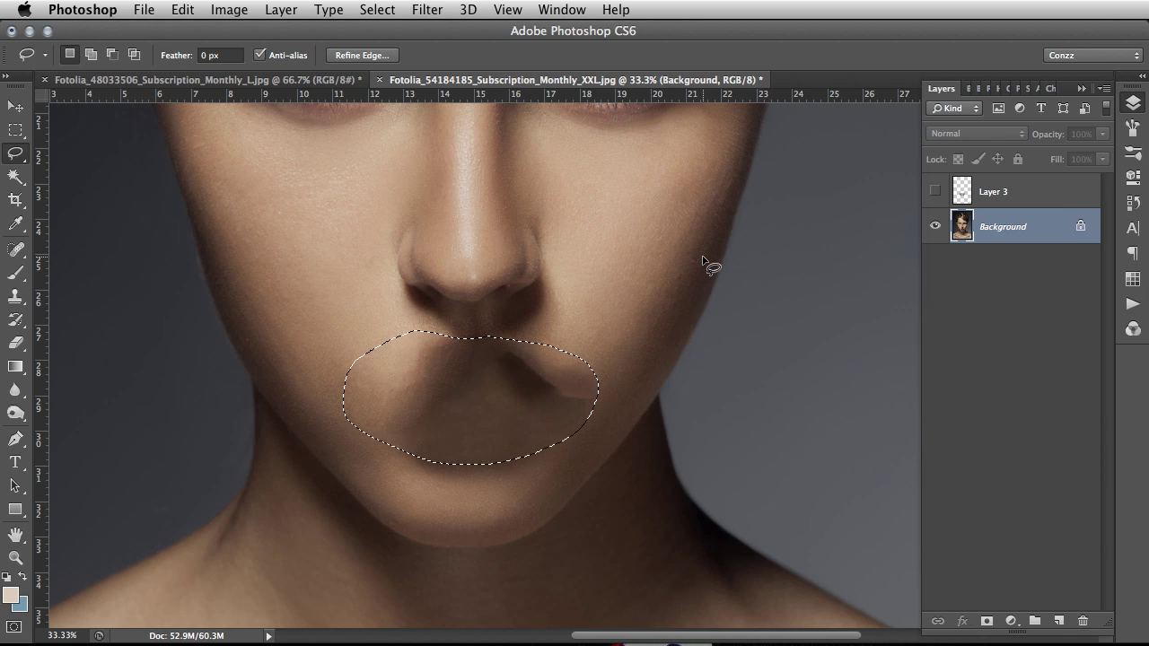
{"action": "key", "text": "super+z"}
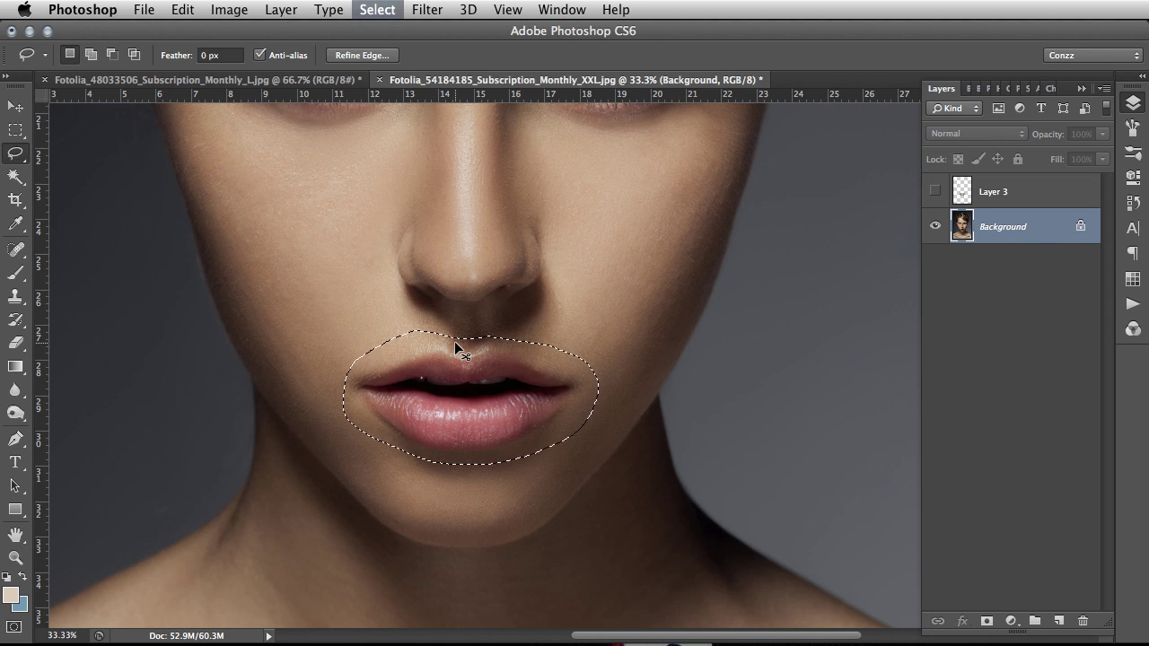
{"action": "key", "text": "super+d"}
Try to cover the lips with the Patch Tool, using skin from the cheek on the image's left side as the replacement.
{"action": "left_click", "coordinate": [16, 250]}
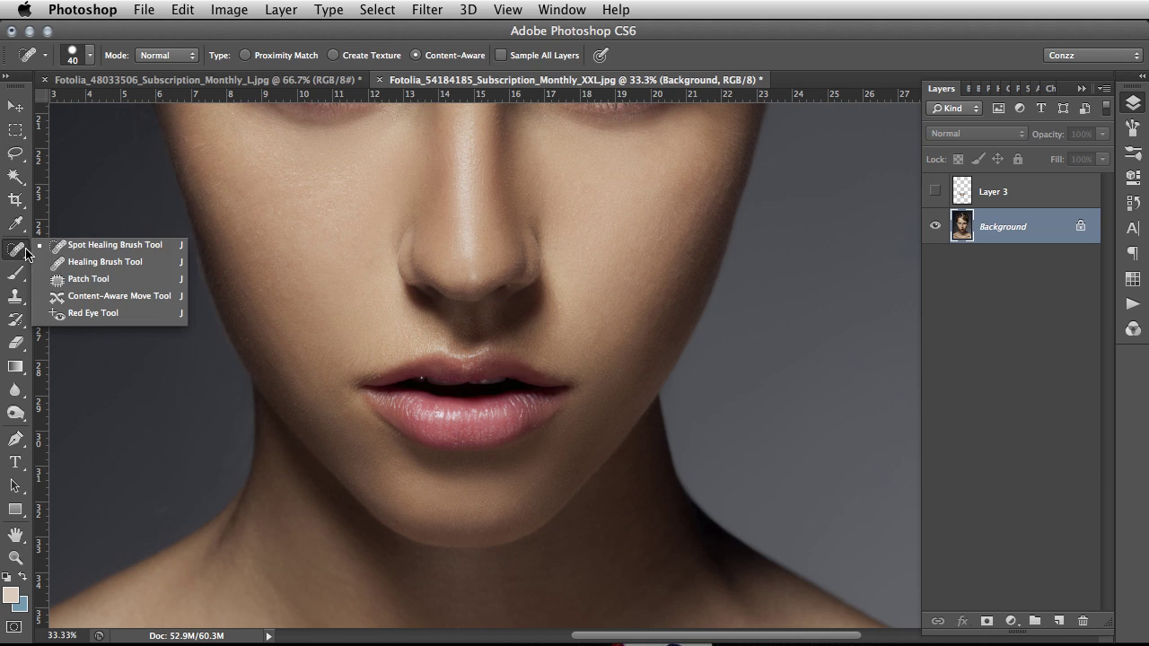
{"action": "left_click", "coordinate": [90, 280]}
{"action": "mouse_move", "coordinate": [489, 342]}
{"action": "left_mouse_down"}
{"action": "mouse_move", "coordinate": [385, 348]}
{"action": "mouse_move", "coordinate": [347, 379]}
{"action": "mouse_move", "coordinate": [349, 416]}
{"action": "mouse_move", "coordinate": [371, 446]}
{"action": "mouse_move", "coordinate": [417, 467]}
{"action": "mouse_move", "coordinate": [525, 463]}
{"action": "mouse_move", "coordinate": [597, 405]}
{"action": "mouse_move", "coordinate": [598, 381]}
{"action": "mouse_move", "coordinate": [537, 350]}
{"action": "left_mouse_up"}
{"action": "left_click_drag", "start_coordinate": [418, 358], "coordinate": [328, 229]}
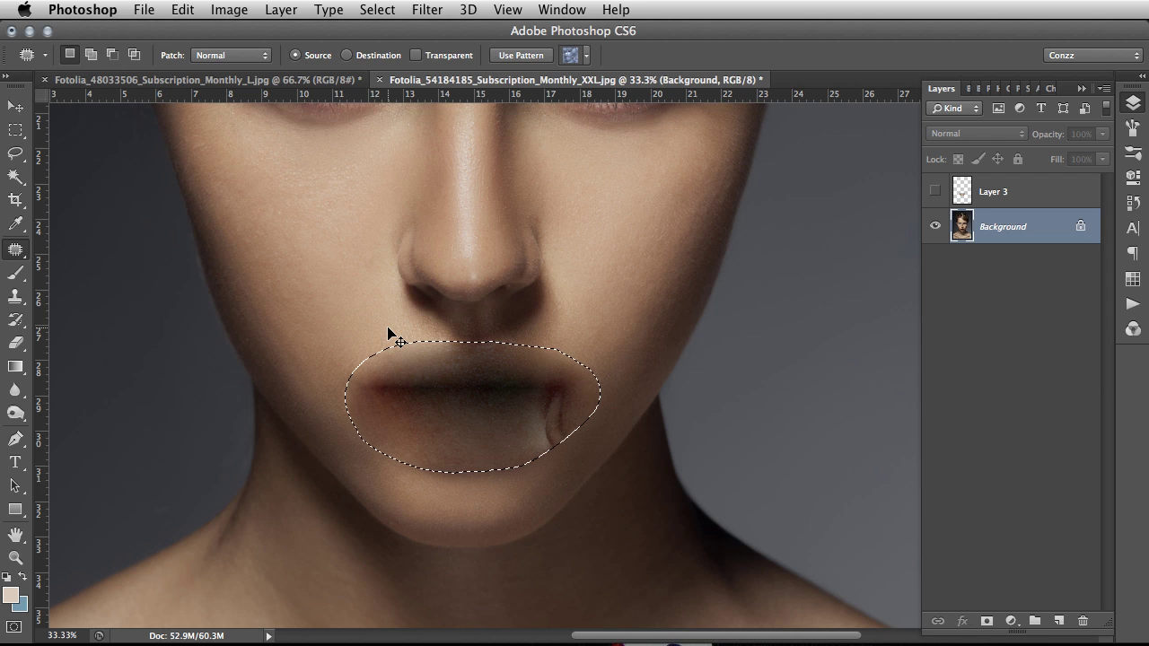
{"action": "key", "text": "super+z"}
{"action": "key", "text": "super+d"}
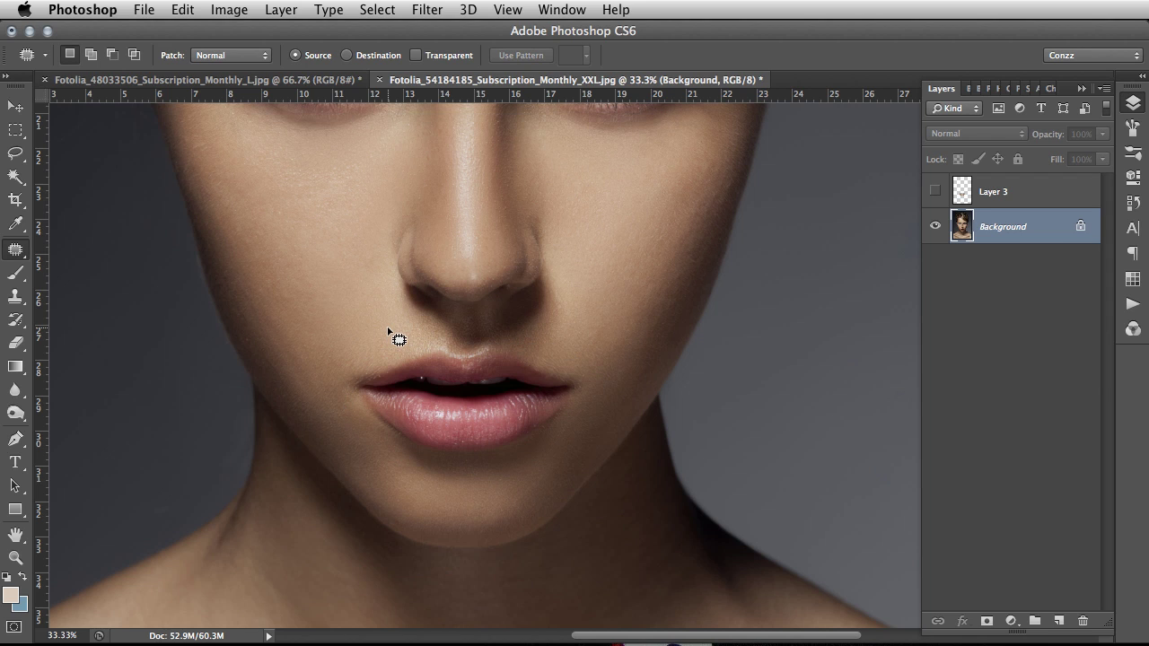
Add a new empty layer directly above the Background and frame the mouth at 50%.
{"action": "left_click_drag", "start_coordinate": [387, 327], "coordinate": [524, 324]}
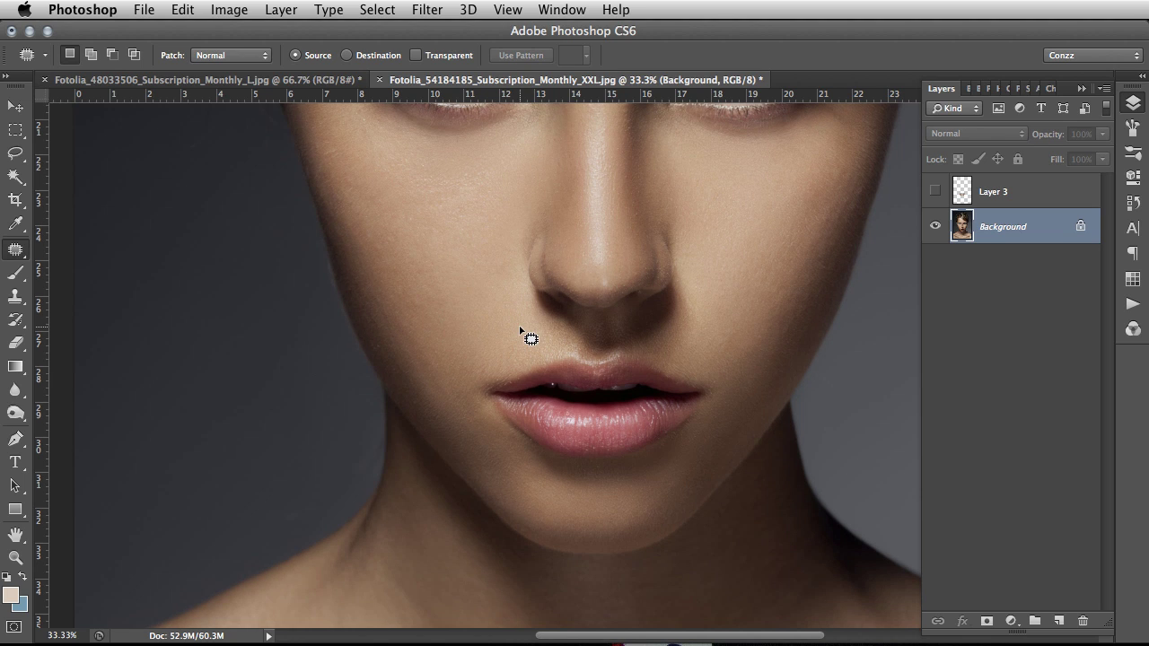
{"action": "key", "text": "super+plus"}
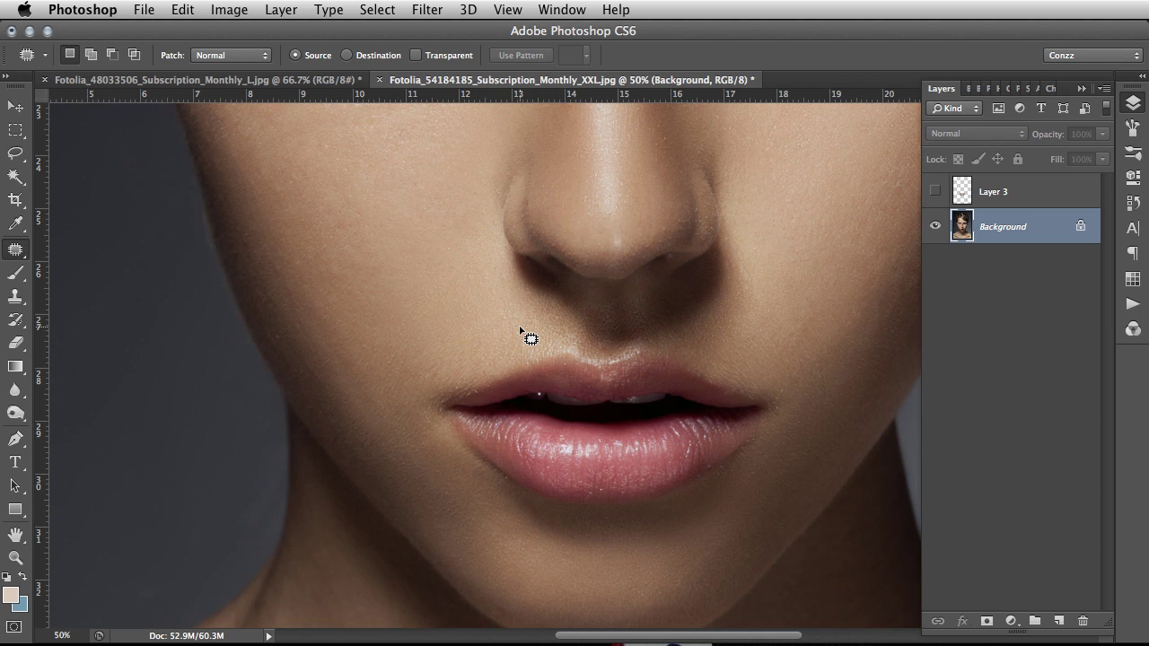
{"action": "left_click_drag", "start_coordinate": [518, 325], "coordinate": [357, 277]}
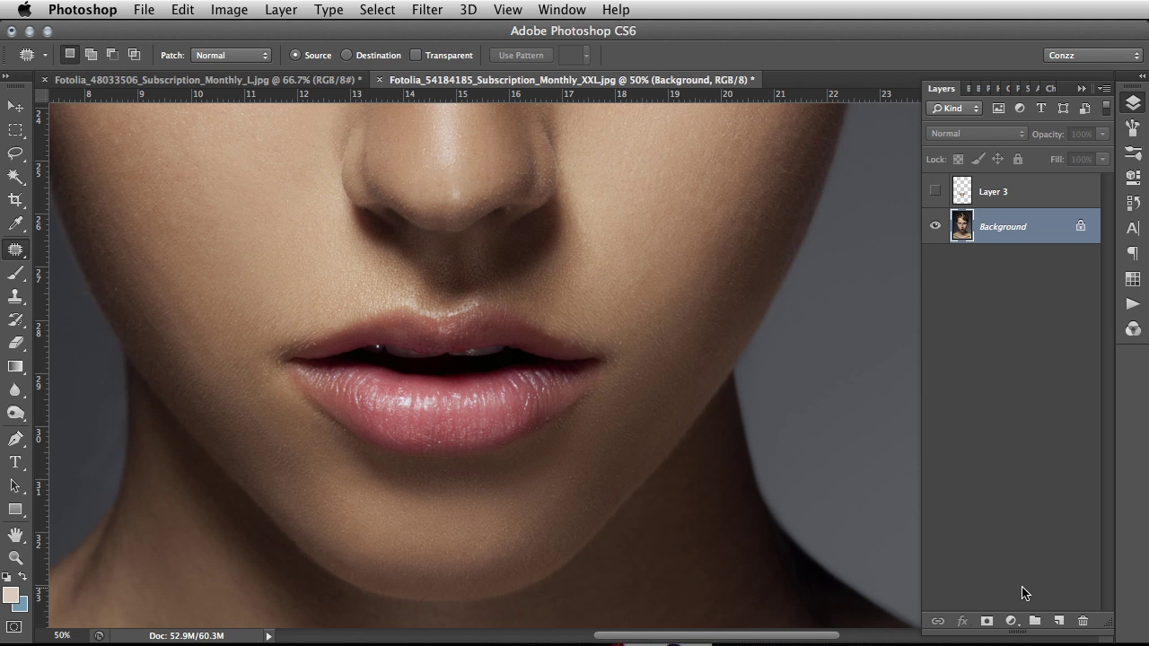
{"action": "left_click", "coordinate": [1057, 621]}
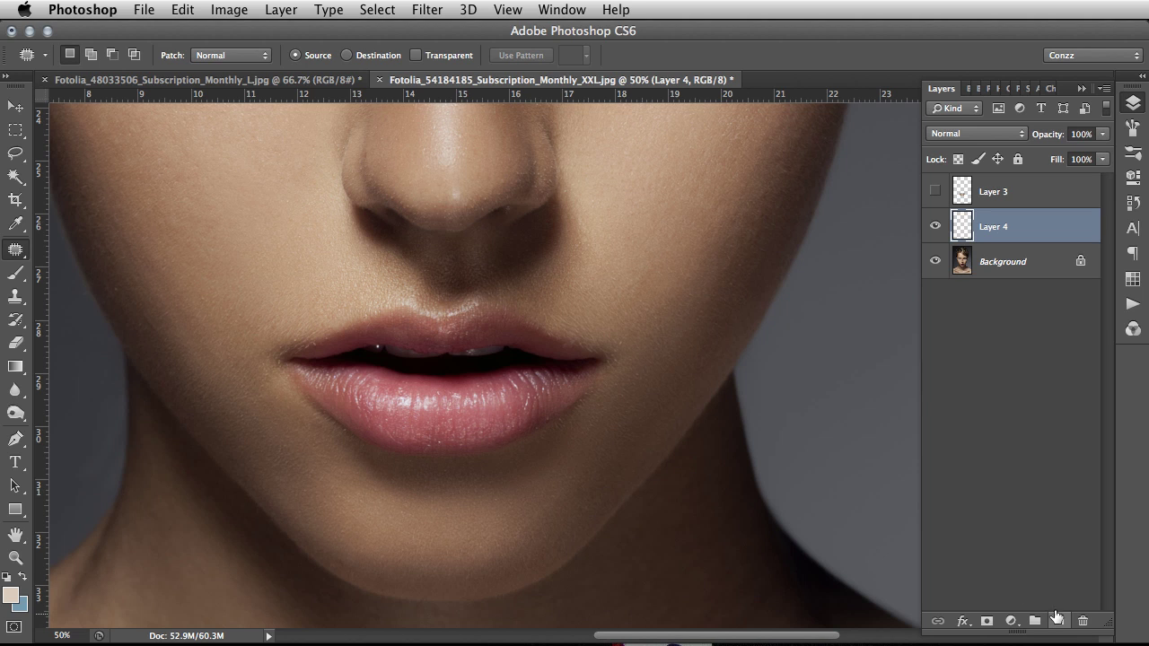
{"action": "left_click_drag", "start_coordinate": [429, 313], "coordinate": [511, 338]}
{"action": "left_click_drag", "start_coordinate": [565, 400], "coordinate": [545, 376]}
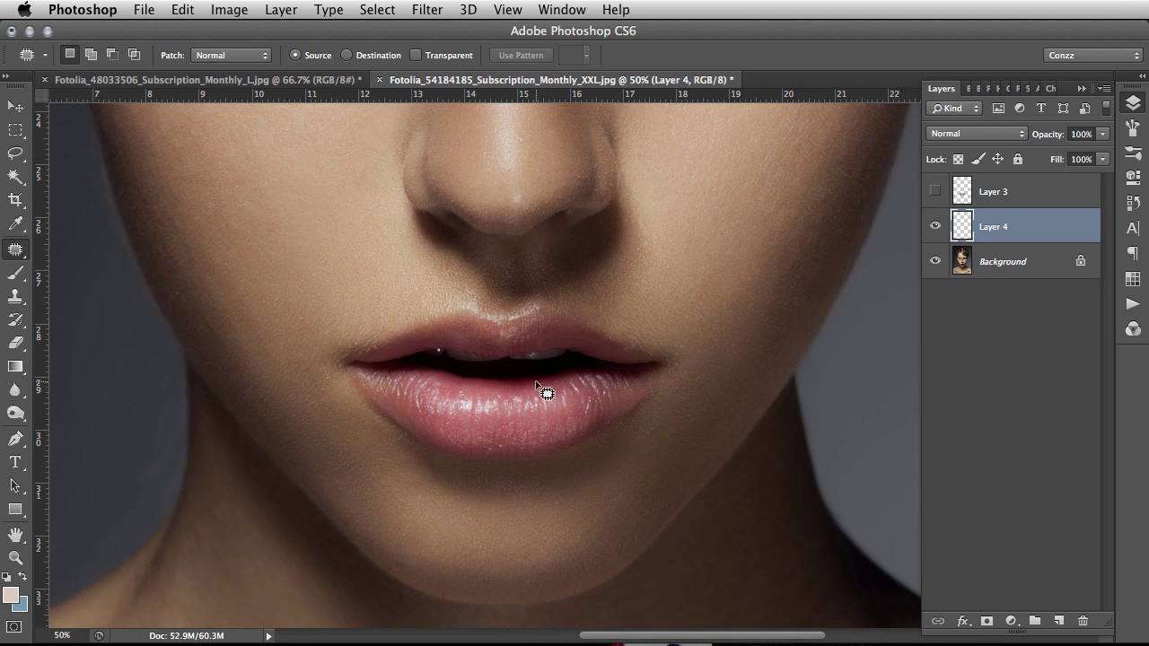
With a soft brush at size 100, sample the outer cheek's darker skin tone and paint a stroke along the jaw to the chin.
{"action": "key", "text": "b"}
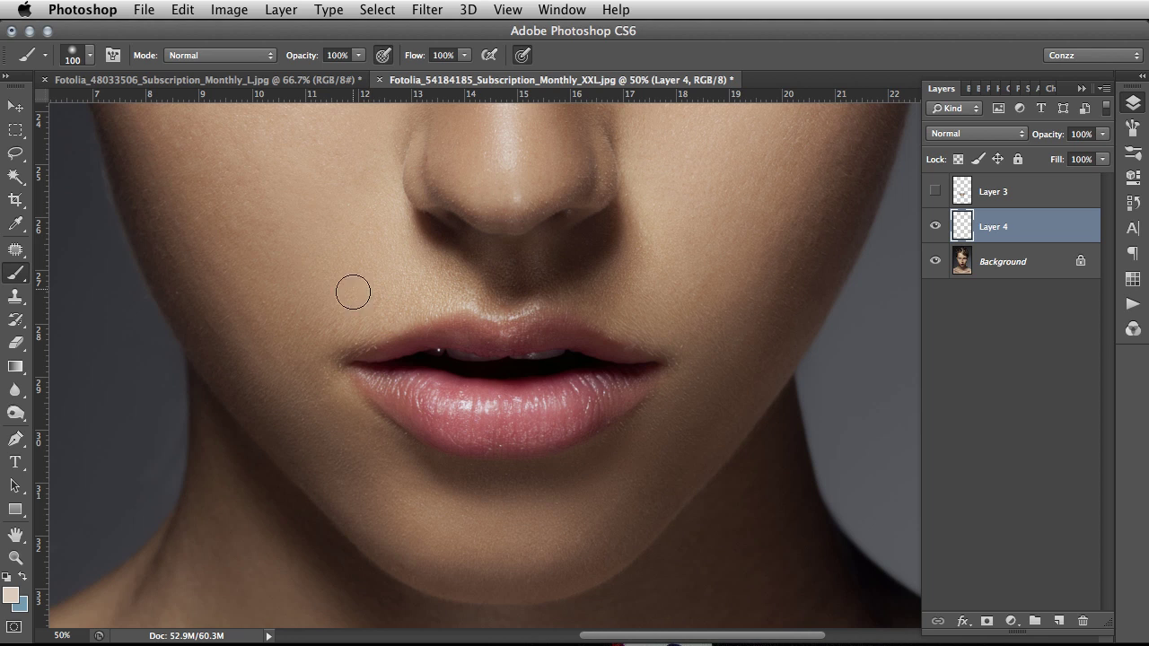
{"action": "key", "text": "bracketright"}
{"action": "key", "text": "bracketleft"}
{"action": "key", "text": "alt"}
{"action": "key", "text": "alt"}
{"action": "left_click", "coordinate": [202, 232], "text": "alt"}
{"action": "key", "text": "alt"}
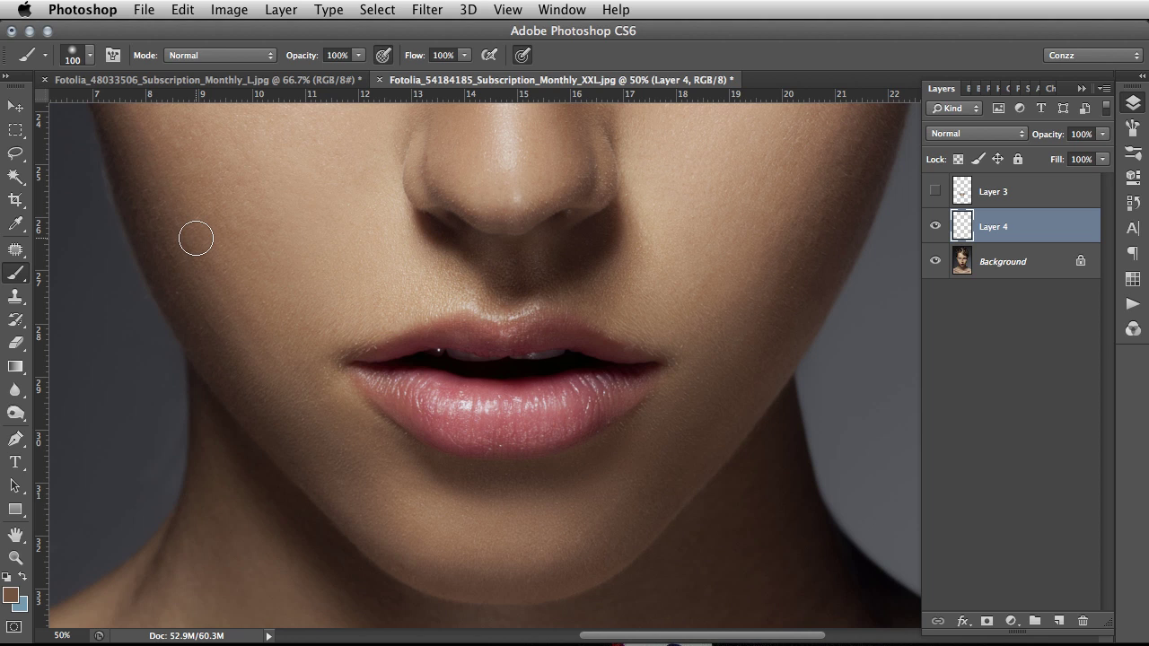
{"action": "mouse_move", "coordinate": [200, 241]}
{"action": "left_mouse_down"}
{"action": "mouse_move", "coordinate": [291, 386]}
{"action": "mouse_move", "coordinate": [352, 457]}
{"action": "mouse_move", "coordinate": [424, 510]}
{"action": "left_mouse_up"}
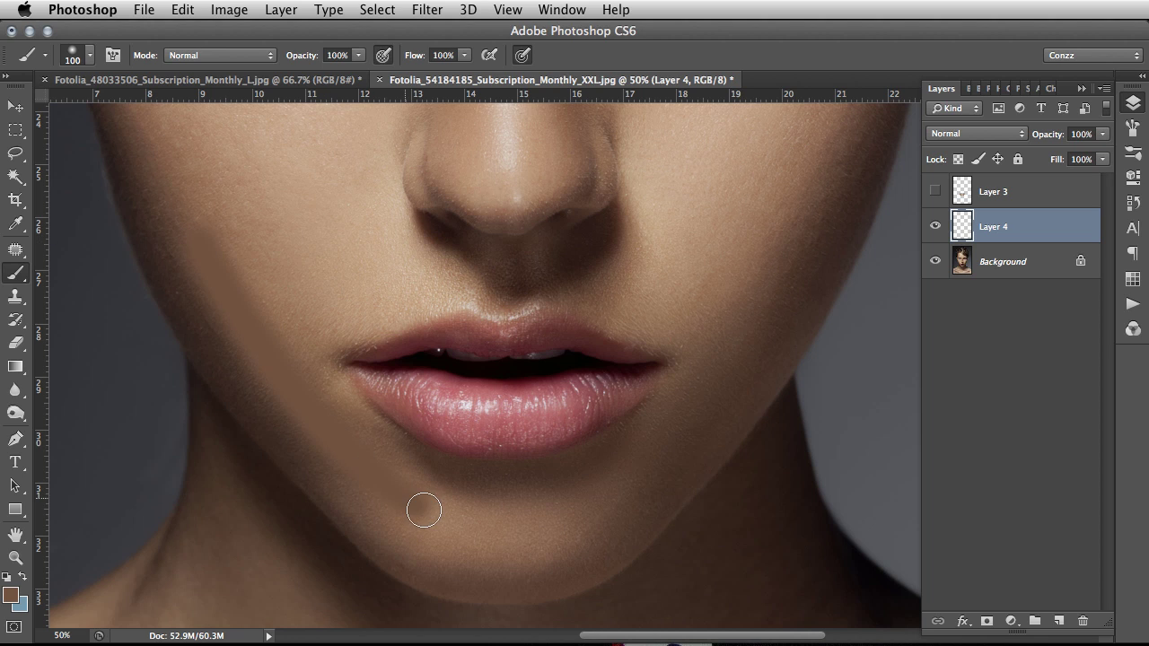
Sample progressively lighter cheek tones and paint adjoining strokes inward over the mouth corner on the image's left side.
{"action": "left_click", "coordinate": [244, 230], "text": "alt"}
{"action": "mouse_move", "coordinate": [234, 244]}
{"action": "left_mouse_down"}
{"action": "mouse_move", "coordinate": [305, 345]}
{"action": "mouse_move", "coordinate": [428, 475]}
{"action": "left_mouse_up"}
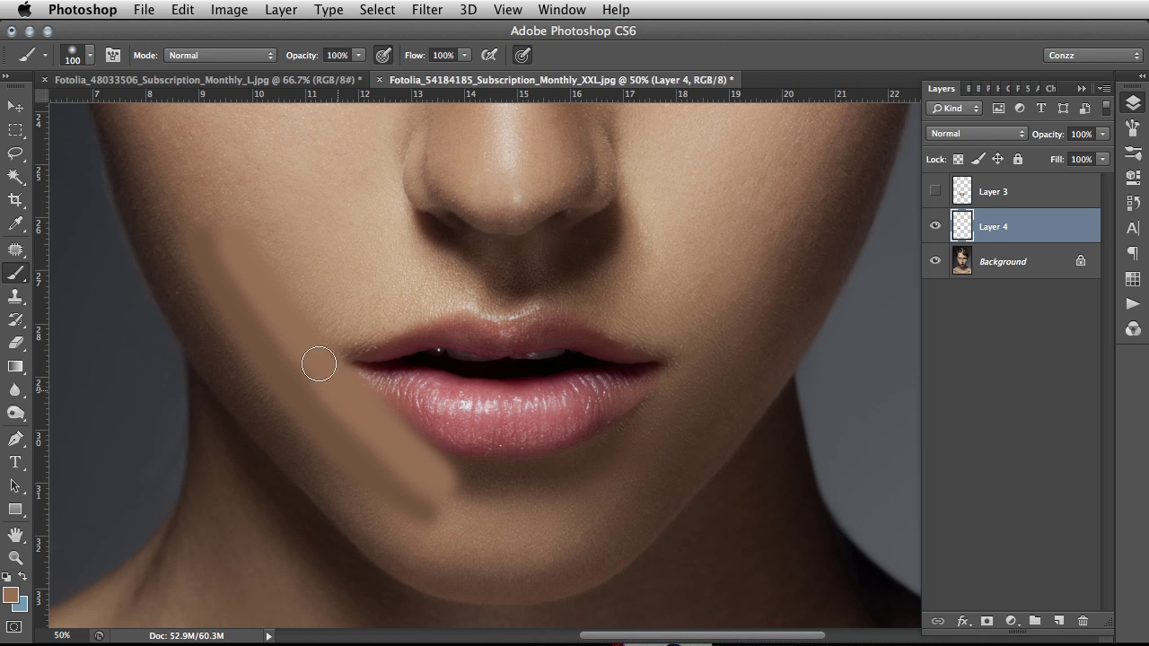
{"action": "left_click", "coordinate": [269, 212], "text": "alt"}
{"action": "left_click_drag", "start_coordinate": [364, 358], "coordinate": [488, 469]}
{"action": "left_click", "coordinate": [342, 265], "text": "alt"}
{"action": "left_click_drag", "start_coordinate": [375, 354], "coordinate": [471, 453]}
{"action": "left_click_drag", "start_coordinate": [372, 306], "coordinate": [481, 459]}
Sample the light skin beside the nostril and paint overlapping strokes from the upper lip to the chin over the lips' left half.
{"action": "left_click", "coordinate": [415, 263], "text": "alt"}
{"action": "left_click_drag", "start_coordinate": [403, 264], "coordinate": [523, 494]}
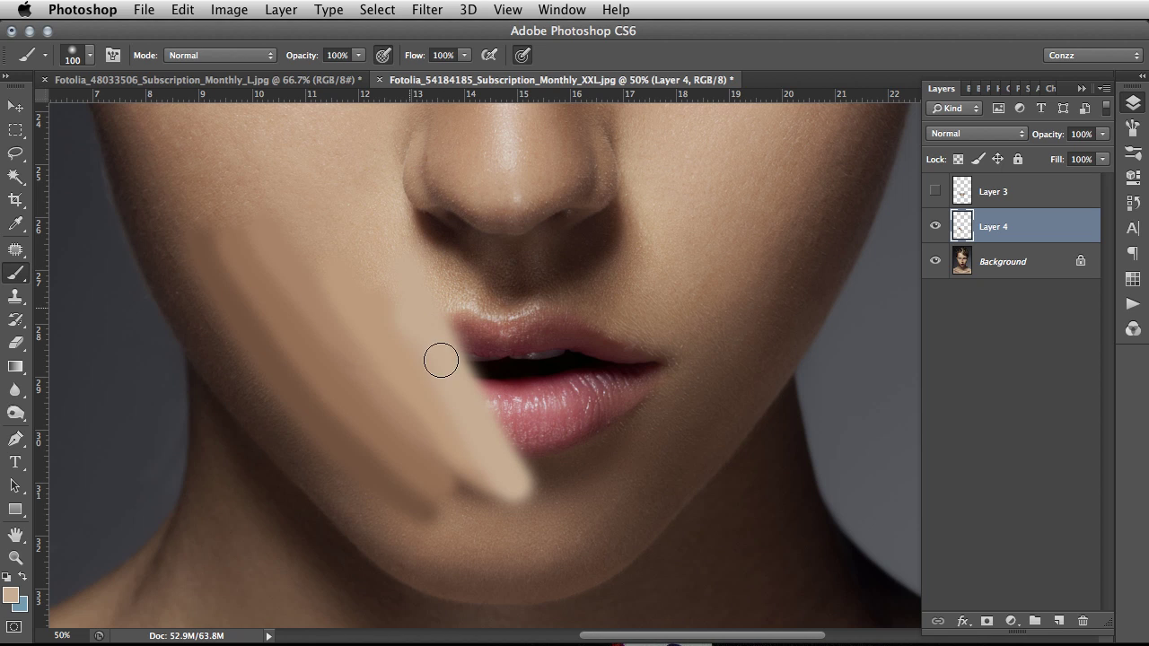
{"action": "left_click_drag", "start_coordinate": [452, 290], "coordinate": [513, 455]}
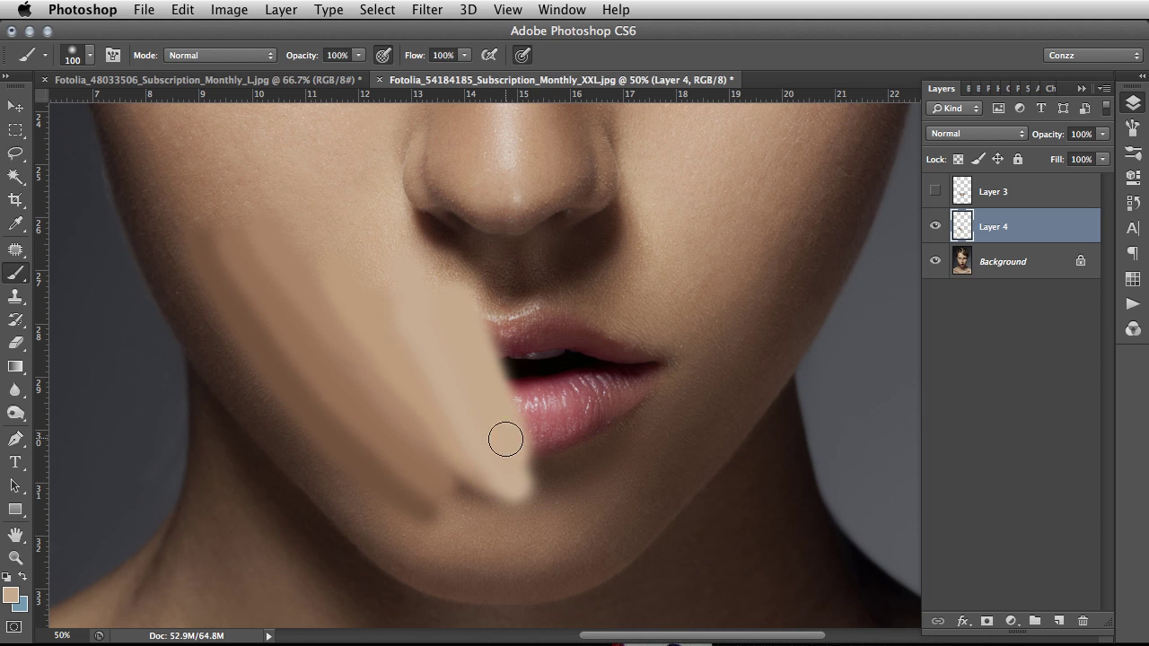
{"action": "left_click_drag", "start_coordinate": [467, 301], "coordinate": [519, 462]}
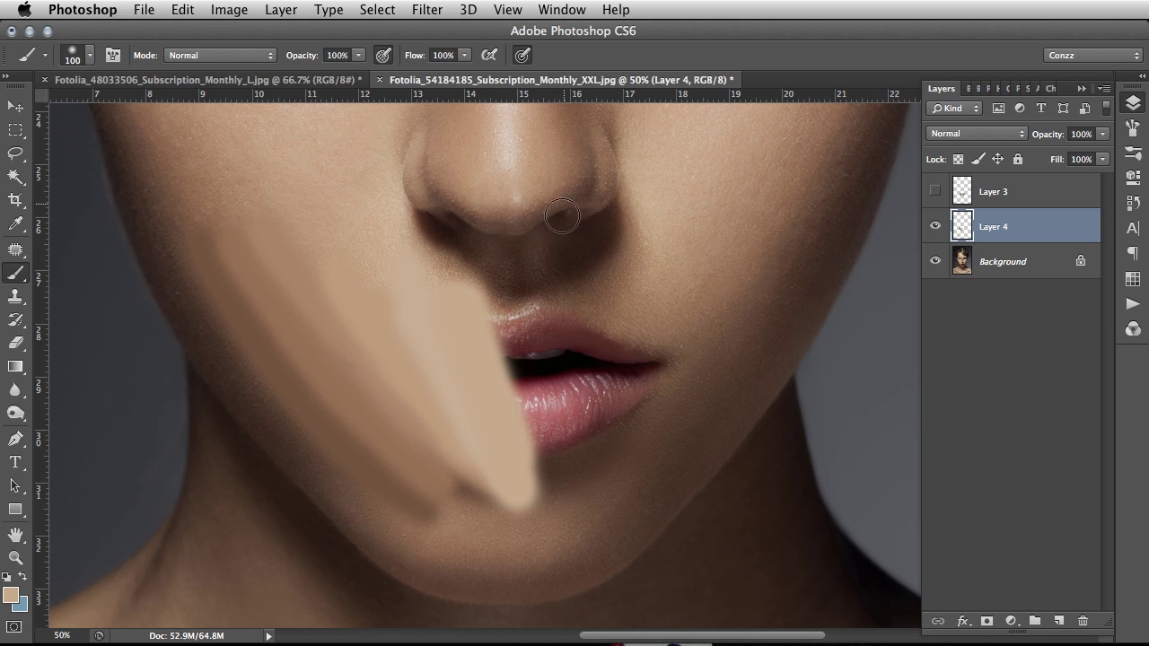
Sample light skin tones beside the nose and paint adjoining vertical strokes over the middle of the lips down to the chin.
{"action": "left_click", "coordinate": [563, 149], "text": "alt"}
{"action": "mouse_move", "coordinate": [508, 307]}
{"action": "left_mouse_down"}
{"action": "mouse_move", "coordinate": [528, 450]}
{"action": "mouse_move", "coordinate": [506, 318]}
{"action": "mouse_move", "coordinate": [522, 429]}
{"action": "left_mouse_up"}
{"action": "left_click", "coordinate": [667, 158], "text": "alt"}
{"action": "left_click_drag", "start_coordinate": [523, 323], "coordinate": [525, 453]}
{"action": "mouse_move", "coordinate": [489, 338]}
{"action": "left_mouse_down"}
{"action": "mouse_move", "coordinate": [511, 454]}
{"action": "mouse_move", "coordinate": [534, 454]}
{"action": "mouse_move", "coordinate": [537, 500]}
{"action": "left_mouse_up"}
{"action": "left_click", "coordinate": [673, 221], "text": "alt"}
{"action": "mouse_move", "coordinate": [569, 314]}
{"action": "left_mouse_down"}
{"action": "mouse_move", "coordinate": [551, 372]}
{"action": "mouse_move", "coordinate": [551, 482]}
{"action": "mouse_move", "coordinate": [558, 333]}
{"action": "mouse_move", "coordinate": [574, 310]}
{"action": "mouse_move", "coordinate": [550, 444]}
{"action": "left_mouse_up"}
Sample progressively darker tones from the cheek on the image's right side and paint adjoining strokes over that side's lips and mouth corner.
{"action": "left_click", "coordinate": [712, 200], "text": "alt"}
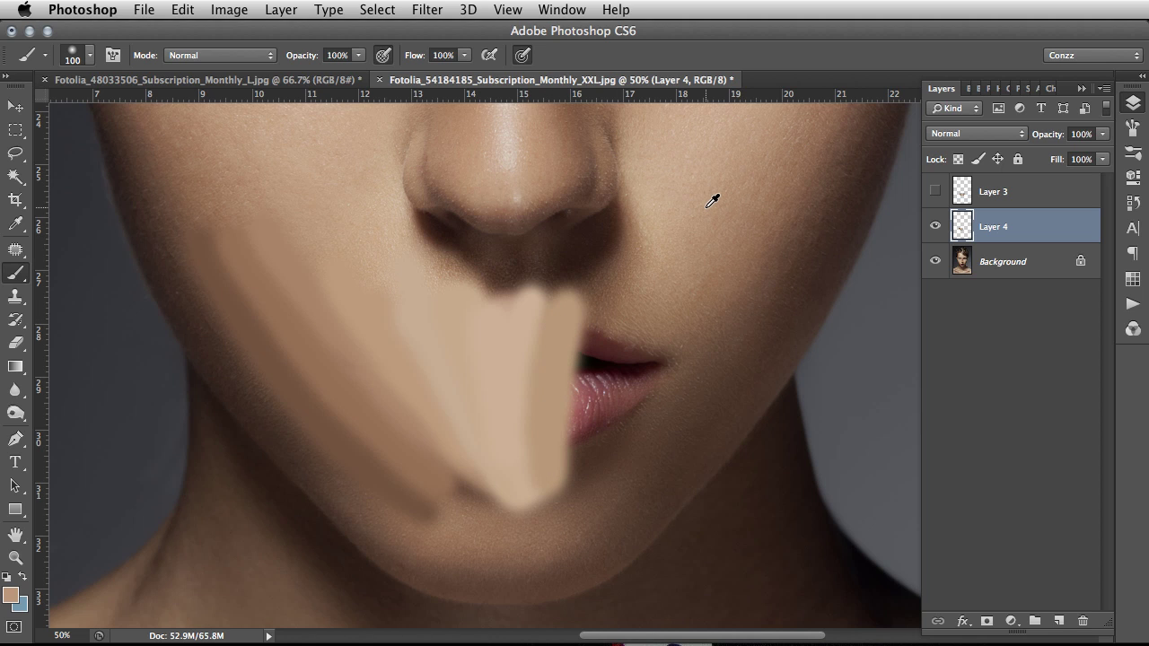
{"action": "left_click", "coordinate": [716, 192], "text": "alt"}
{"action": "mouse_move", "coordinate": [608, 305]}
{"action": "left_mouse_down"}
{"action": "mouse_move", "coordinate": [572, 488]}
{"action": "mouse_move", "coordinate": [559, 494]}
{"action": "mouse_move", "coordinate": [600, 334]}
{"action": "mouse_move", "coordinate": [563, 454]}
{"action": "left_mouse_up"}
{"action": "left_click", "coordinate": [705, 260], "text": "alt"}
{"action": "mouse_move", "coordinate": [641, 315]}
{"action": "left_mouse_down"}
{"action": "mouse_move", "coordinate": [618, 395]}
{"action": "mouse_move", "coordinate": [604, 480]}
{"action": "mouse_move", "coordinate": [662, 274]}
{"action": "mouse_move", "coordinate": [580, 439]}
{"action": "left_mouse_up"}
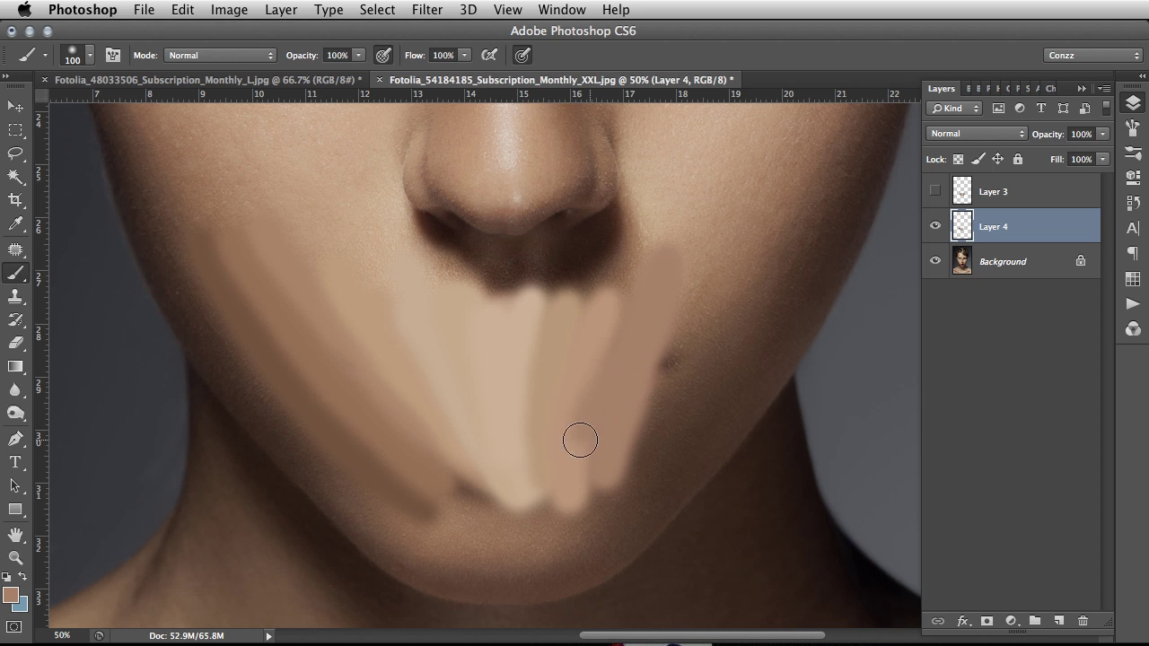
{"action": "left_click", "coordinate": [768, 218], "text": "alt"}
{"action": "mouse_move", "coordinate": [684, 269]}
{"action": "left_mouse_down"}
{"action": "mouse_move", "coordinate": [673, 402]}
{"action": "mouse_move", "coordinate": [630, 480]}
{"action": "left_mouse_up"}
{"action": "left_click", "coordinate": [728, 225], "text": "alt"}
{"action": "left_click_drag", "start_coordinate": [698, 333], "coordinate": [642, 471]}
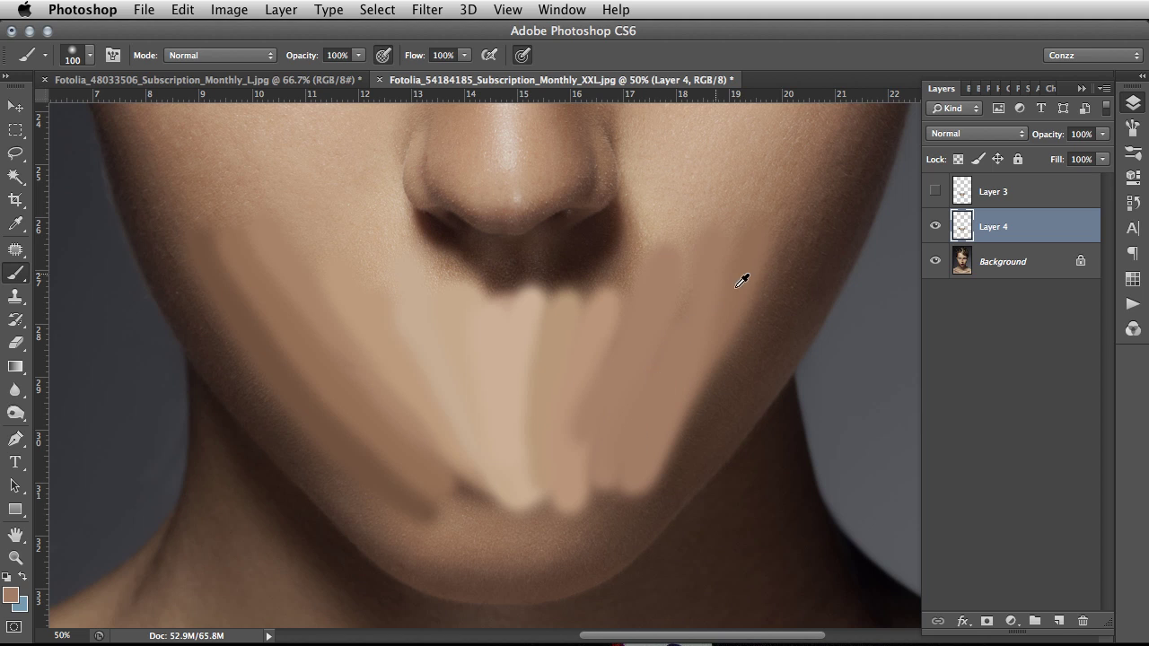
Sample the dark outer cheek tones on the image's right side and paint strokes along that jaw edge toward the chin.
{"action": "left_click", "coordinate": [791, 235], "text": "alt"}
{"action": "mouse_move", "coordinate": [775, 275]}
{"action": "left_mouse_down"}
{"action": "mouse_move", "coordinate": [709, 415]}
{"action": "mouse_move", "coordinate": [652, 490]}
{"action": "left_mouse_up"}
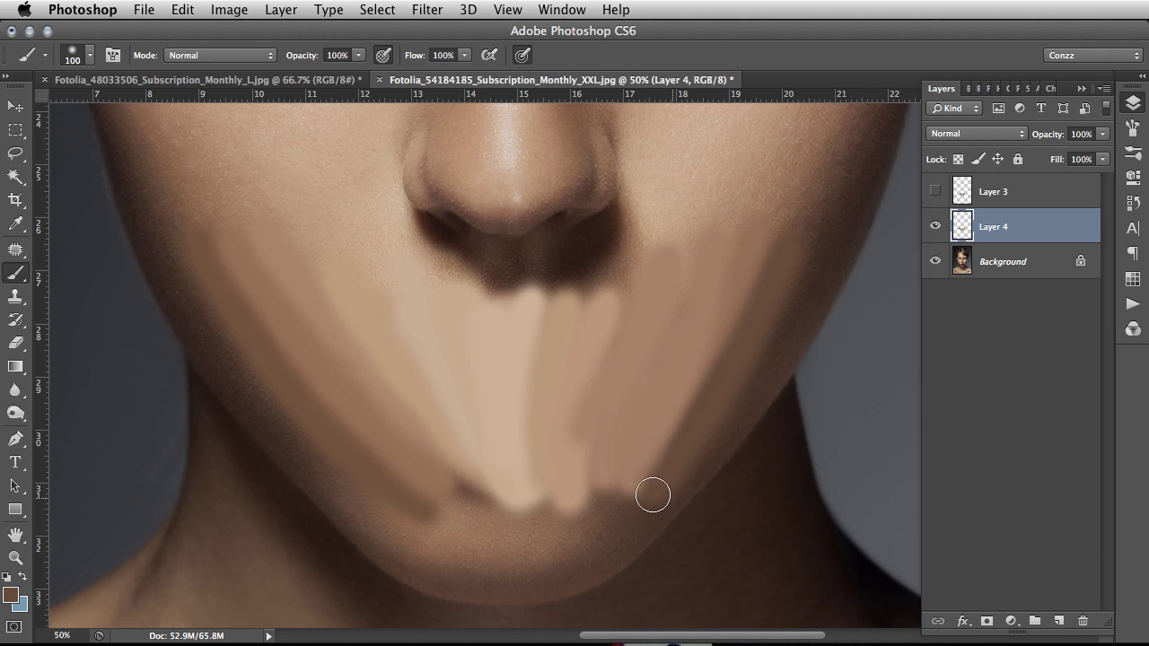
{"action": "left_click", "coordinate": [818, 249], "text": "alt"}
{"action": "mouse_move", "coordinate": [790, 295]}
{"action": "left_mouse_down"}
{"action": "mouse_move", "coordinate": [741, 393]}
{"action": "mouse_move", "coordinate": [645, 514]}
{"action": "left_mouse_up"}
Sample lighter skin tones from the image's left cheek to repaint the central strip and cover the dark gap beside the chin.
{"action": "left_click", "coordinate": [389, 190], "text": "alt"}
{"action": "left_click_drag", "start_coordinate": [539, 307], "coordinate": [529, 492]}
{"action": "left_click", "coordinate": [312, 221], "text": "alt"}
{"action": "mouse_move", "coordinate": [462, 471]}
{"action": "left_mouse_down"}
{"action": "mouse_move", "coordinate": [488, 516]}
{"action": "mouse_move", "coordinate": [427, 427]}
{"action": "mouse_move", "coordinate": [463, 473]}
{"action": "left_mouse_up"}
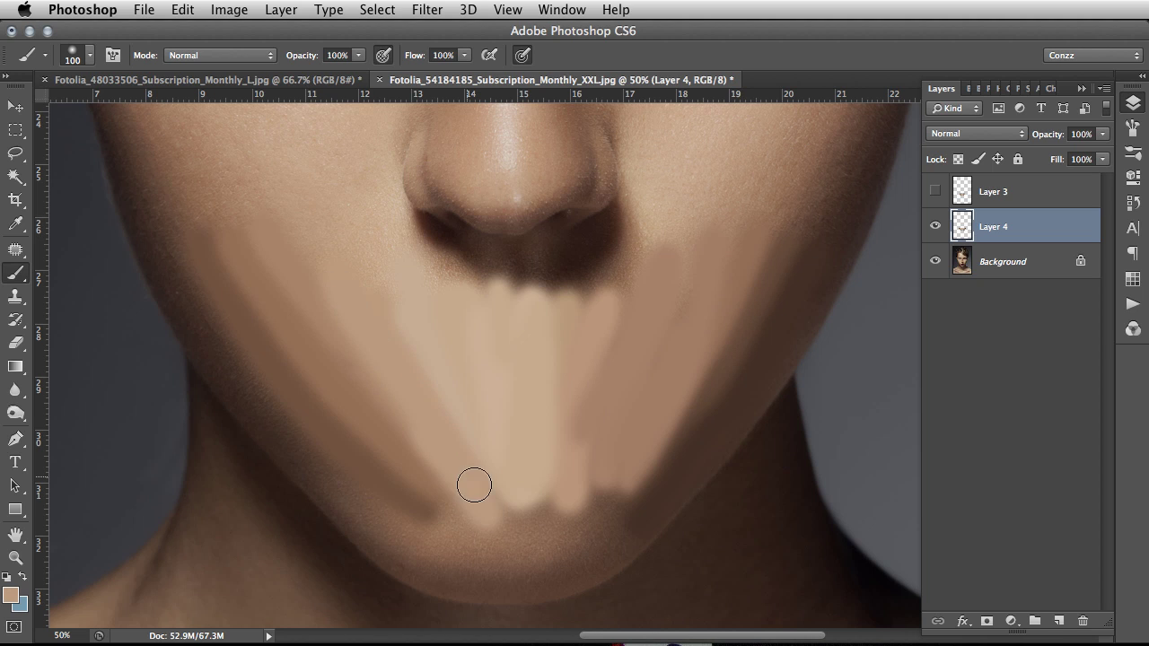
Sample the bright skin beside the nose and paint a highlight down the centre from under the nose to the chin.
{"action": "left_click", "coordinate": [405, 218], "text": "alt"}
{"action": "mouse_move", "coordinate": [516, 416]}
{"action": "left_mouse_down"}
{"action": "mouse_move", "coordinate": [528, 511]}
{"action": "mouse_move", "coordinate": [539, 461]}
{"action": "mouse_move", "coordinate": [562, 493]}
{"action": "left_mouse_up"}
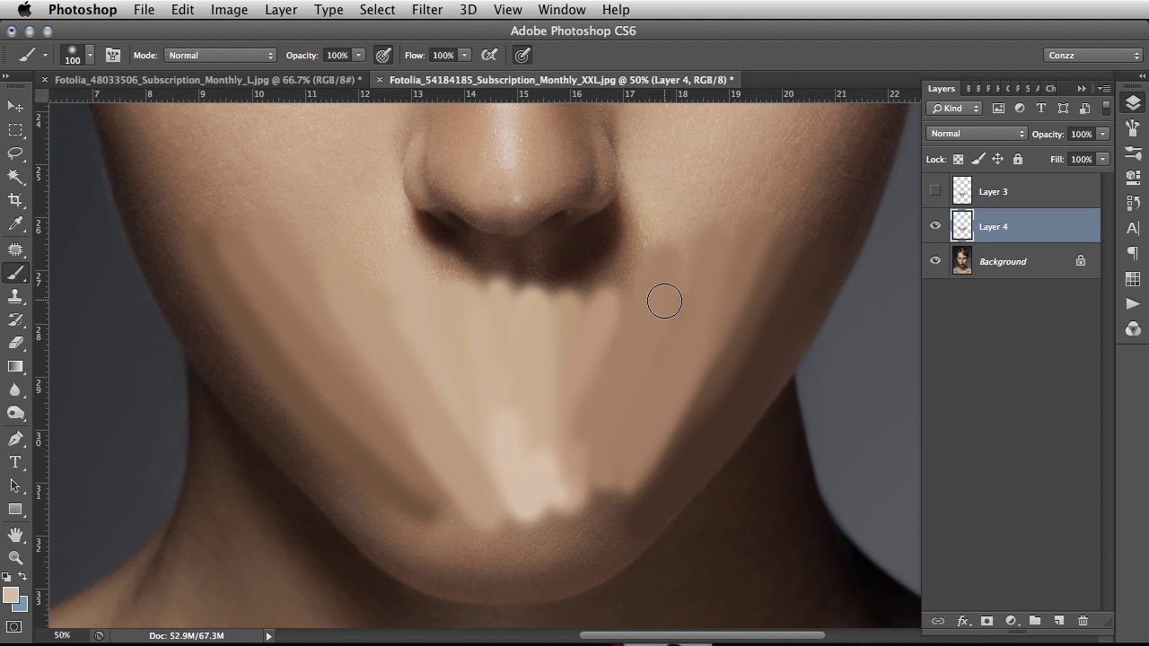
{"action": "left_click_drag", "start_coordinate": [593, 364], "coordinate": [627, 421]}
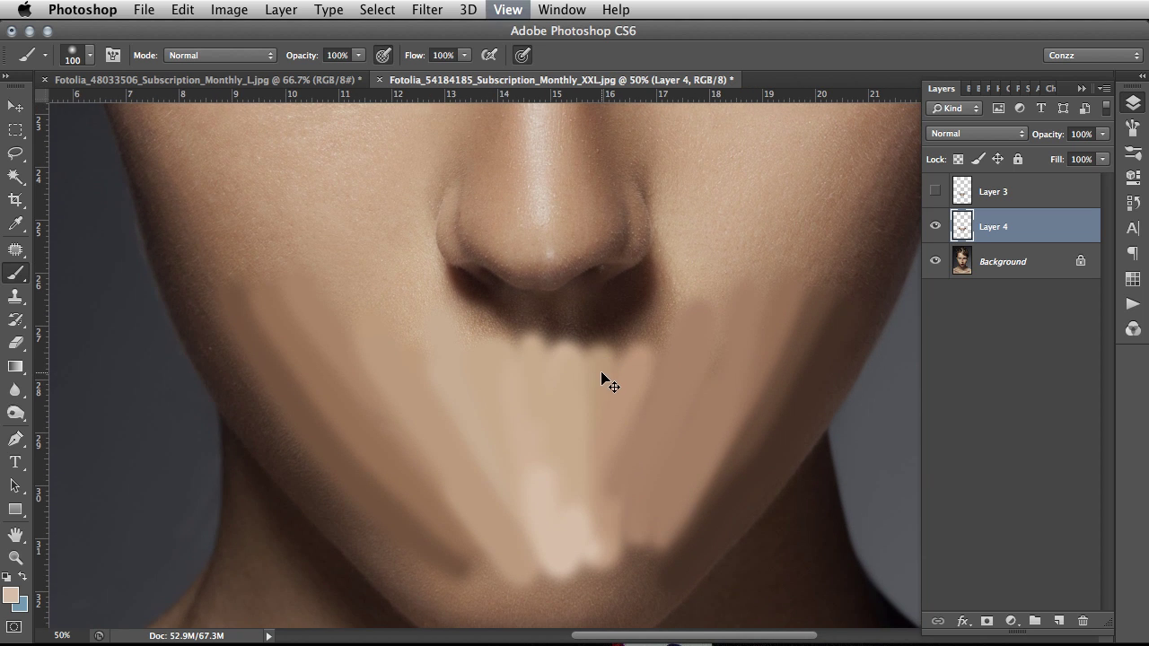
{"action": "key", "text": "super+minus"}
{"action": "key", "text": "super+minus"}
{"action": "key", "text": "super+minus"}
{"action": "key", "text": "super+plus"}
{"action": "key", "text": "super+plus"}
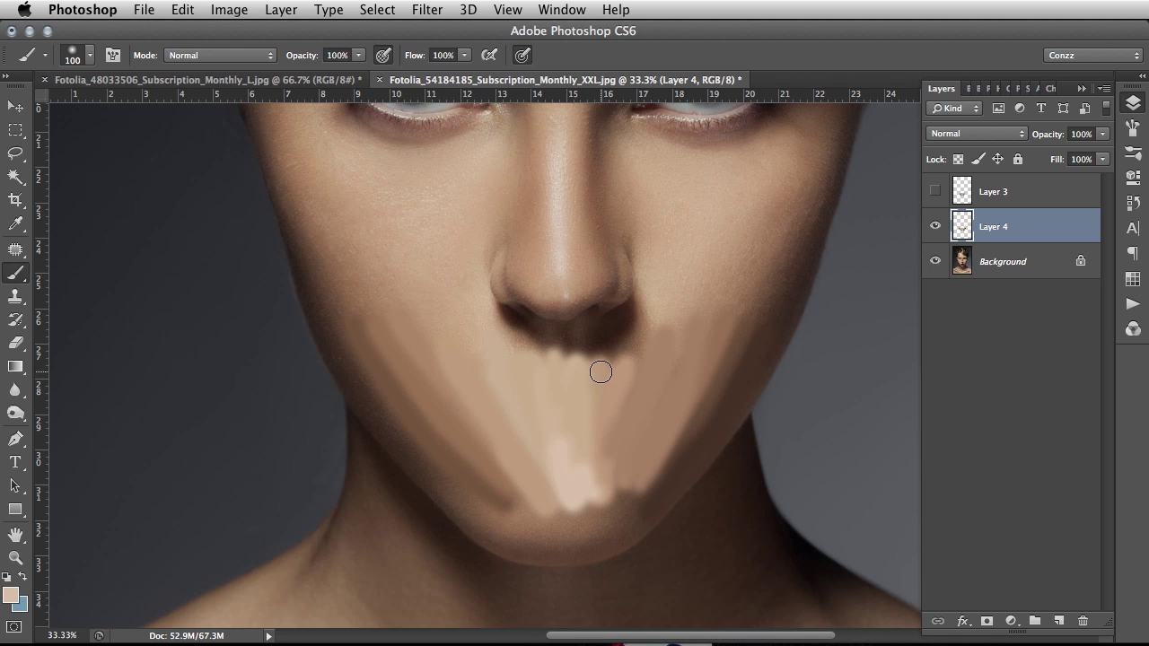
{"action": "mouse_move", "coordinate": [574, 370]}
{"action": "left_mouse_down"}
{"action": "mouse_move", "coordinate": [598, 420]}
{"action": "mouse_move", "coordinate": [594, 356]}
{"action": "mouse_move", "coordinate": [592, 444]}
{"action": "mouse_move", "coordinate": [600, 437]}
{"action": "mouse_move", "coordinate": [518, 359]}
{"action": "left_mouse_up"}
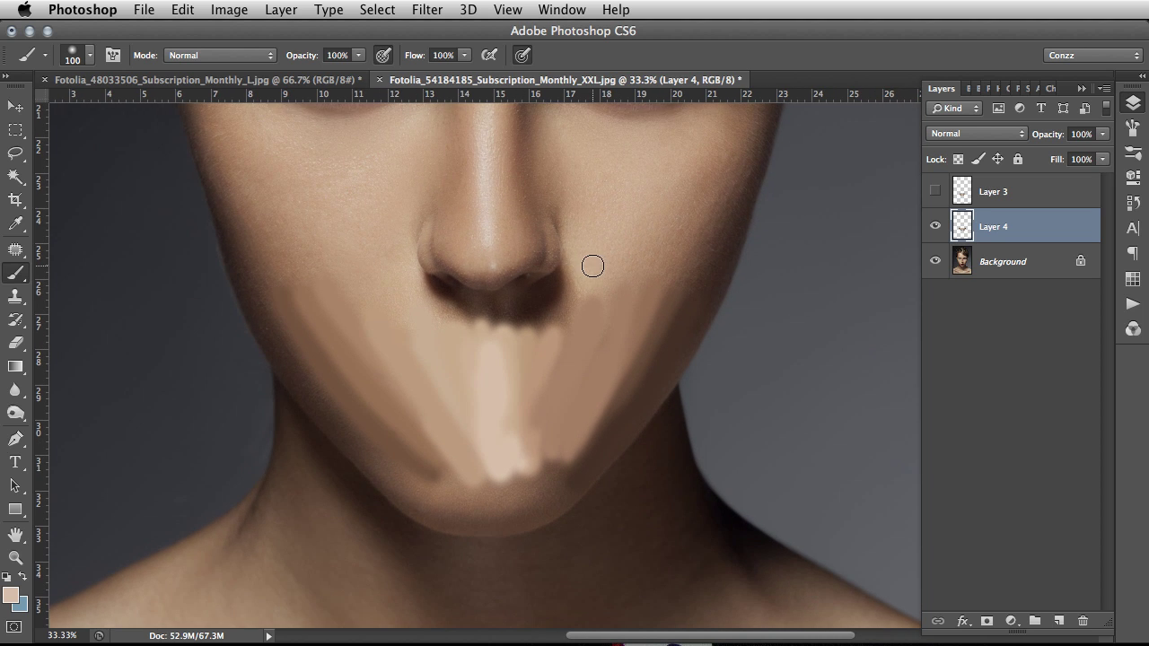
Apply a Gaussian Blur with a radius of 59 pixels to the painted strokes on Layer 4.
{"action": "key", "text": "super+minus"}
{"action": "key", "text": "super+minus"}
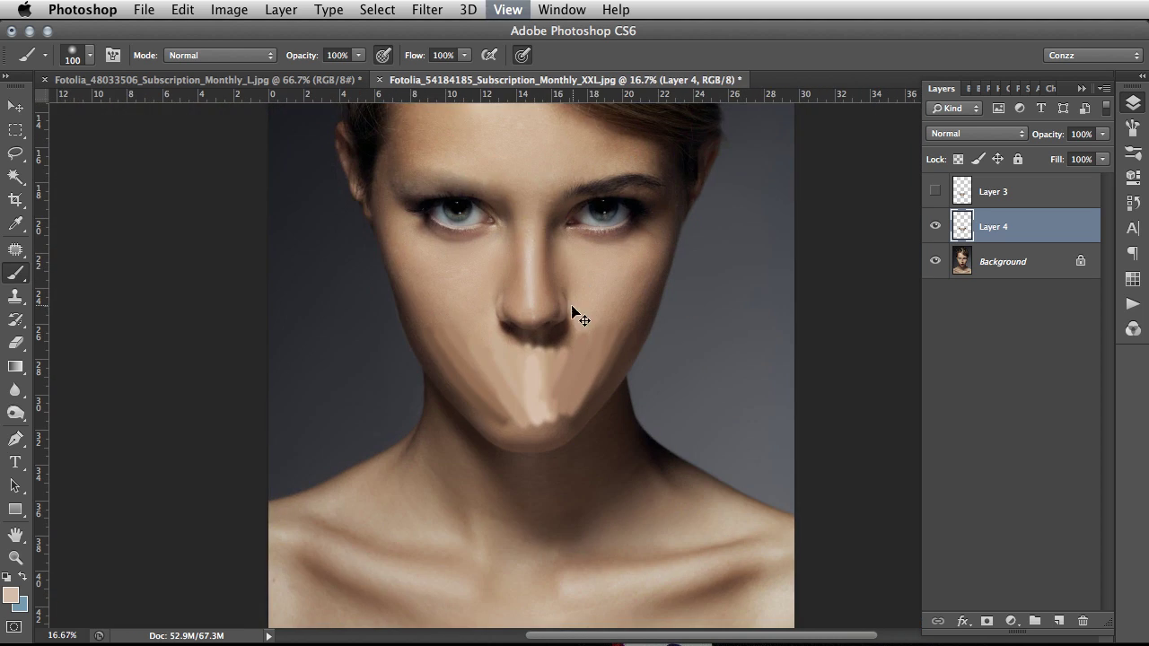
{"action": "key", "text": "super+equal"}
{"action": "key", "text": "super+equal"}
{"action": "left_click_drag", "start_coordinate": [497, 328], "coordinate": [531, 315]}
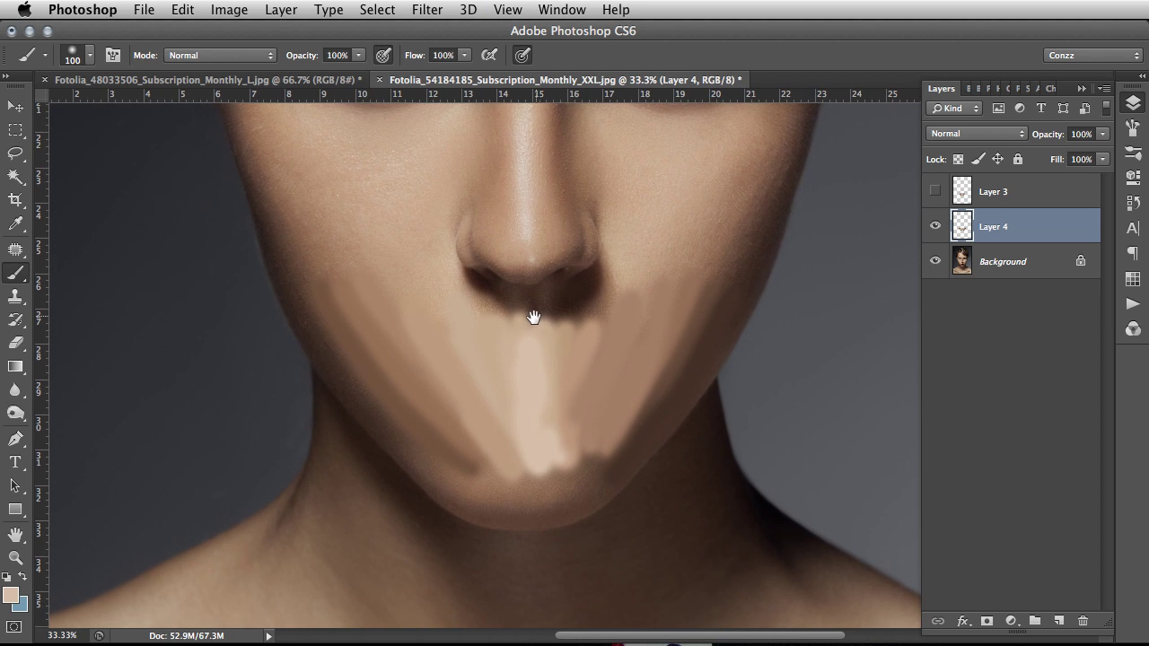
{"action": "left_click", "coordinate": [436, 14]}
{"action": "mouse_move", "coordinate": [528, 219]}
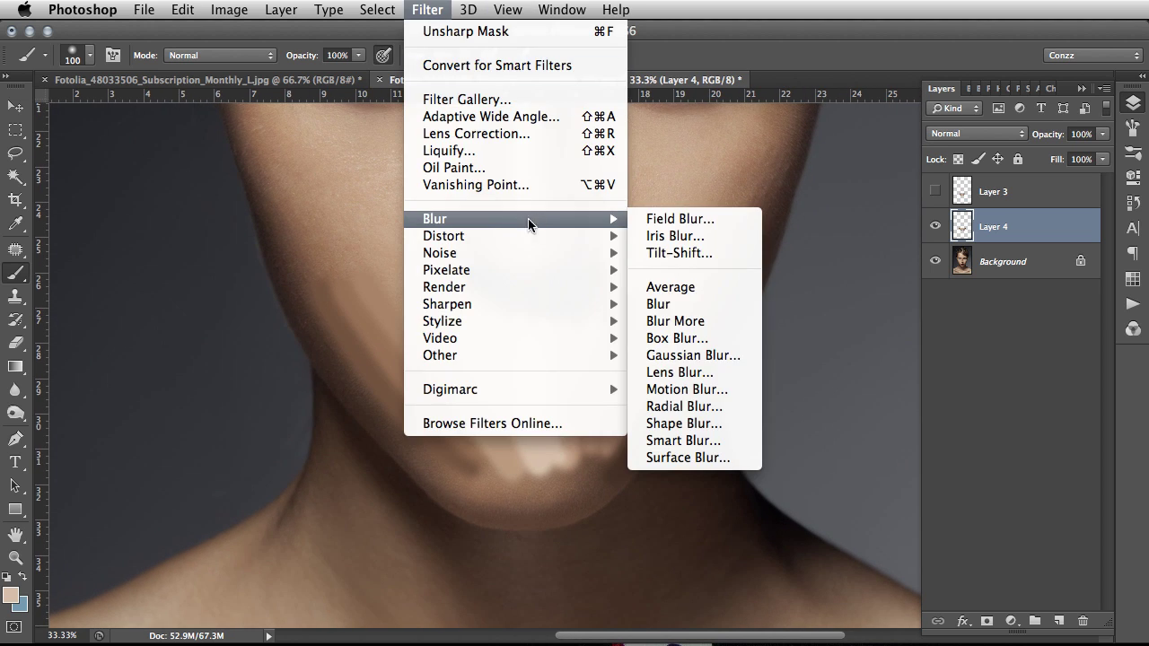
{"action": "left_click", "coordinate": [706, 355]}
{"action": "left_click_drag", "start_coordinate": [388, 107], "coordinate": [953, 196]}
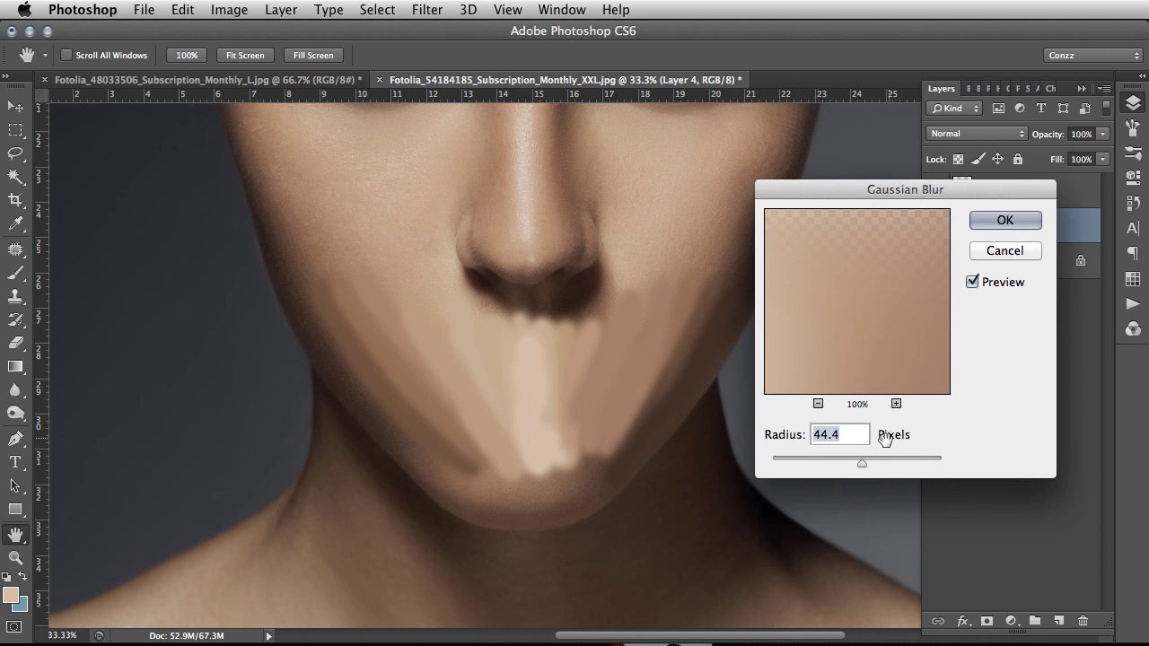
{"action": "left_click_drag", "start_coordinate": [864, 466], "coordinate": [864, 465]}
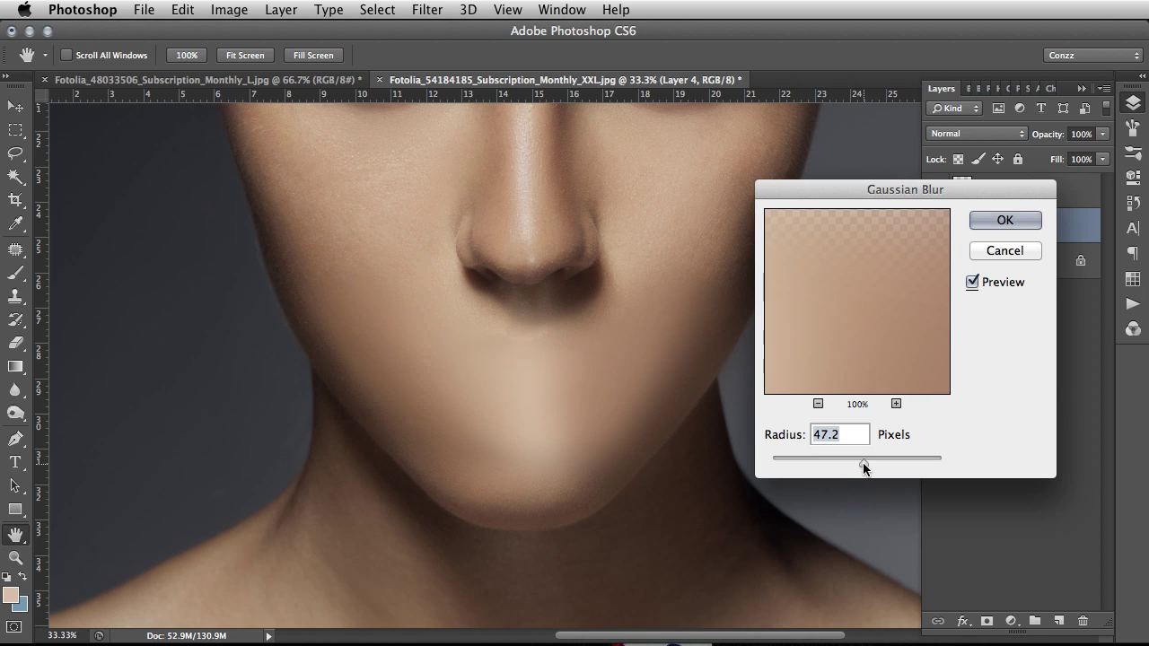
{"action": "left_click_drag", "start_coordinate": [863, 466], "coordinate": [868, 467]}
{"action": "left_click", "coordinate": [1004, 221]}
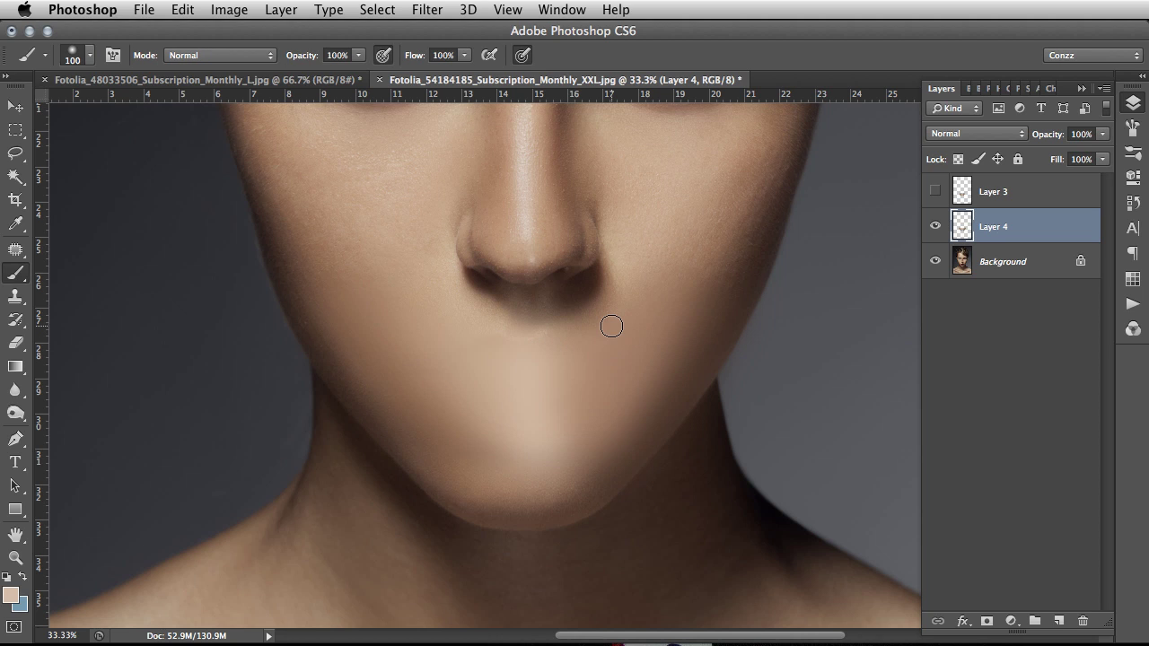
Duplicate the blurred Layer 4 and merge the copy down into it to strengthen the coverage.
{"action": "key", "text": "super+j"}
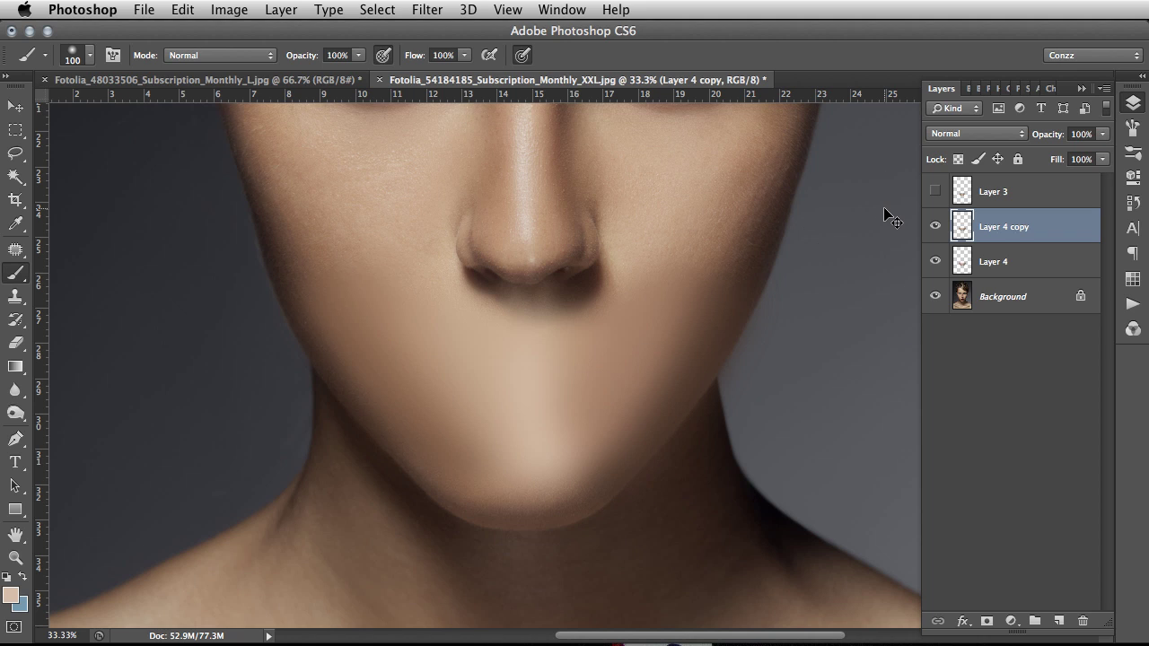
{"action": "key", "text": "super+e"}
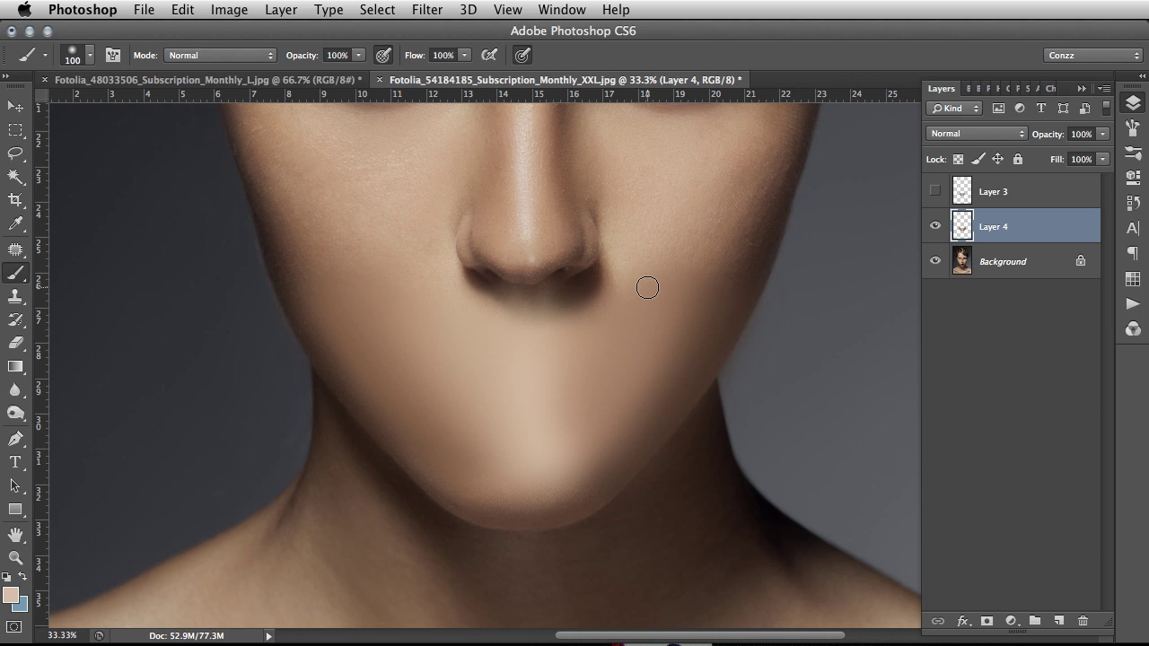
Add 2.45% monochromatic noise with Gaussian distribution to Layer 4, checking the skin grain at 100% zoom.
{"action": "key", "text": "super+plus"}
{"action": "key", "text": "super+plus"}
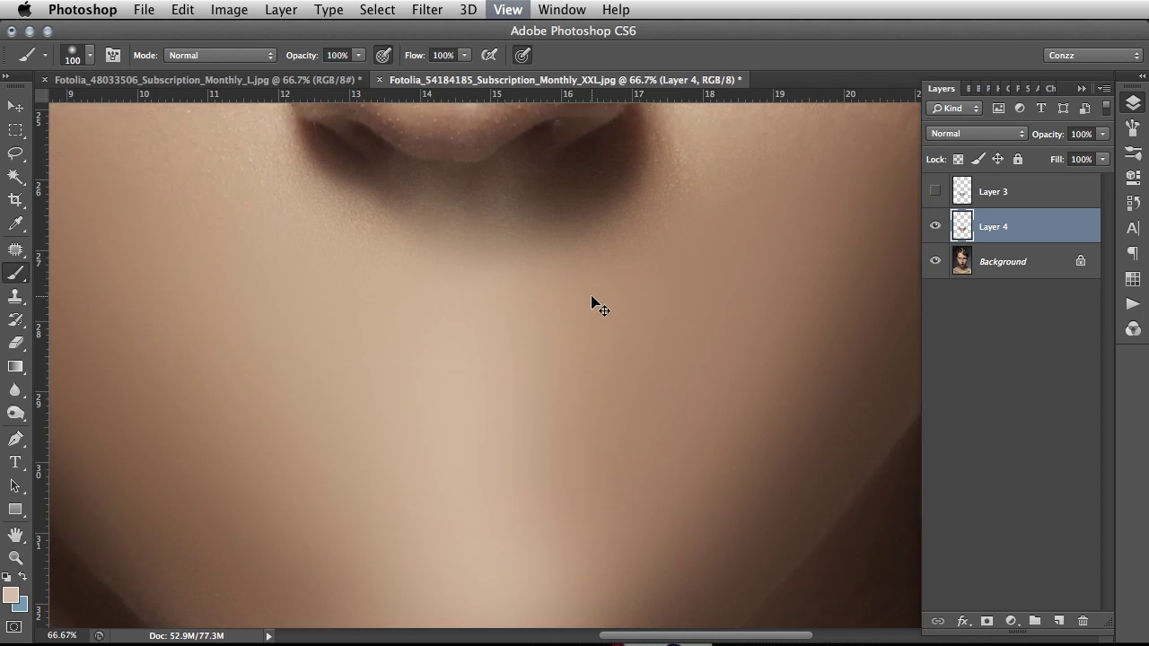
{"action": "key", "text": "super+plus"}
{"action": "left_click_drag", "start_coordinate": [484, 296], "coordinate": [568, 247]}
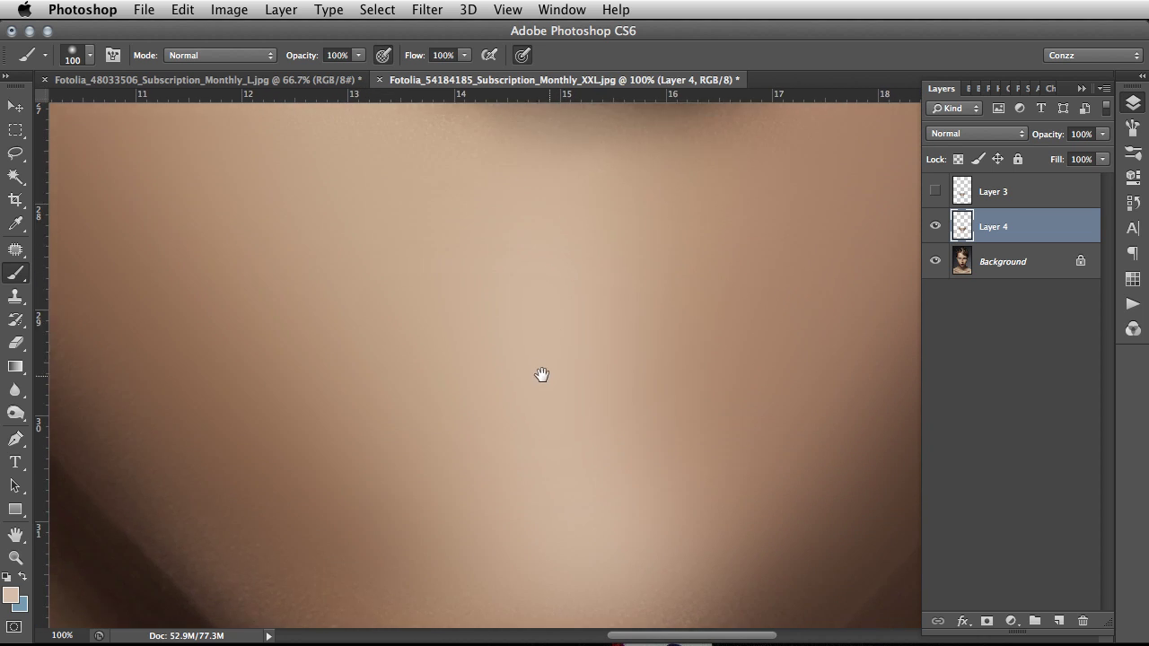
{"action": "left_click_drag", "start_coordinate": [543, 375], "coordinate": [543, 380]}
{"action": "left_click", "coordinate": [422, 8]}
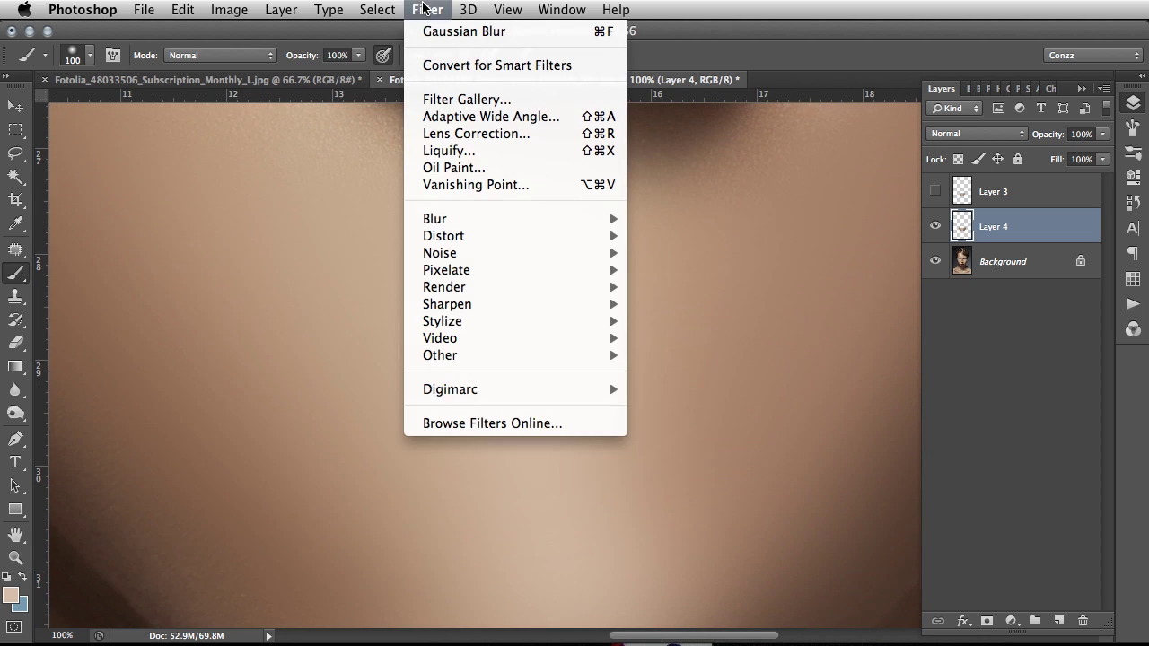
{"action": "mouse_move", "coordinate": [564, 258]}
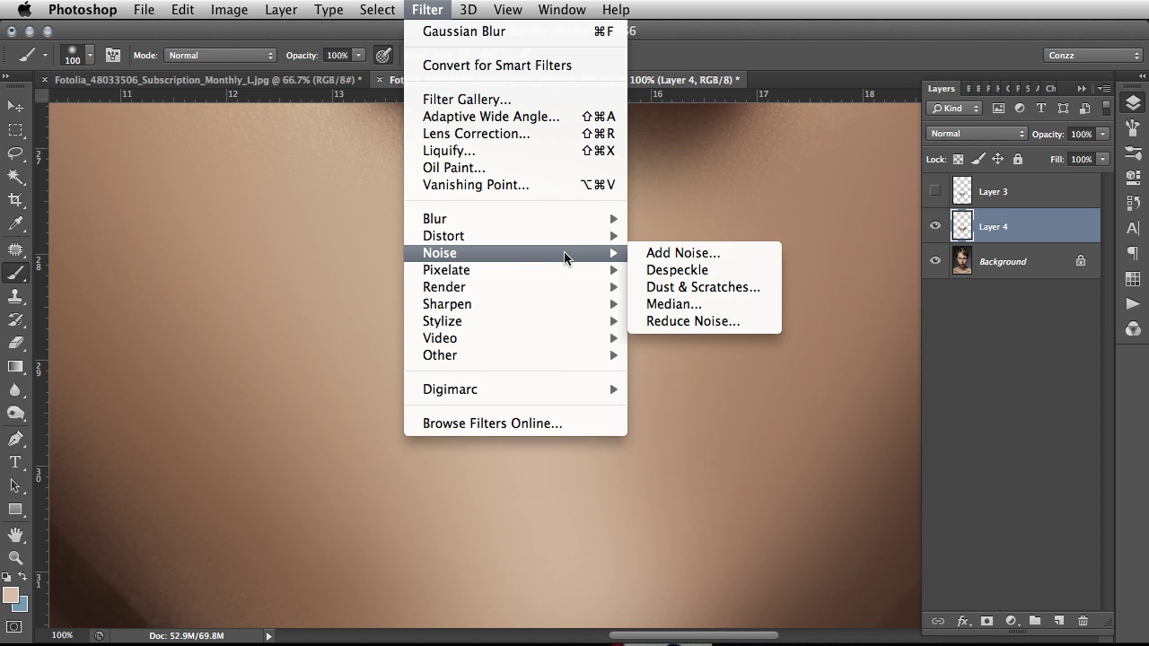
{"action": "left_click", "coordinate": [653, 260]}
{"action": "left_click_drag", "start_coordinate": [955, 324], "coordinate": [805, 194]}
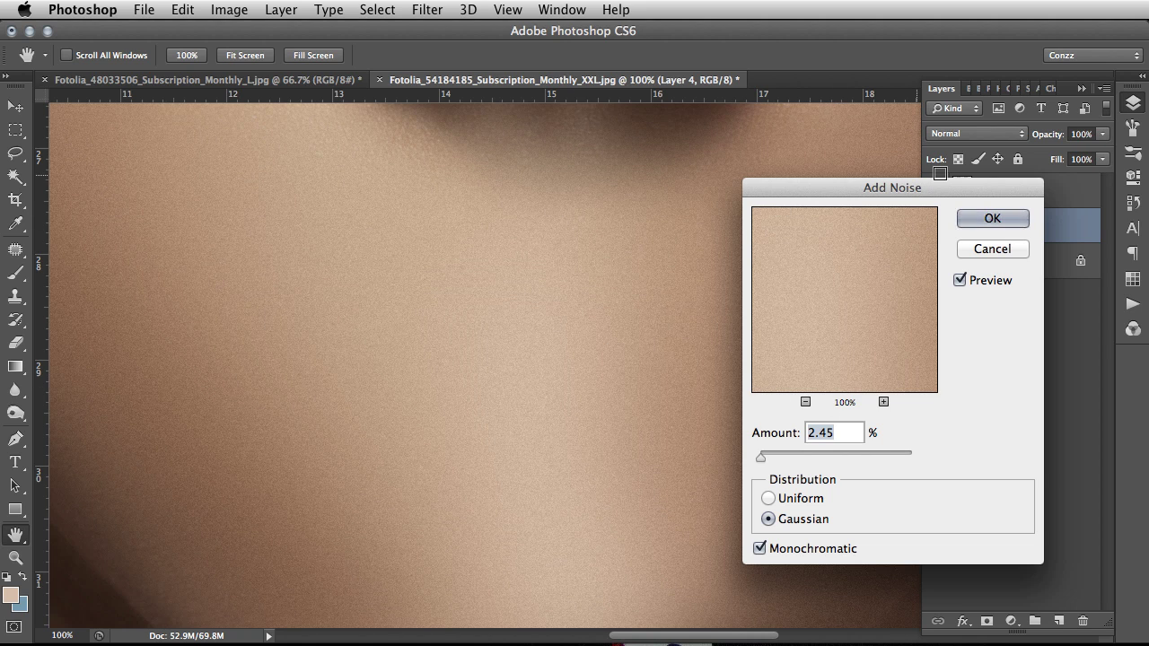
{"action": "left_click", "coordinate": [1012, 224]}
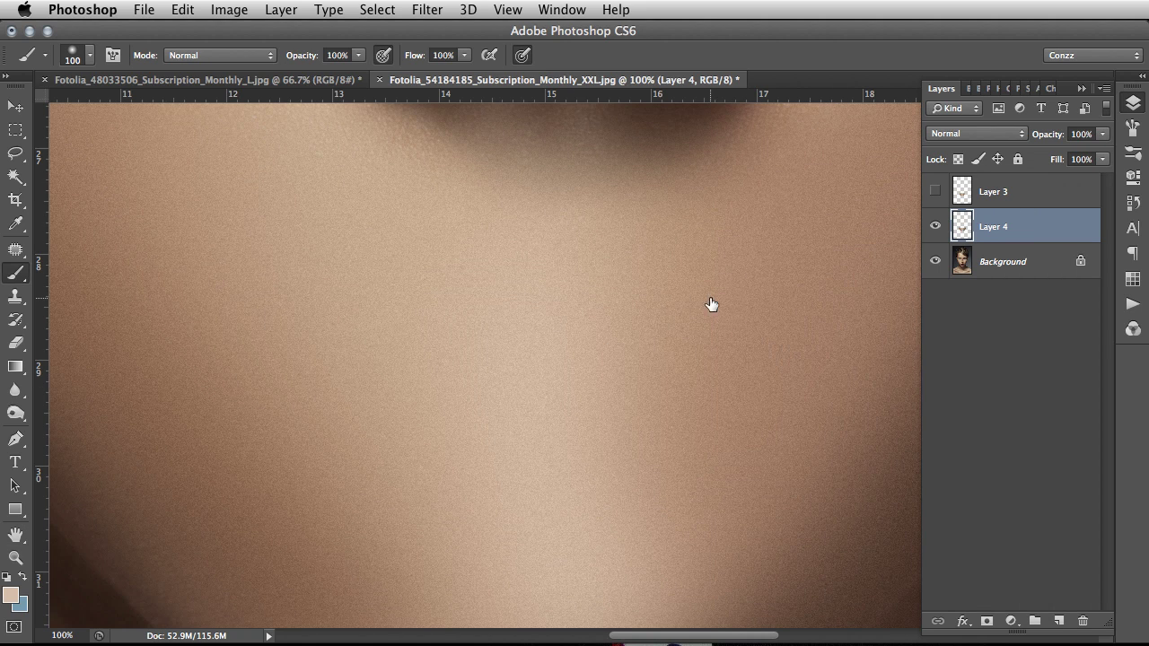
Soften the added grain on Layer 4 with a Gaussian Blur of 1 pixel radius.
{"action": "left_click_drag", "start_coordinate": [527, 244], "coordinate": [425, 333]}
{"action": "left_click", "coordinate": [427, 9]}
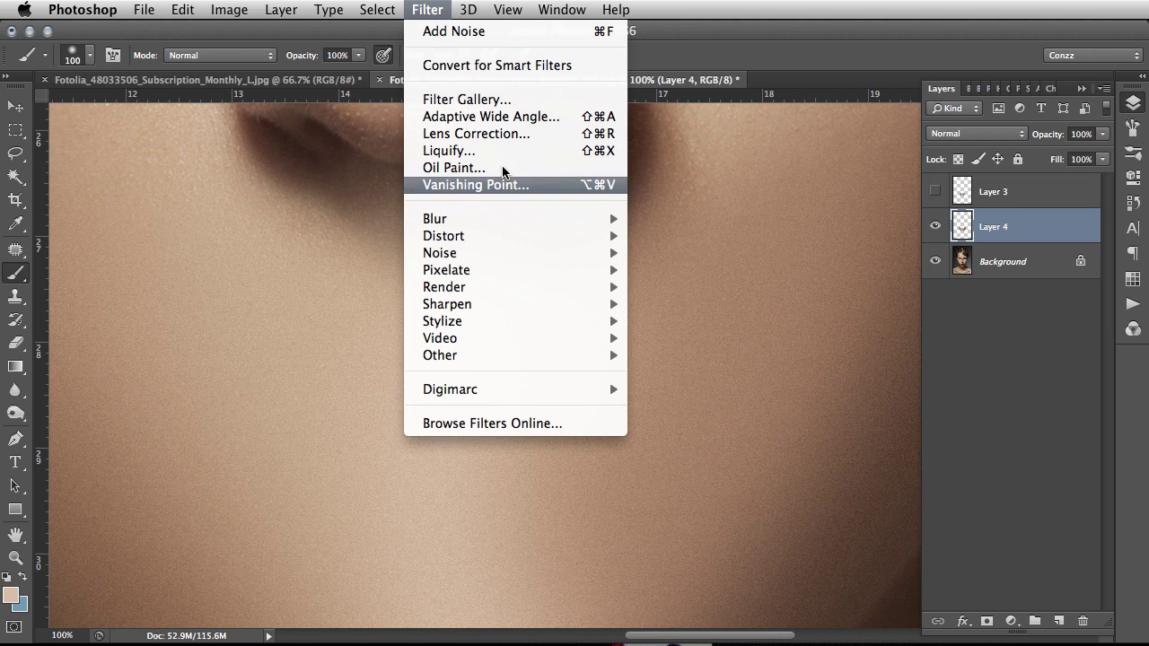
{"action": "mouse_move", "coordinate": [518, 216]}
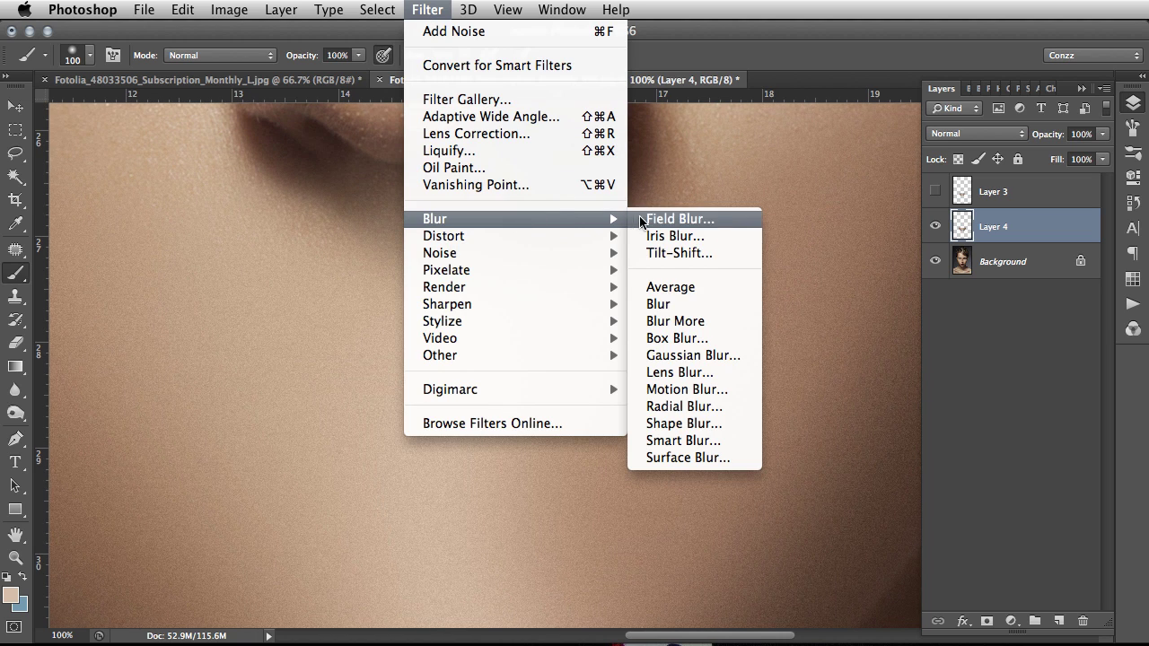
{"action": "left_click", "coordinate": [724, 355]}
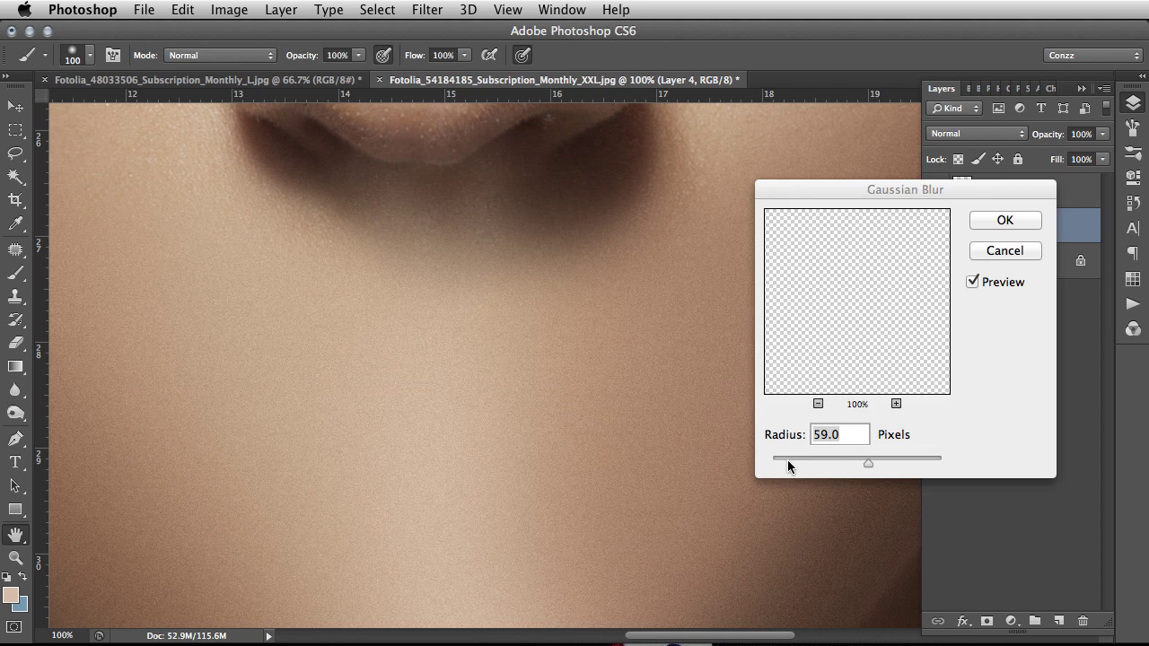
{"action": "left_click_drag", "start_coordinate": [780, 463], "coordinate": [786, 464]}
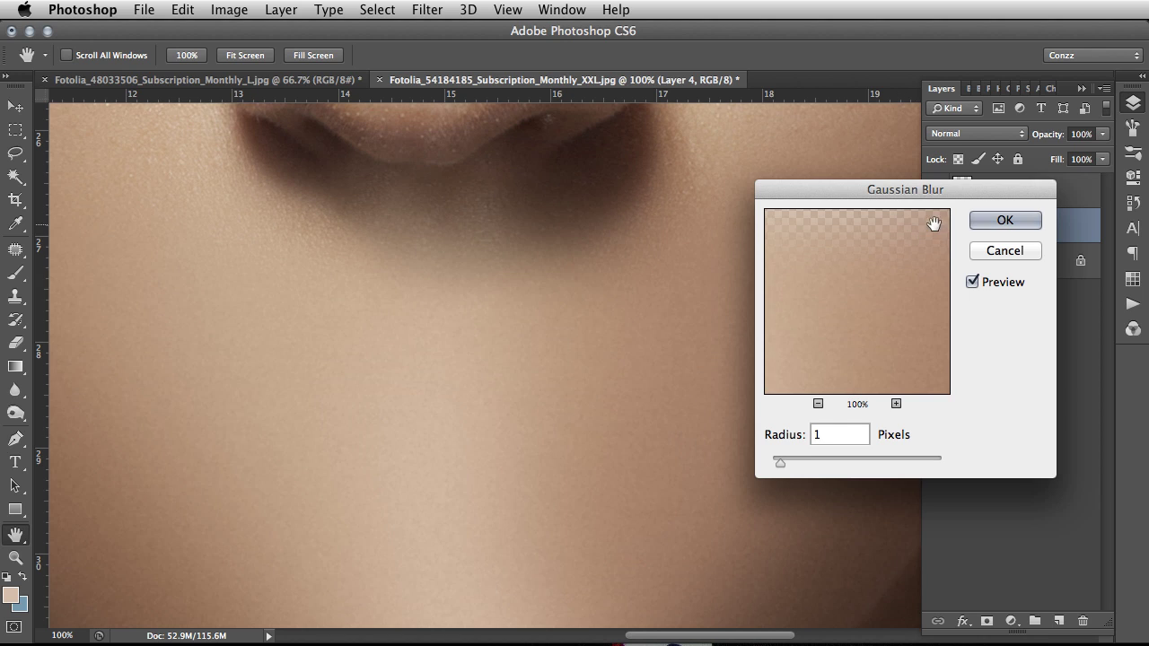
{"action": "left_click", "coordinate": [990, 224]}
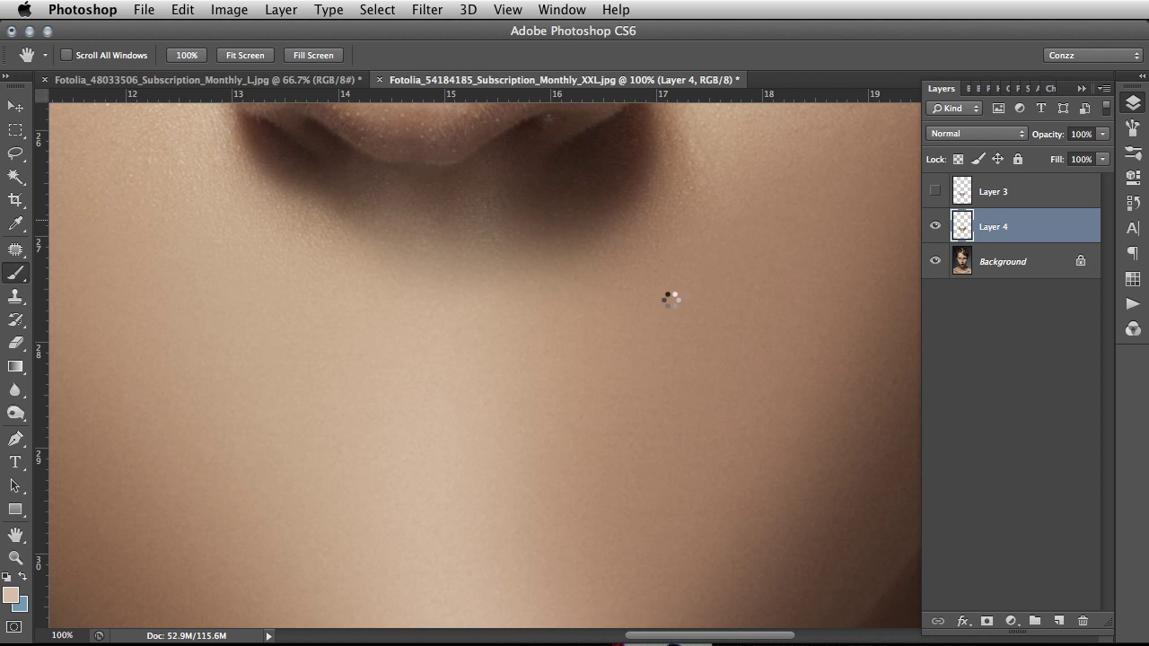
Add a layer mask to Layer 4 and invert it to black so the painted skin is hidden.
{"action": "left_click", "coordinate": [16, 558]}
{"action": "right_click", "coordinate": [535, 350]}
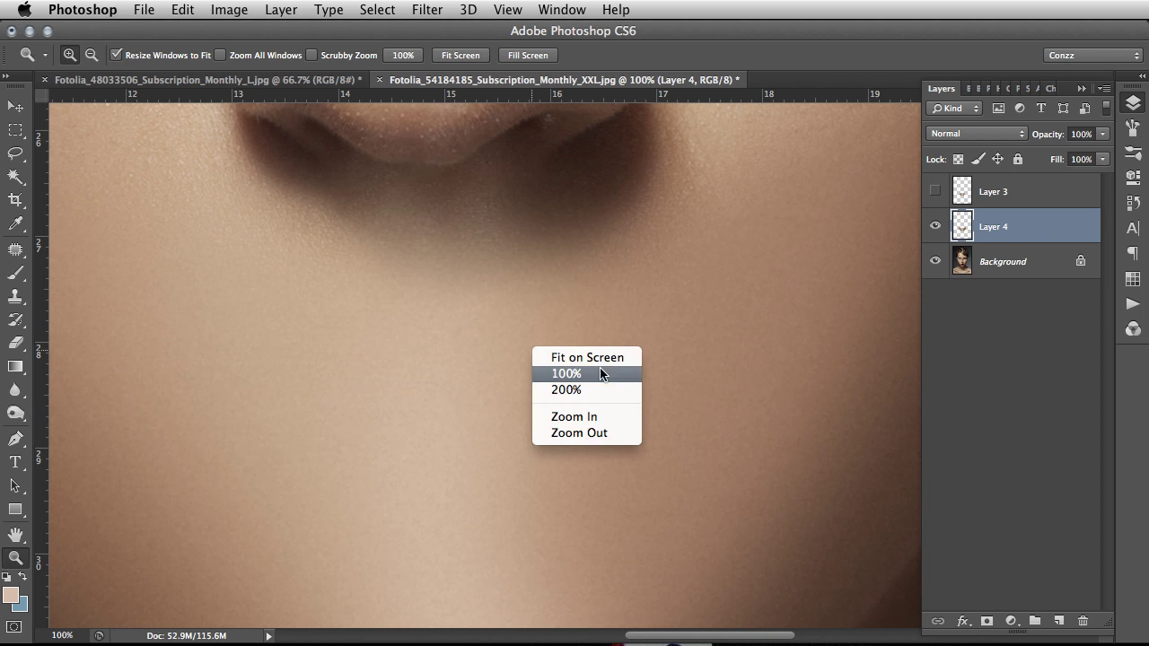
{"action": "left_click", "coordinate": [606, 359]}
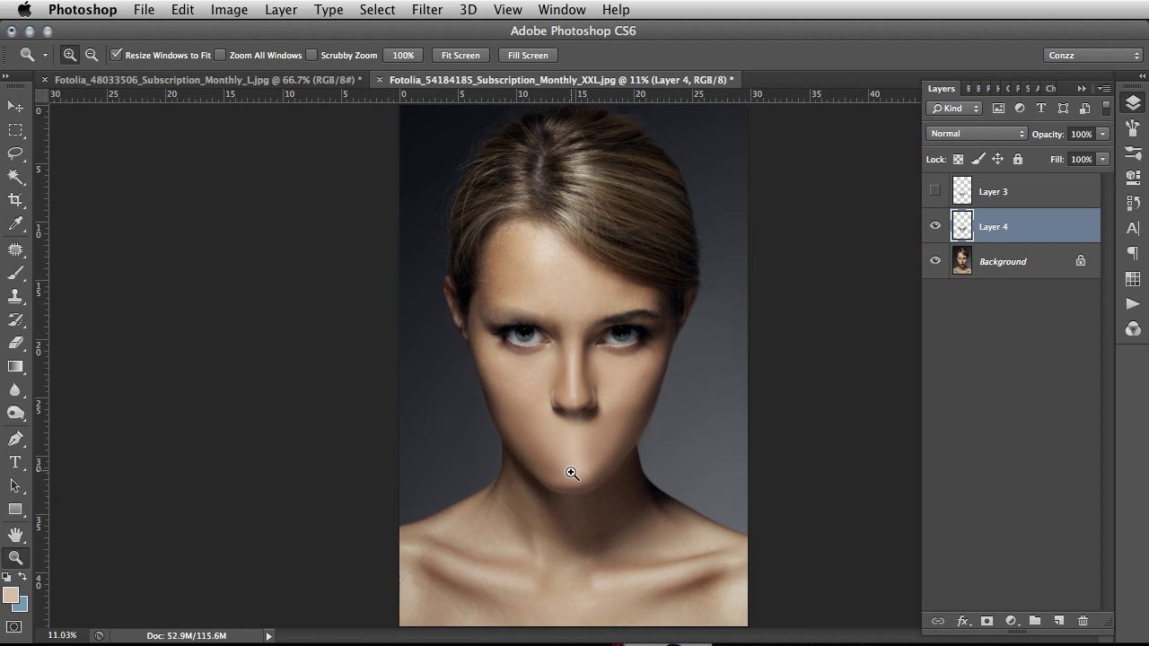
{"action": "left_click", "coordinate": [573, 437]}
{"action": "left_click", "coordinate": [570, 432]}
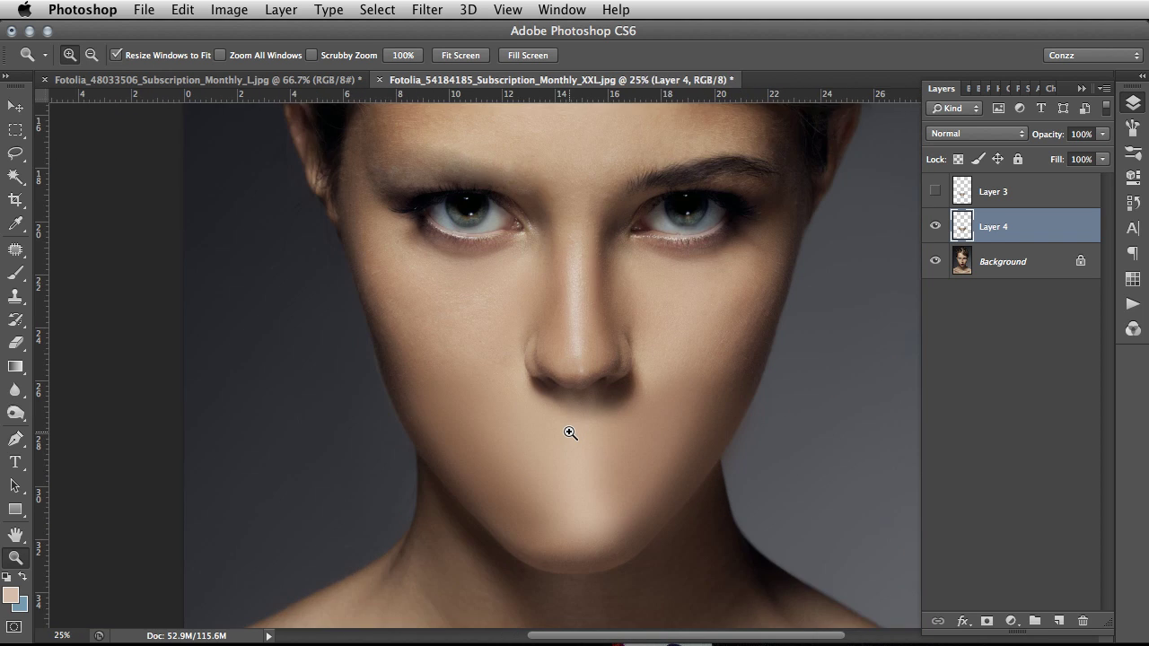
{"action": "left_click", "coordinate": [570, 433]}
{"action": "left_click", "coordinate": [570, 432]}
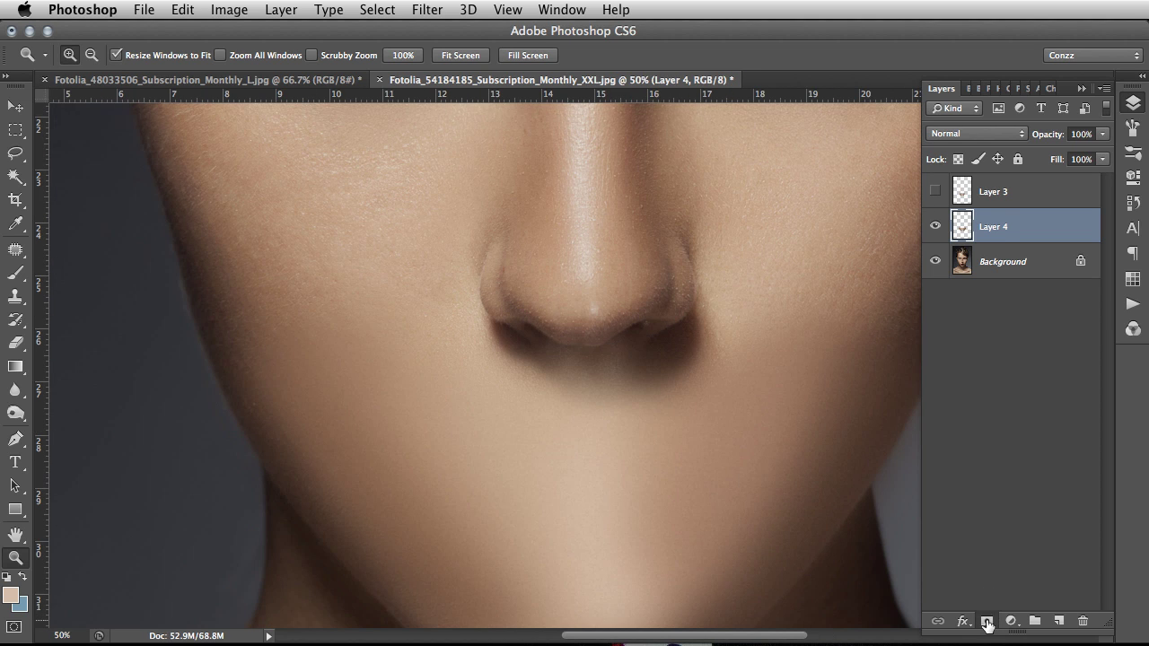
{"action": "left_click", "coordinate": [987, 621]}
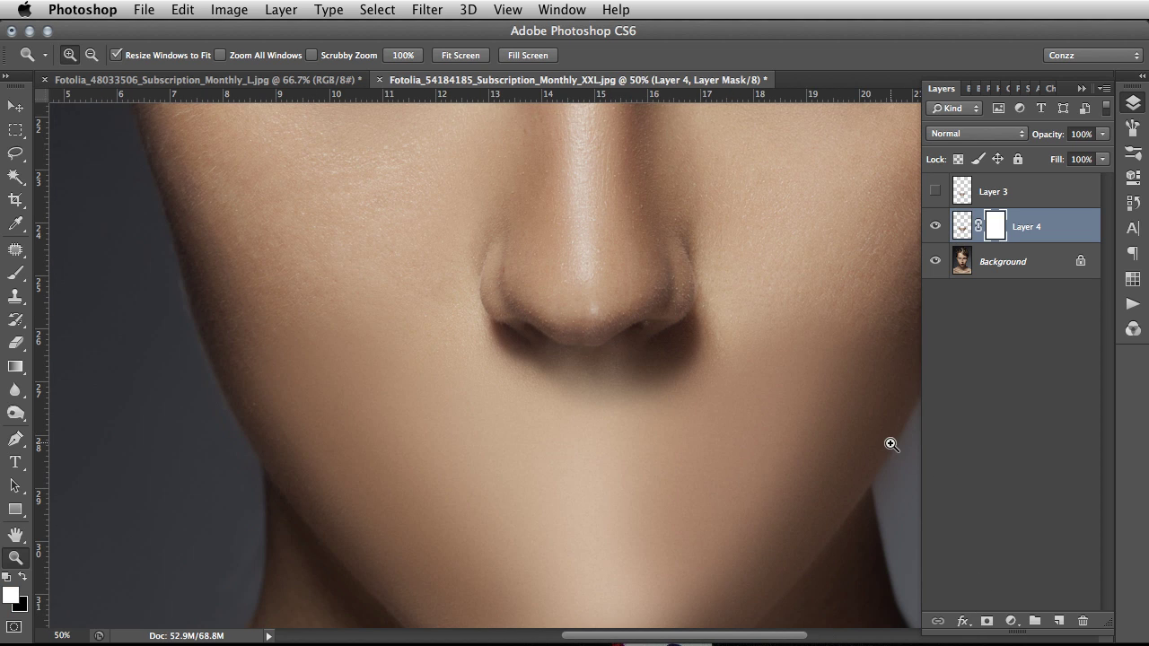
{"action": "key", "text": "super+i"}
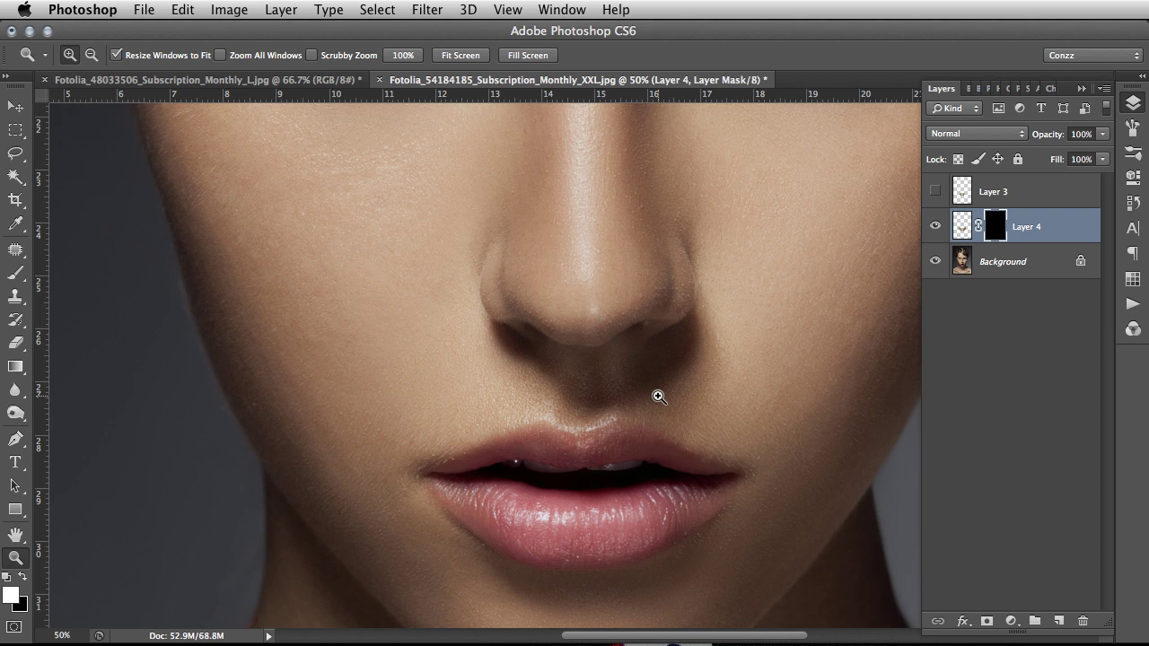
{"action": "left_click_drag", "start_coordinate": [658, 396], "coordinate": [598, 325]}
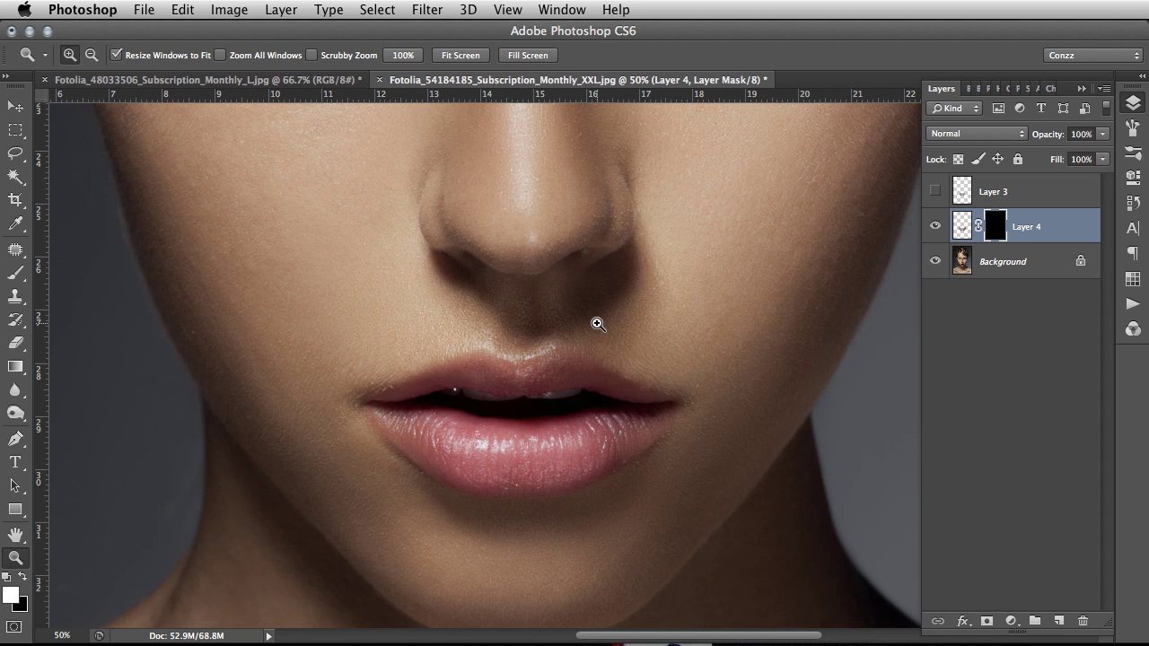
Reveal the painted skin over the mouth and chin by painting white on Layer 4's mask with a soft brush up to about 300 px.
{"action": "key", "text": "b"}
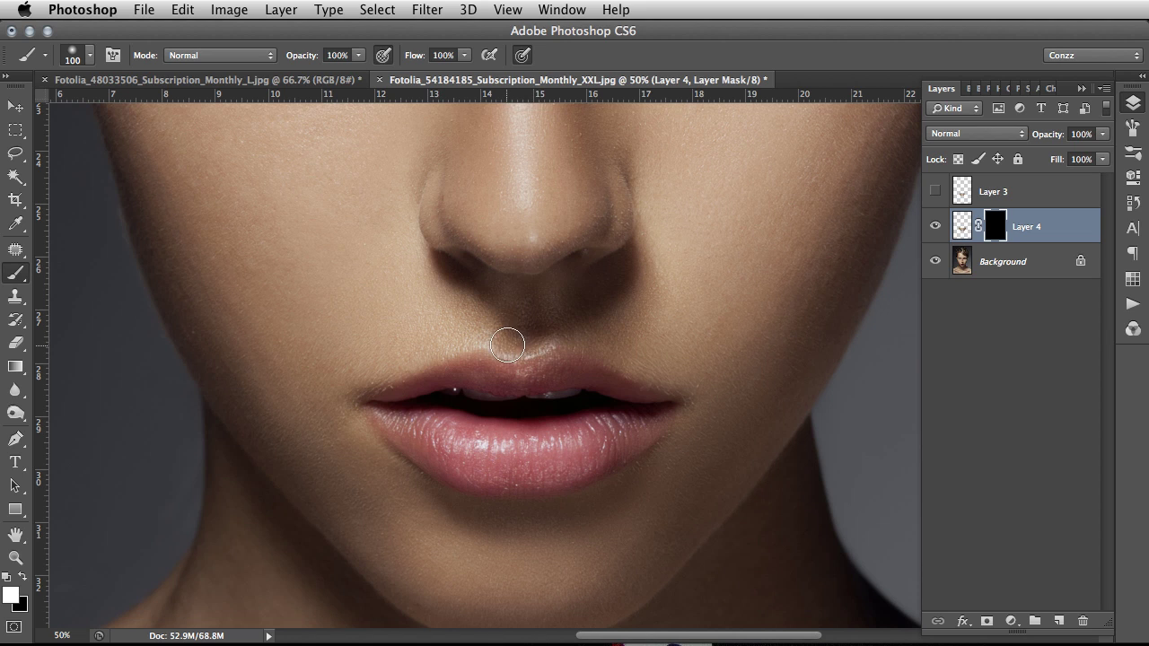
{"action": "key", "text": "bracketright"}
{"action": "key", "text": "bracketright"}
{"action": "key", "text": "bracketright"}
{"action": "key", "text": "bracketright"}
{"action": "key", "text": "bracketright"}
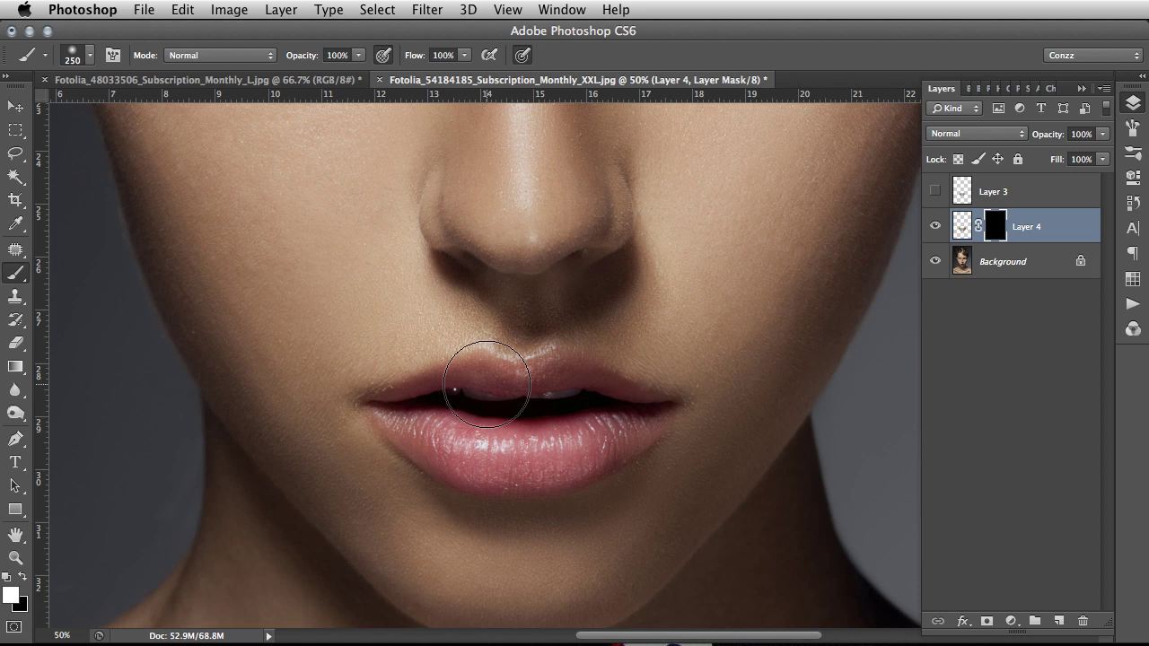
{"action": "key", "text": "bracketright"}
{"action": "key", "text": "bracketleft"}
{"action": "key", "text": "bracketleft"}
{"action": "key", "text": "bracketright"}
{"action": "key", "text": "bracketright"}
{"action": "key", "text": "bracketright"}
{"action": "key", "text": "bracketleft"}
{"action": "key", "text": "bracketleft"}
{"action": "key", "text": "bracketleft"}
{"action": "mouse_move", "coordinate": [490, 411]}
{"action": "left_mouse_down"}
{"action": "mouse_move", "coordinate": [456, 385]}
{"action": "mouse_move", "coordinate": [528, 437]}
{"action": "mouse_move", "coordinate": [457, 373]}
{"action": "mouse_move", "coordinate": [528, 410]}
{"action": "mouse_move", "coordinate": [577, 384]}
{"action": "mouse_move", "coordinate": [532, 397]}
{"action": "mouse_move", "coordinate": [640, 380]}
{"action": "mouse_move", "coordinate": [600, 413]}
{"action": "mouse_move", "coordinate": [672, 386]}
{"action": "mouse_move", "coordinate": [617, 459]}
{"action": "mouse_move", "coordinate": [524, 487]}
{"action": "mouse_move", "coordinate": [546, 475]}
{"action": "mouse_move", "coordinate": [571, 476]}
{"action": "mouse_move", "coordinate": [570, 487]}
{"action": "mouse_move", "coordinate": [509, 496]}
{"action": "mouse_move", "coordinate": [546, 519]}
{"action": "mouse_move", "coordinate": [581, 486]}
{"action": "mouse_move", "coordinate": [544, 530]}
{"action": "mouse_move", "coordinate": [425, 473]}
{"action": "mouse_move", "coordinate": [476, 502]}
{"action": "mouse_move", "coordinate": [374, 419]}
{"action": "mouse_move", "coordinate": [336, 351]}
{"action": "left_mouse_up"}
{"action": "key", "text": "bracketright"}
{"action": "key", "text": "bracketright"}
{"action": "key", "text": "bracketleft"}
{"action": "key", "text": "bracketleft"}
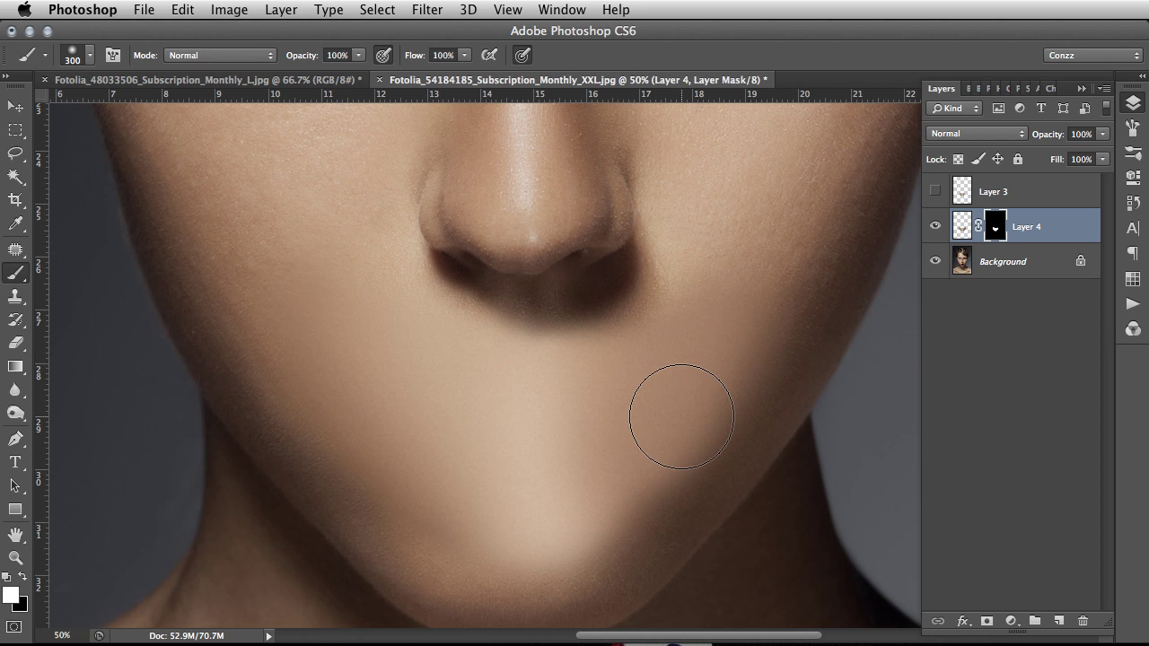
Blend the skin patch's outer edges into the face by painting black on Layer 4's mask with an 800 px soft brush.
{"action": "key", "text": "x"}
{"action": "key", "text": "bracketright"}
{"action": "key", "text": "bracketright"}
{"action": "key", "text": "bracketright"}
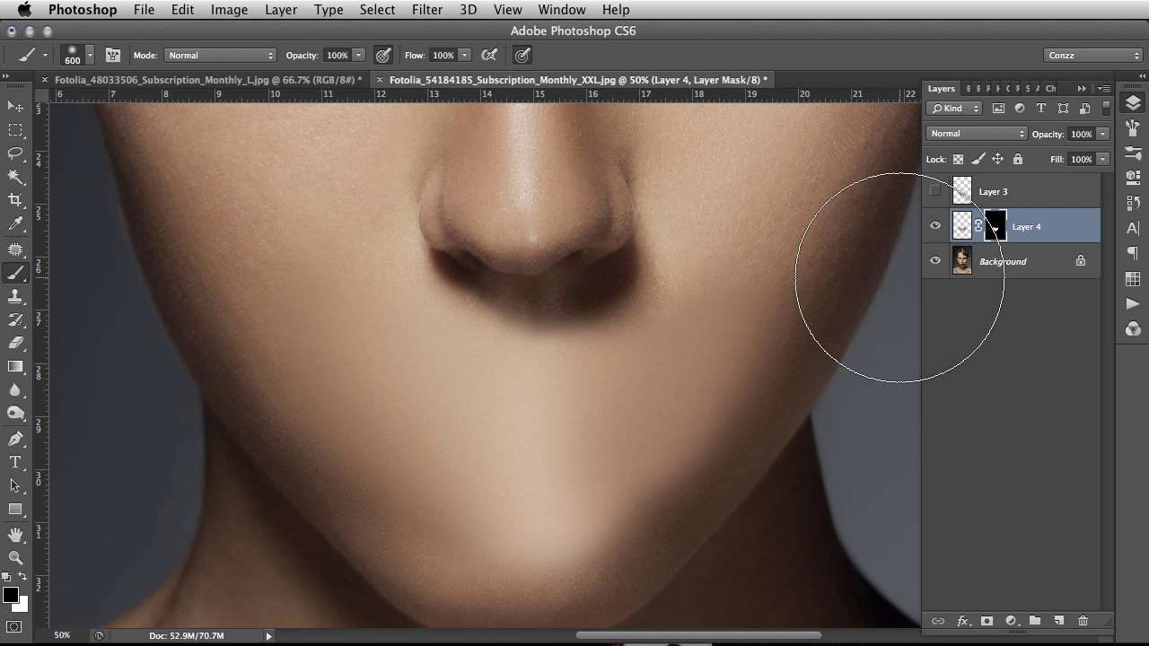
{"action": "key", "text": "super+minus"}
{"action": "key", "text": "bracketright"}
{"action": "key", "text": "bracketright"}
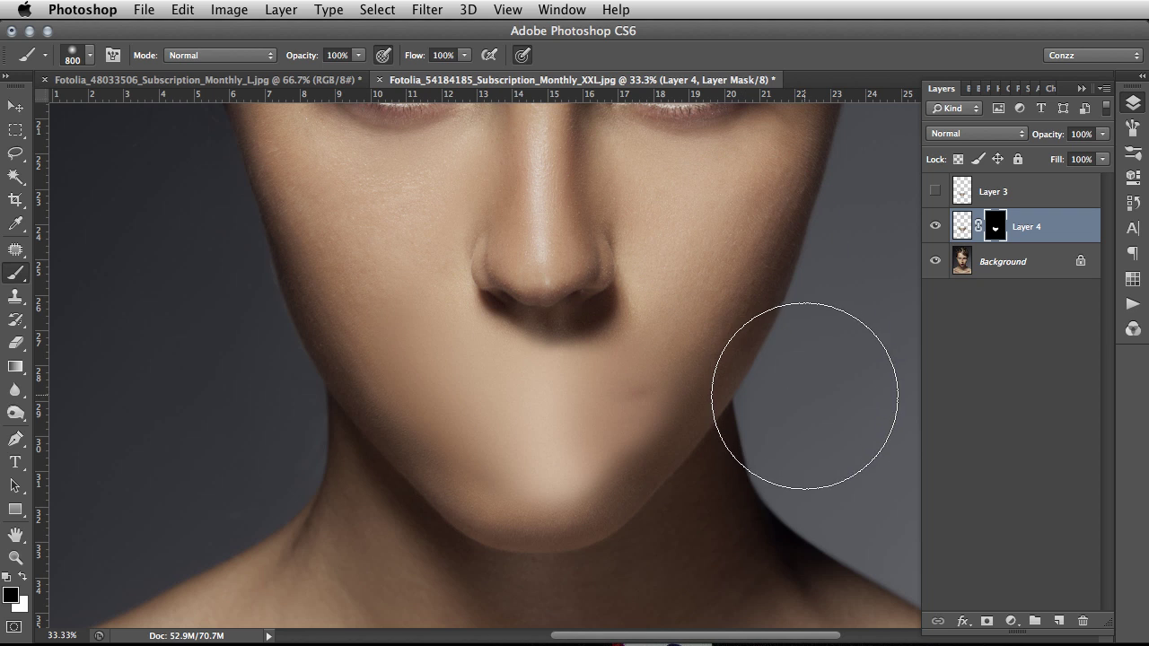
Cover the leftover mouth corner on the shaded cheek by painting white on Layer 4's mask with a smaller brush.
{"action": "key", "text": "bracketleft"}
{"action": "key", "text": "bracketleft"}
{"action": "key", "text": "bracketleft"}
{"action": "key", "text": "bracketleft"}
{"action": "key", "text": "x"}
{"action": "key", "text": "bracketleft"}
{"action": "key", "text": "bracketleft"}
{"action": "key", "text": "bracketleft"}
{"action": "key", "text": "bracketleft"}
{"action": "key", "text": "bracketleft"}
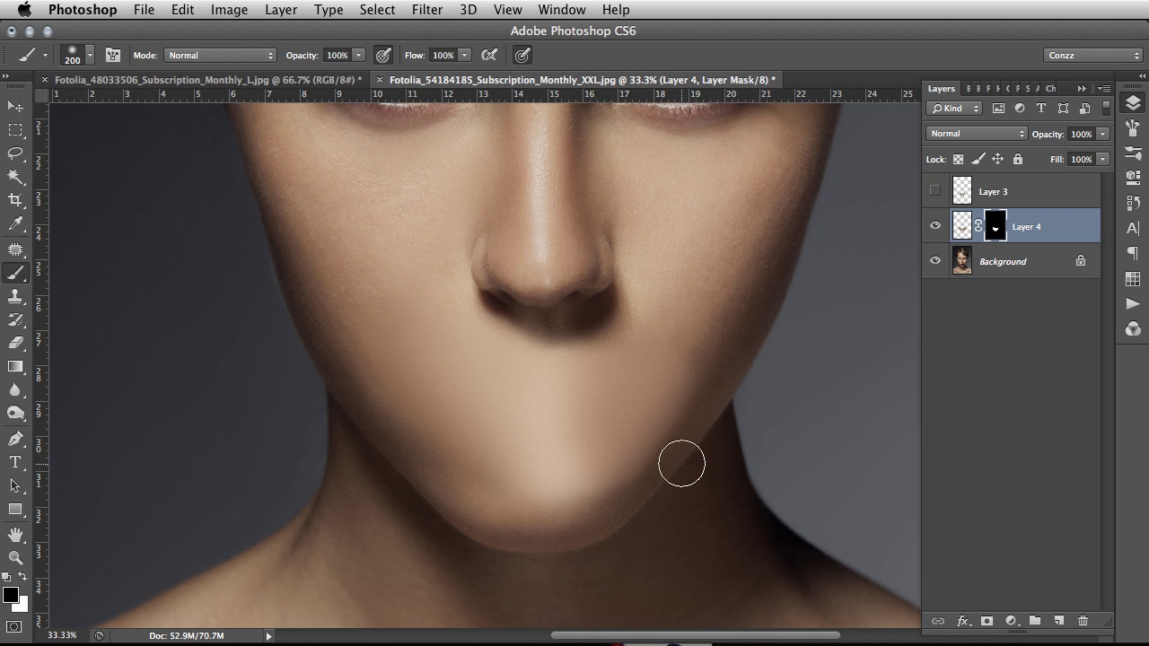
Soften the patch's transition on the shaded side of the jaw by painting black on the mask with an 800 px brush.
{"action": "key", "text": "bracketright"}
{"action": "key", "text": "bracketright"}
{"action": "key", "text": "bracketright"}
{"action": "key", "text": "bracketright"}
{"action": "key", "text": "bracketright"}
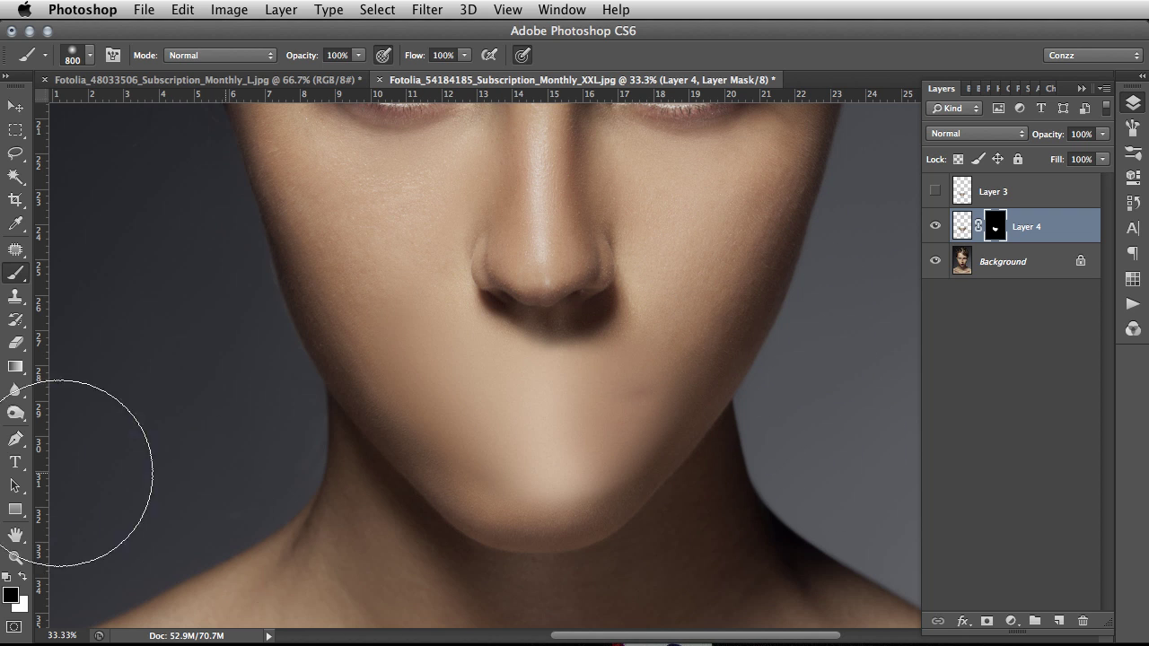
Hide the mouth corner again by painting white on Layer 4's mask with the brush reduced to 250 px.
{"action": "key", "text": "x"}
{"action": "key", "text": "bracketleft"}
{"action": "key", "text": "bracketleft"}
{"action": "key", "text": "bracketleft"}
{"action": "key", "text": "bracketleft"}
{"action": "key", "text": "bracketleft"}
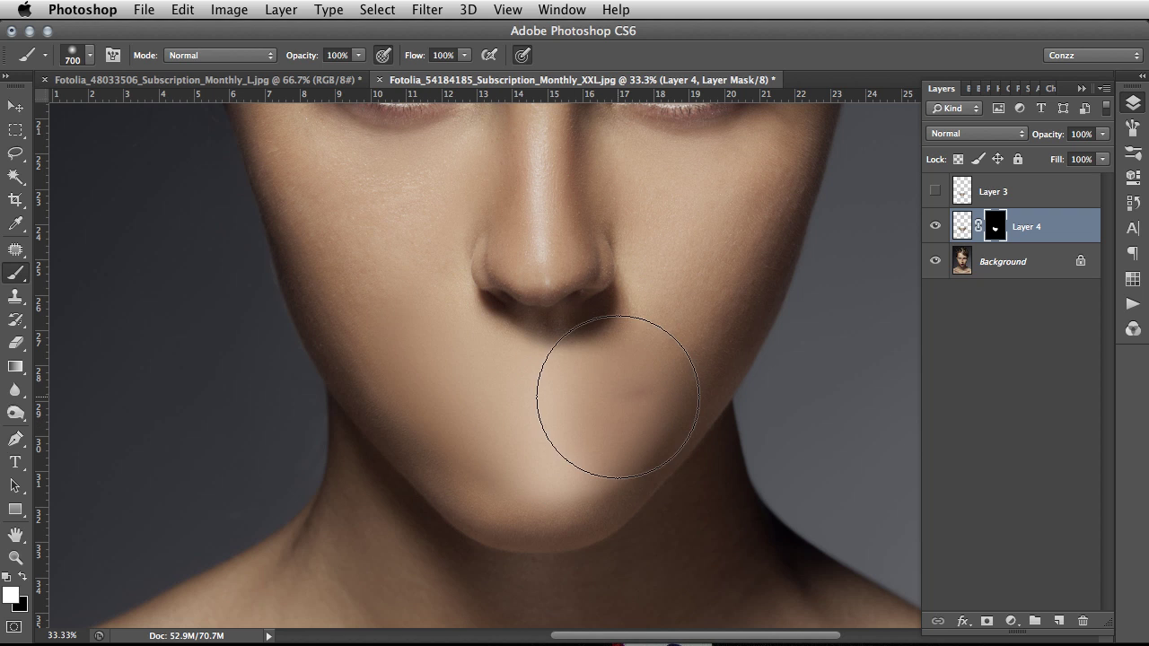
{"action": "key", "text": "bracketleft"}
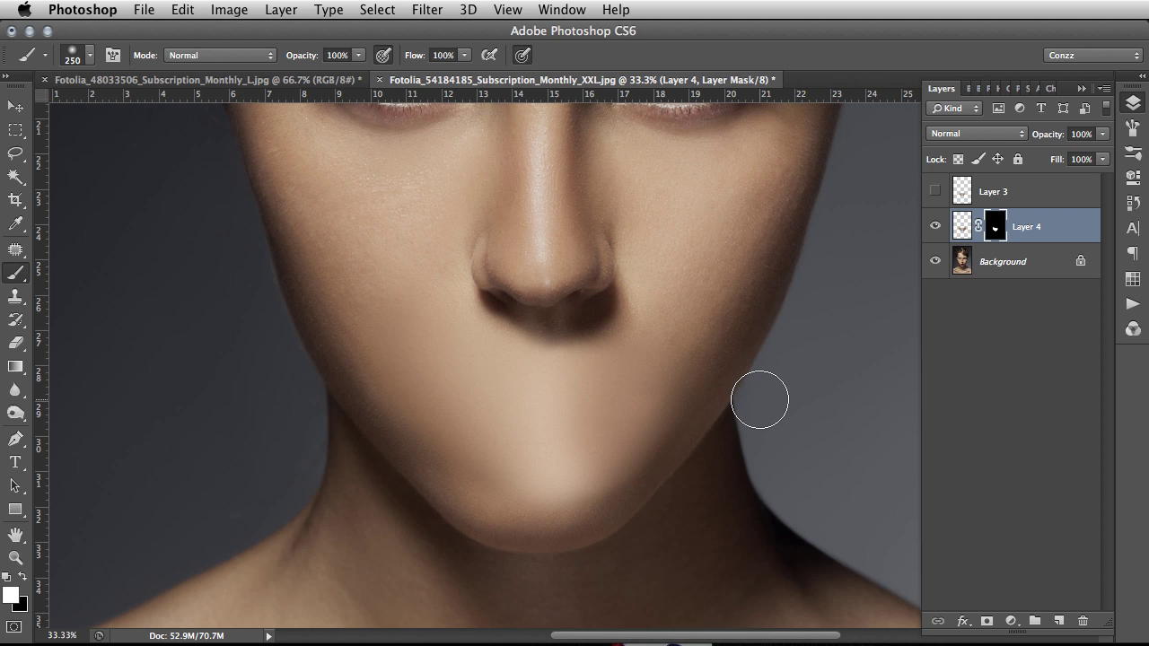
Examine the blended skin in the full portrait and closer around the nose and chin.
{"action": "key", "text": "super+minus"}
{"action": "key", "text": "super+minus"}
{"action": "key", "text": "super+minus"}
{"action": "key", "text": "super+minus"}
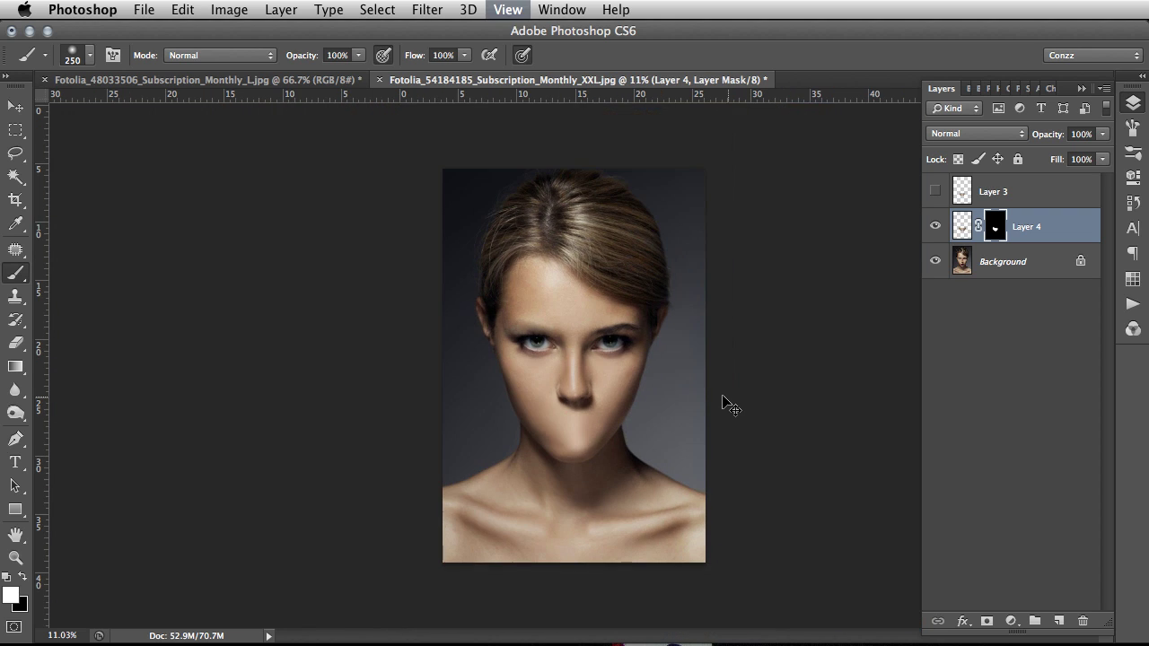
{"action": "key", "text": "super+plus"}
{"action": "key", "text": "super+plus"}
{"action": "key", "text": "super+plus"}
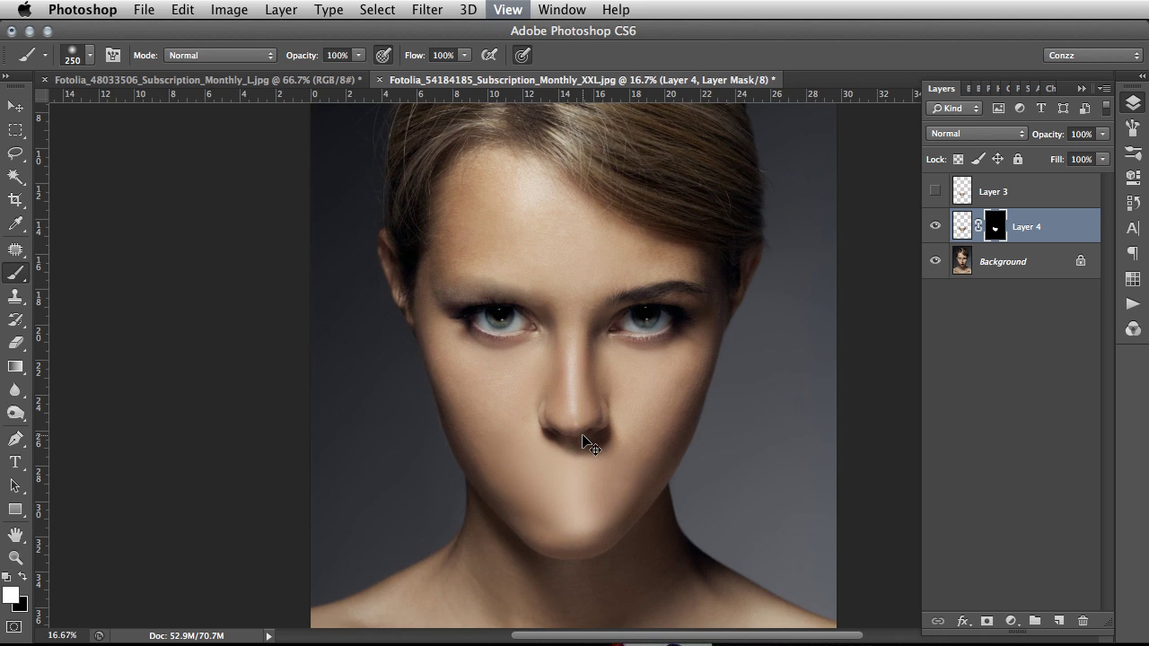
{"action": "key", "text": "super+plus"}
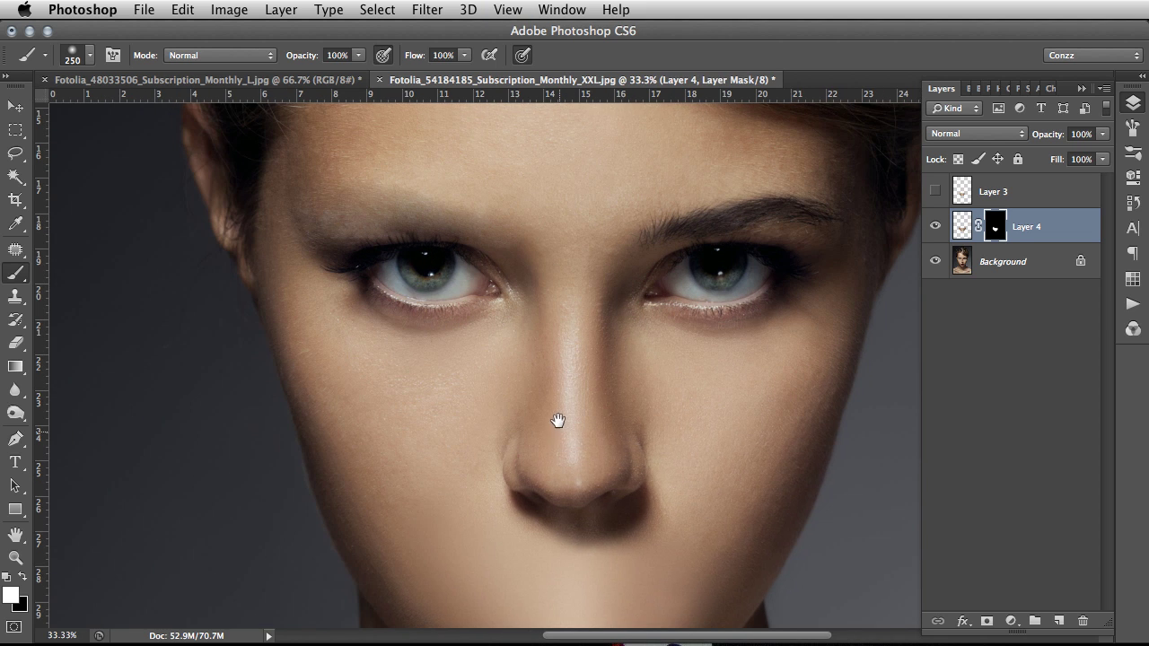
{"action": "left_click_drag", "start_coordinate": [558, 430], "coordinate": [560, 244]}
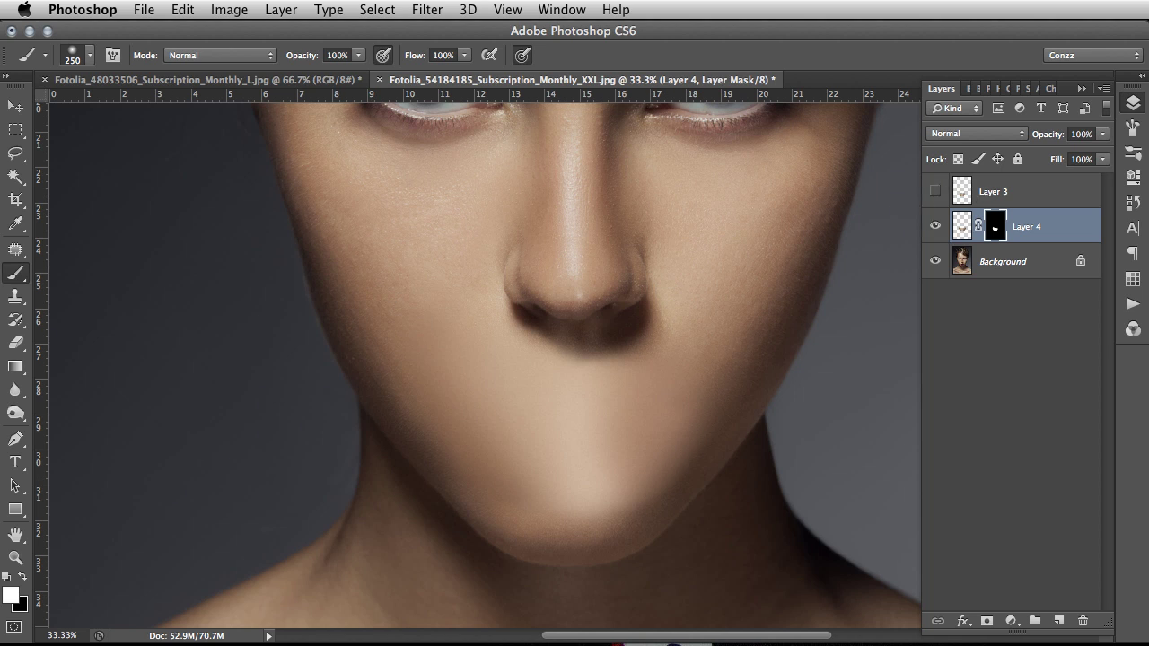
Sharpen the grain of Layer 4's image with Unsharp Mask at 160% amount, 1.3 pixels radius and threshold 0, judging it at 100% zoom.
{"action": "left_click", "coordinate": [961, 225]}
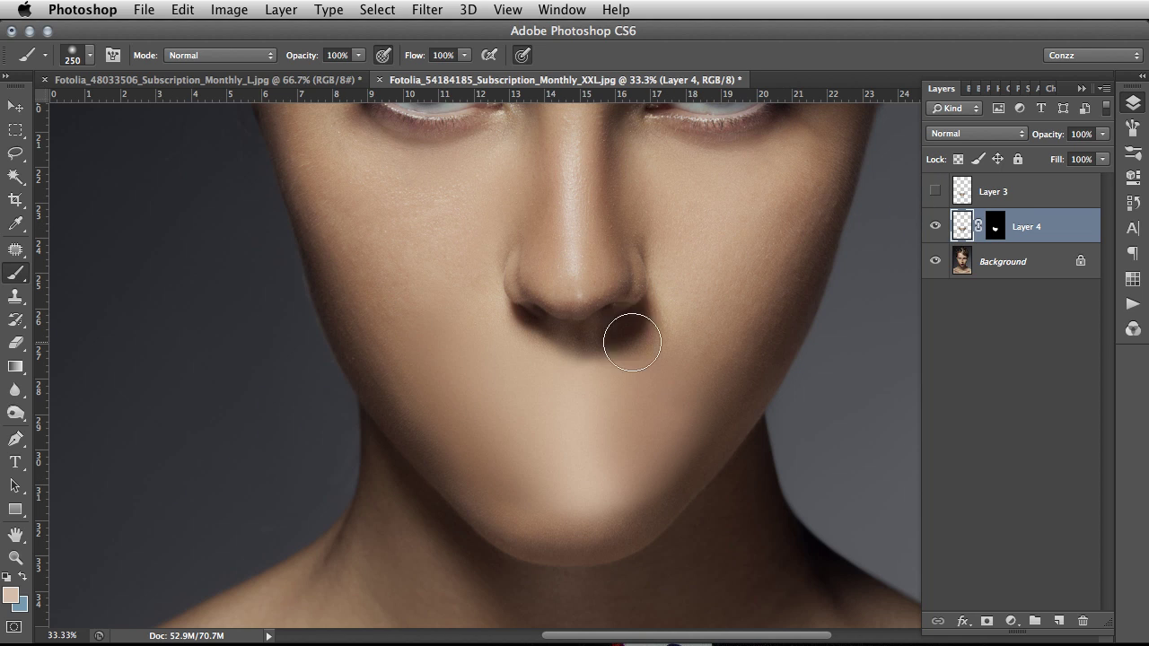
{"action": "left_click", "coordinate": [16, 558]}
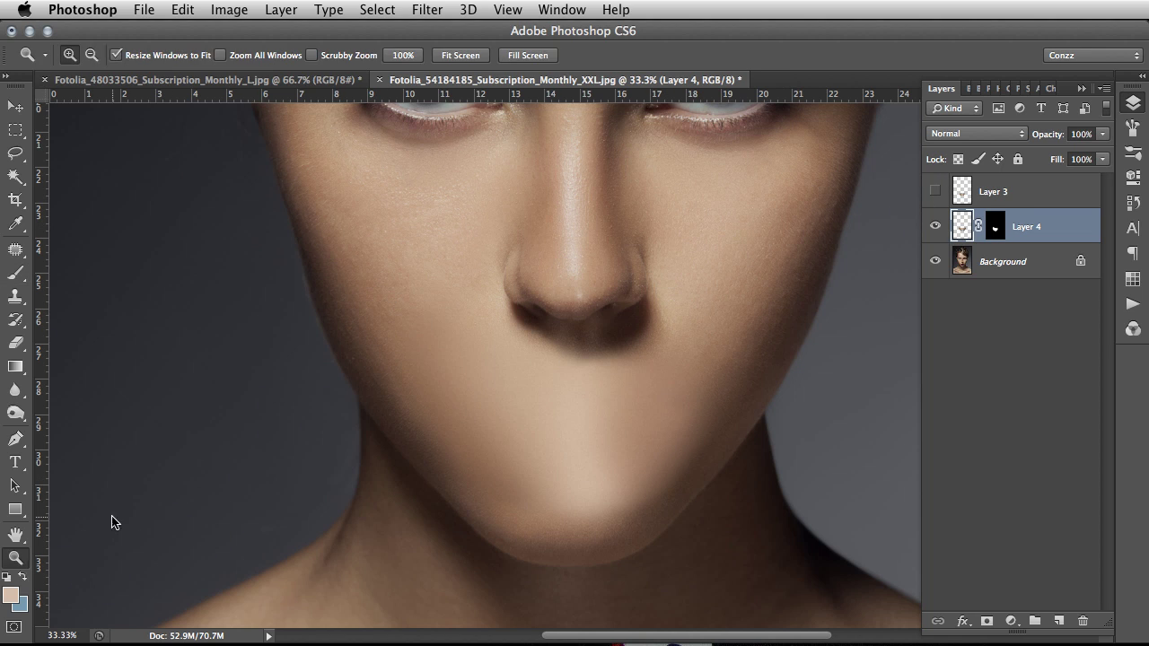
{"action": "left_click", "coordinate": [597, 415]}
{"action": "left_click", "coordinate": [584, 398]}
{"action": "left_click", "coordinate": [573, 393]}
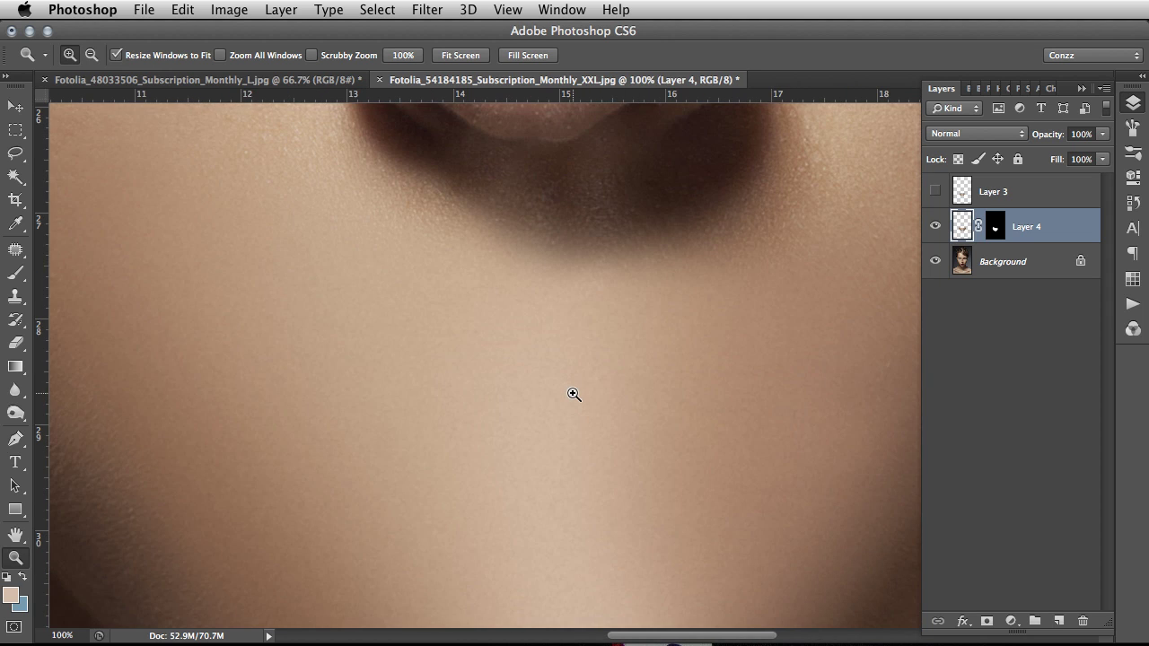
{"action": "left_click_drag", "start_coordinate": [572, 401], "coordinate": [549, 241]}
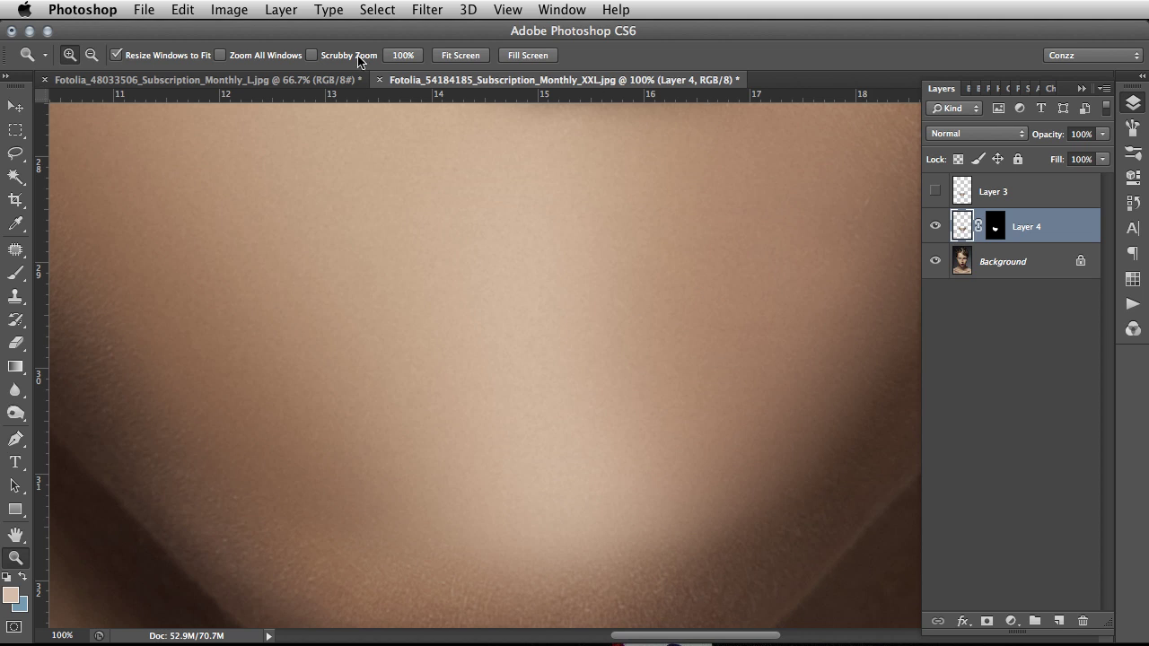
{"action": "left_click", "coordinate": [428, 9]}
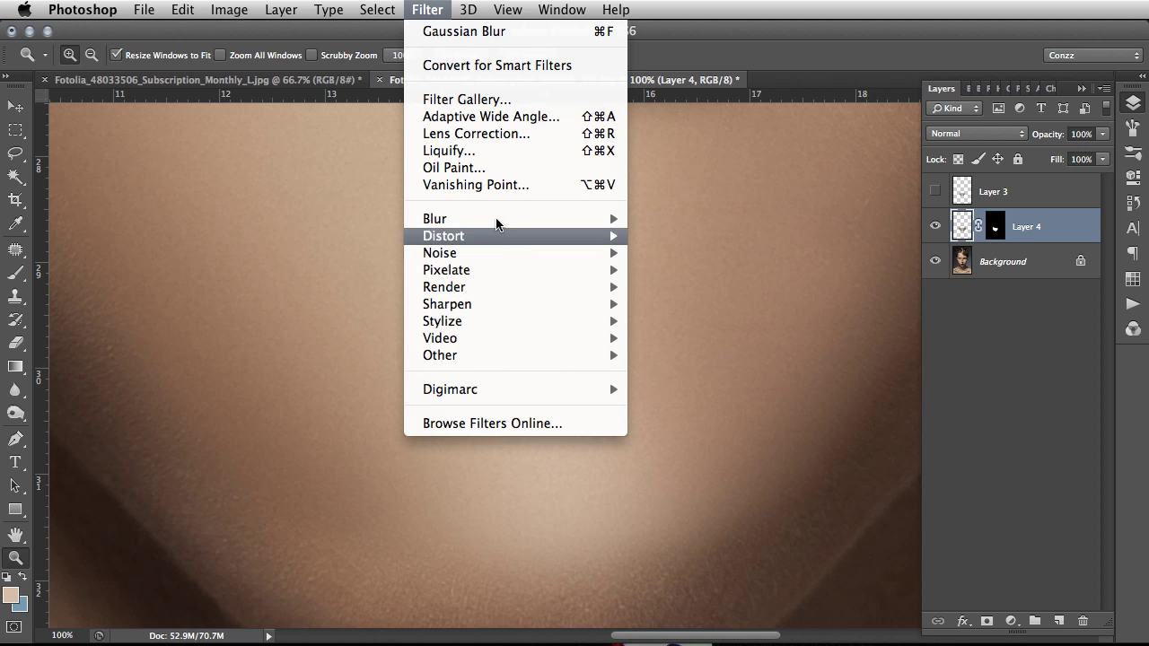
{"action": "mouse_move", "coordinate": [541, 303]}
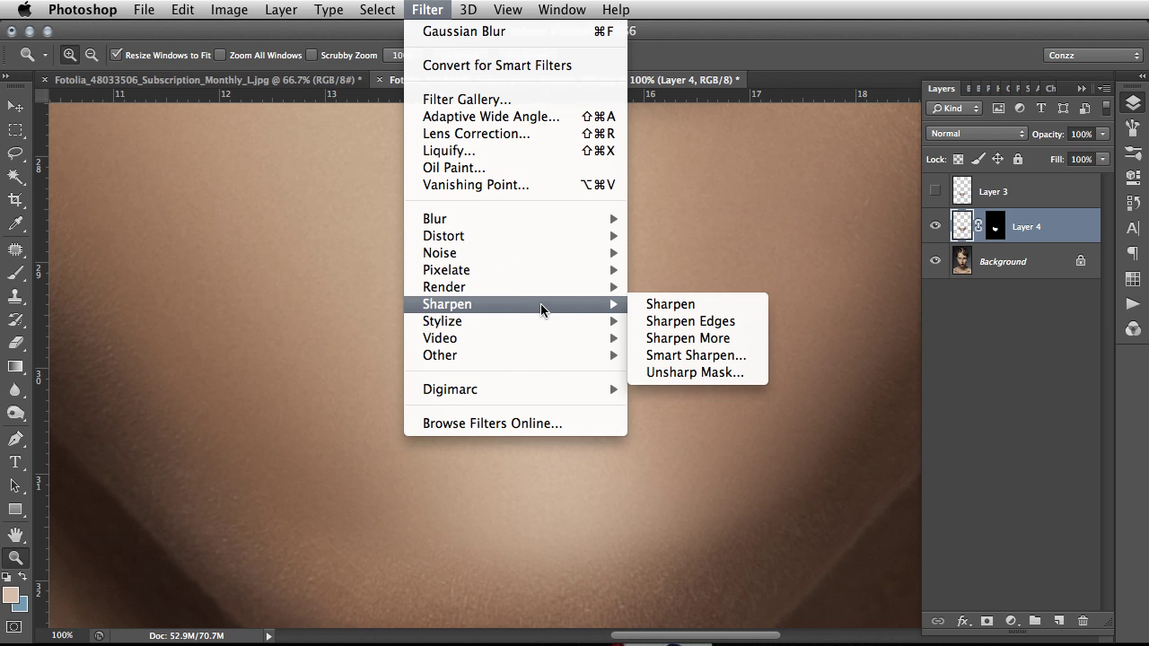
{"action": "left_click", "coordinate": [694, 373]}
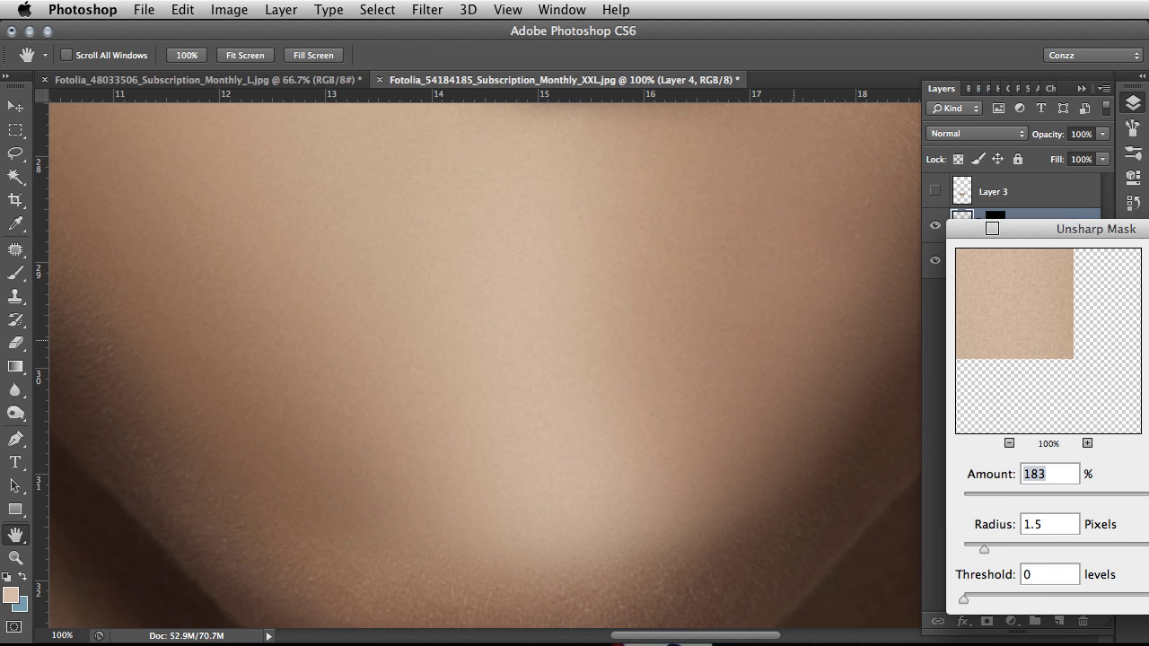
{"action": "left_click_drag", "start_coordinate": [986, 230], "coordinate": [775, 163]}
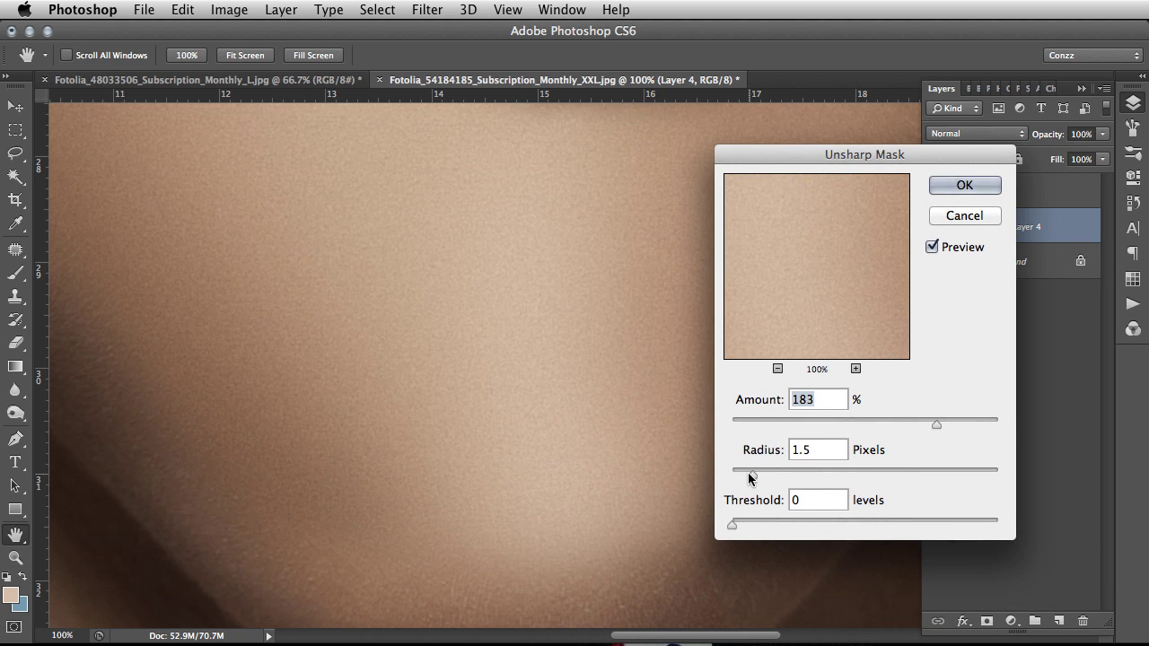
{"action": "left_click_drag", "start_coordinate": [753, 472], "coordinate": [749, 474]}
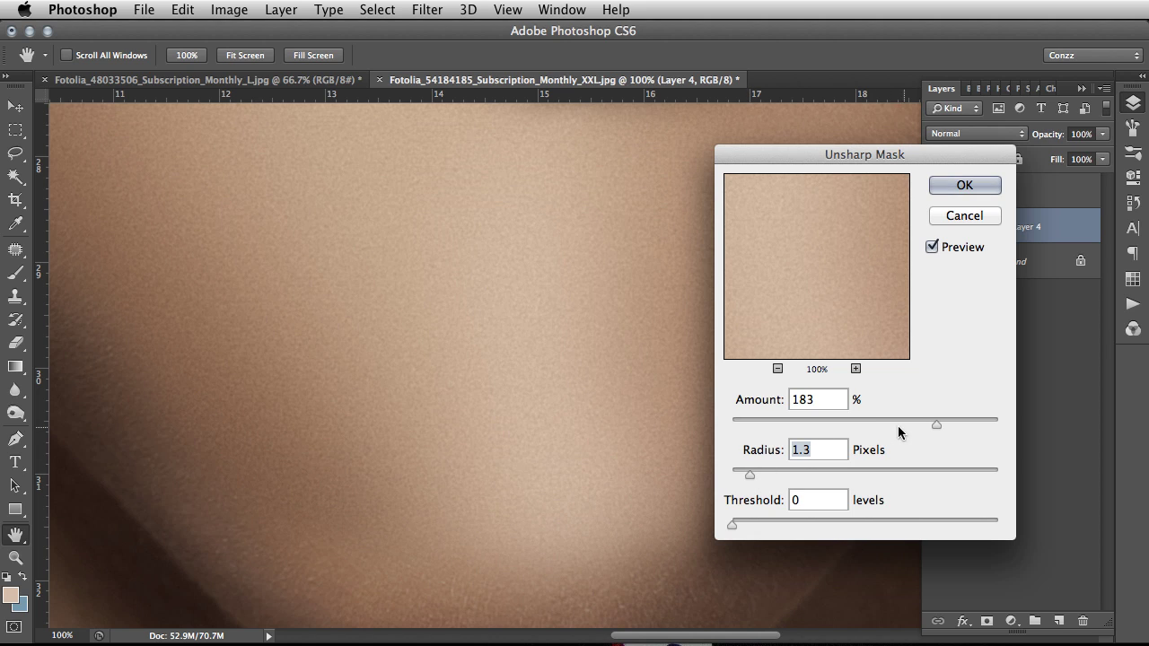
{"action": "left_click_drag", "start_coordinate": [915, 421], "coordinate": [918, 421]}
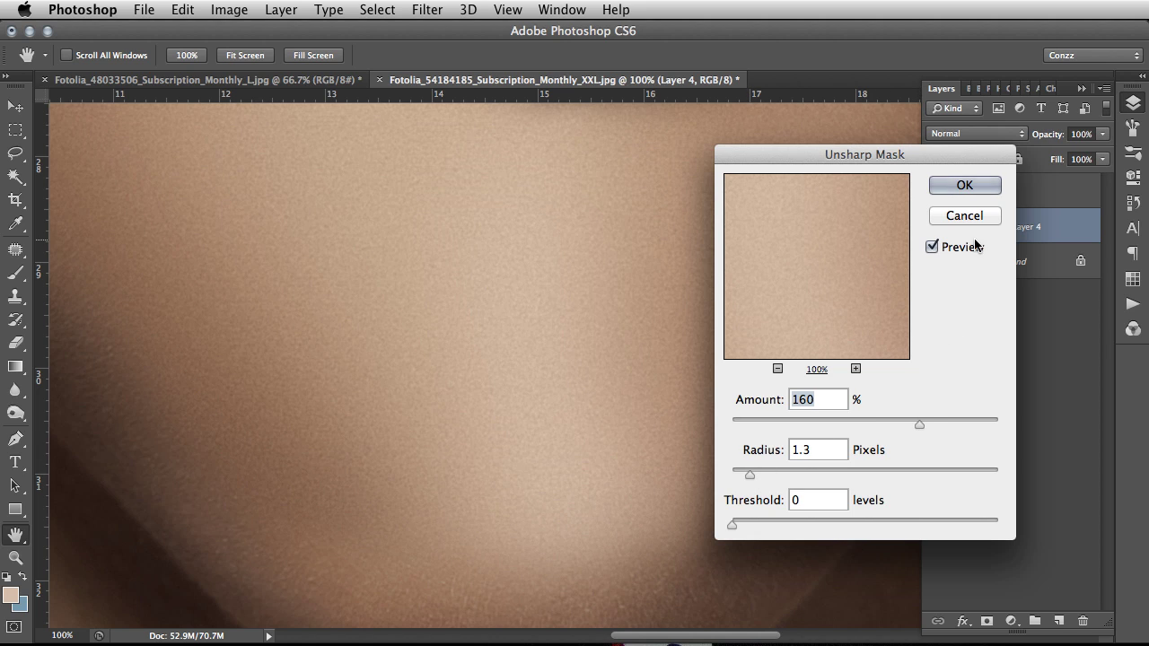
{"action": "left_click", "coordinate": [903, 419]}
{"action": "left_click", "coordinate": [964, 186]}
Inspect the sharpened skin texture beneath the nose at high magnification and in the full portrait.
{"action": "key", "text": "z"}
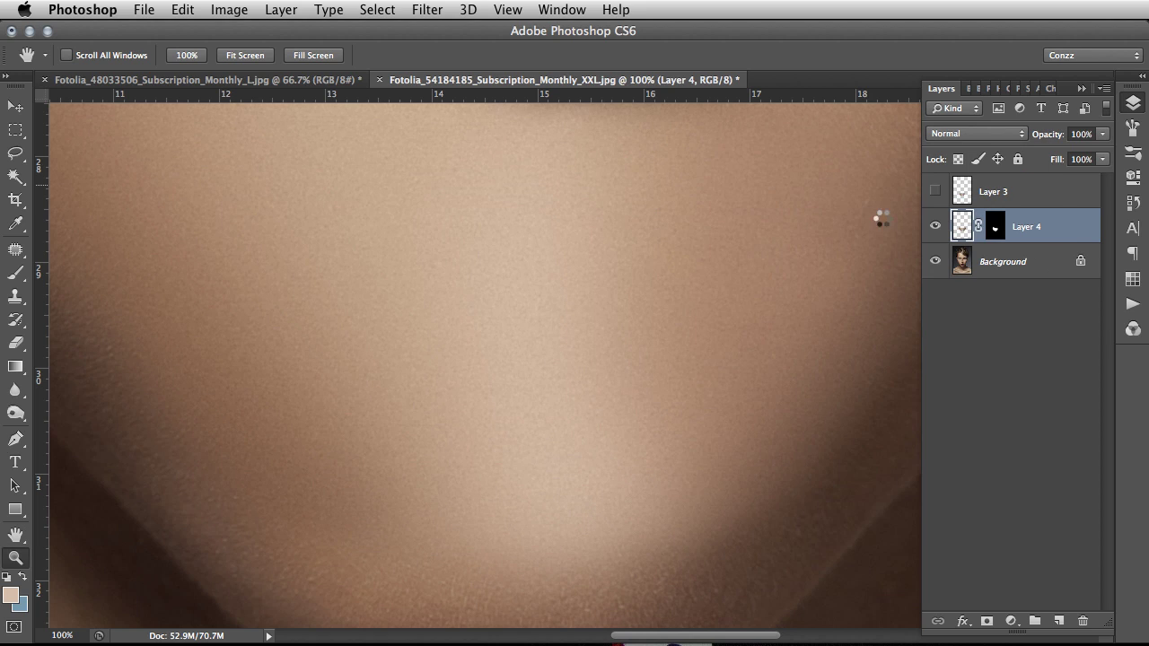
{"action": "right_click", "coordinate": [579, 254]}
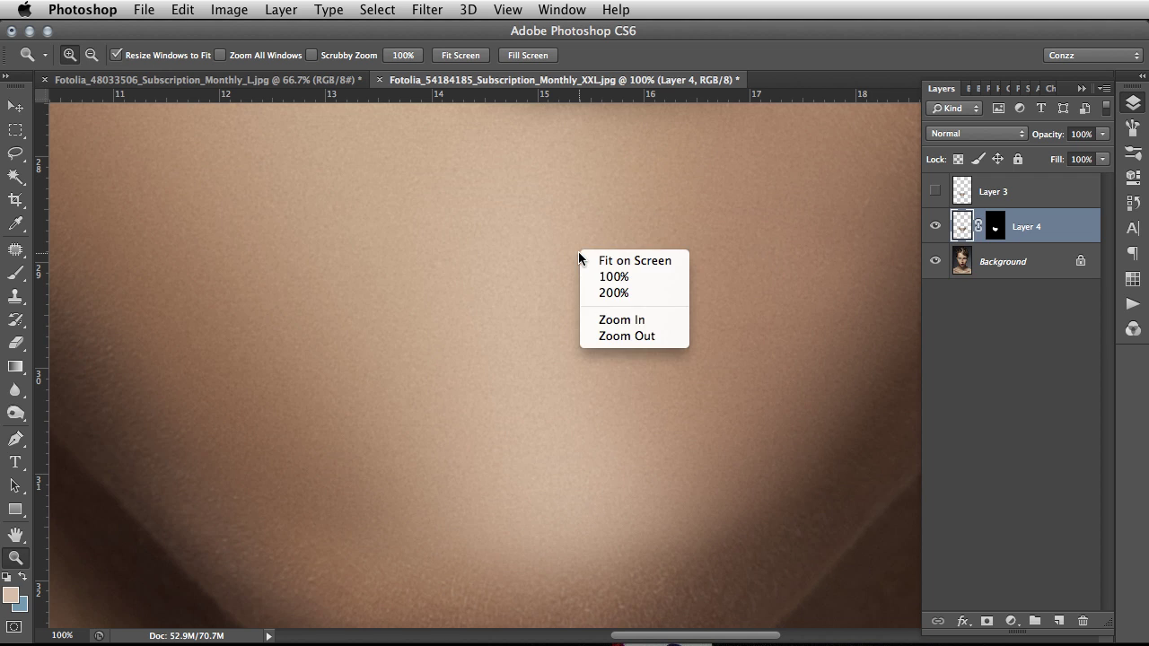
{"action": "left_click", "coordinate": [599, 261]}
{"action": "left_click", "coordinate": [582, 427]}
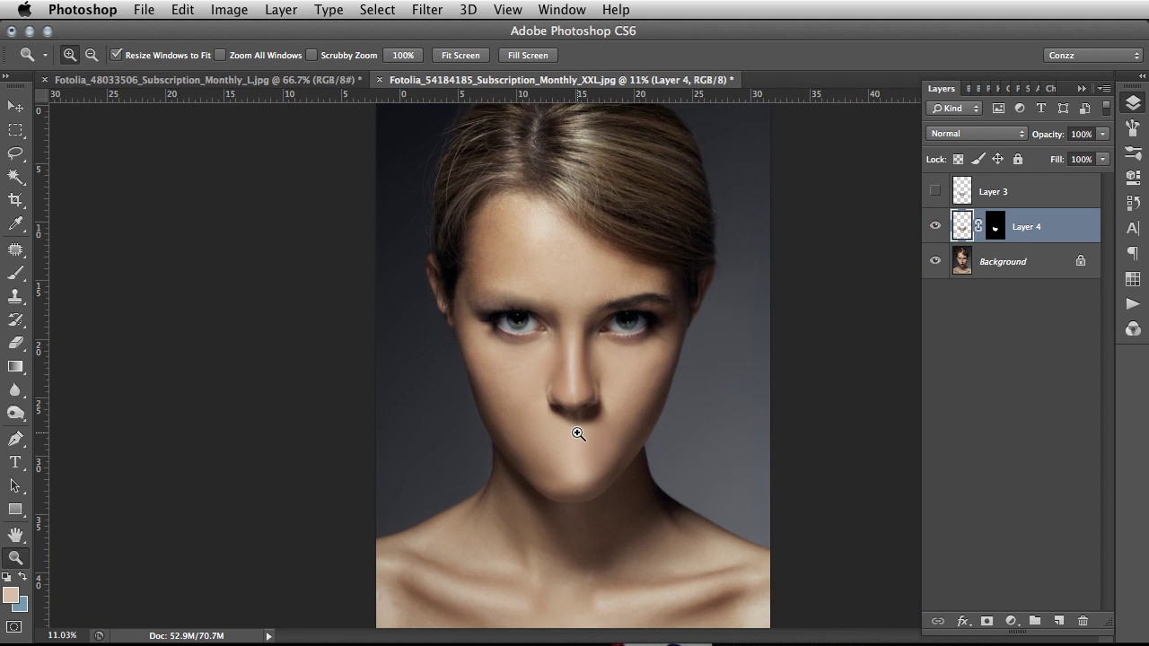
{"action": "left_click", "coordinate": [580, 431]}
{"action": "left_click", "coordinate": [578, 434]}
{"action": "left_click", "coordinate": [575, 432]}
{"action": "left_click", "coordinate": [573, 430]}
{"action": "left_click", "coordinate": [574, 411]}
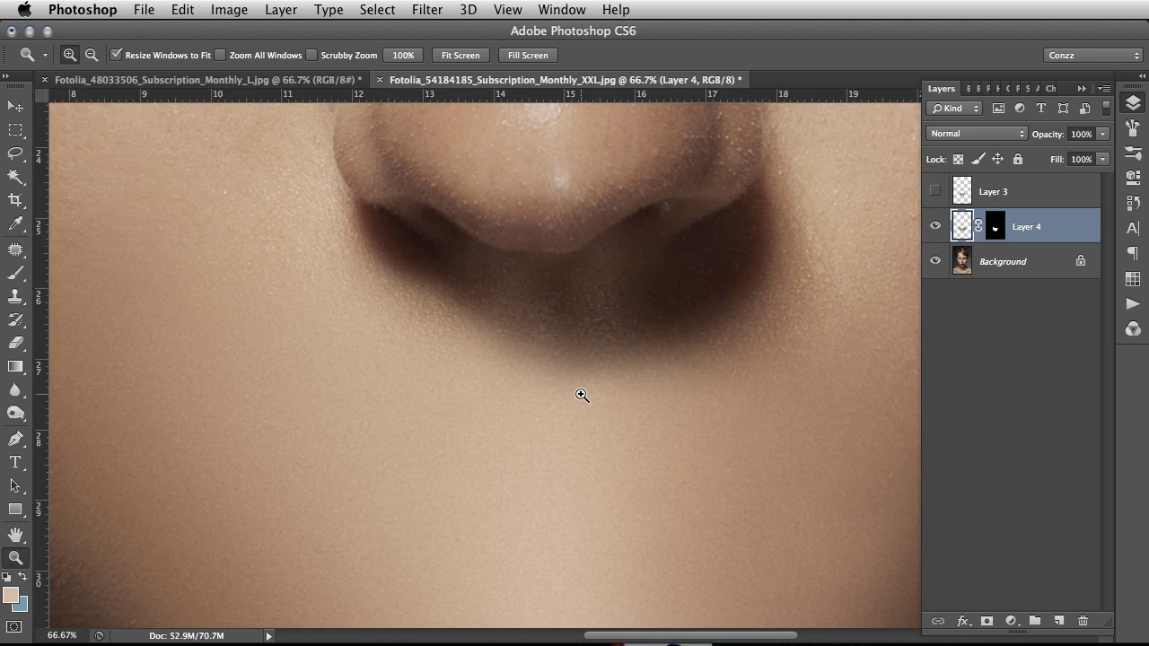
{"action": "left_click", "coordinate": [580, 392]}
{"action": "left_click", "coordinate": [580, 393]}
{"action": "right_click", "coordinate": [604, 391]}
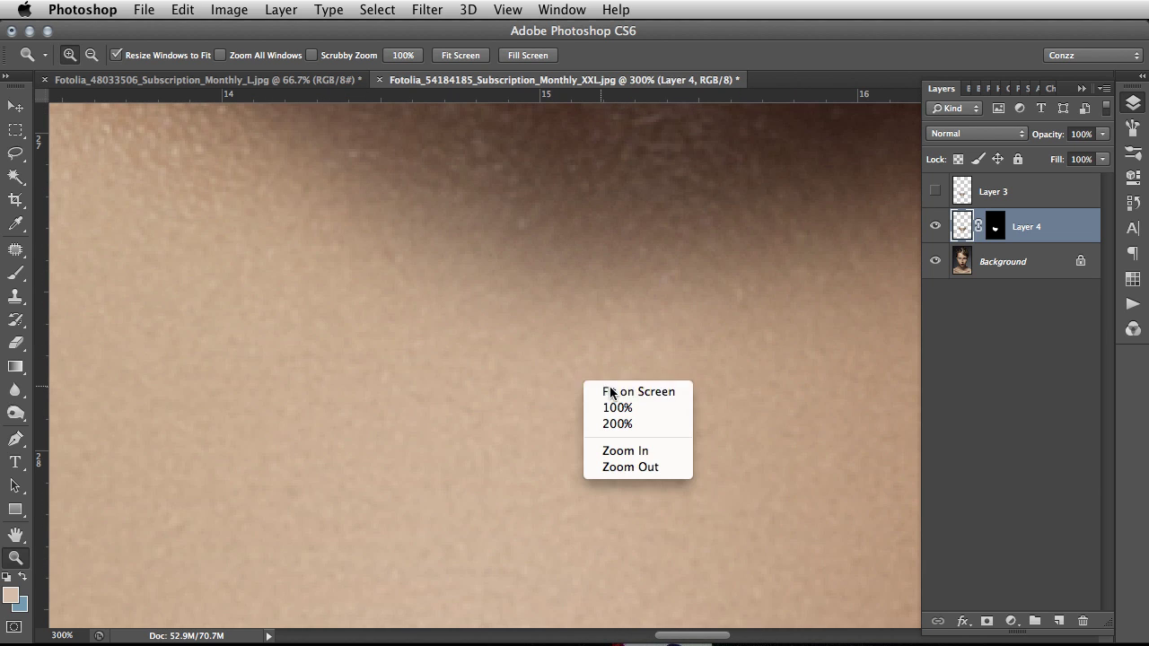
{"action": "left_click", "coordinate": [609, 389]}
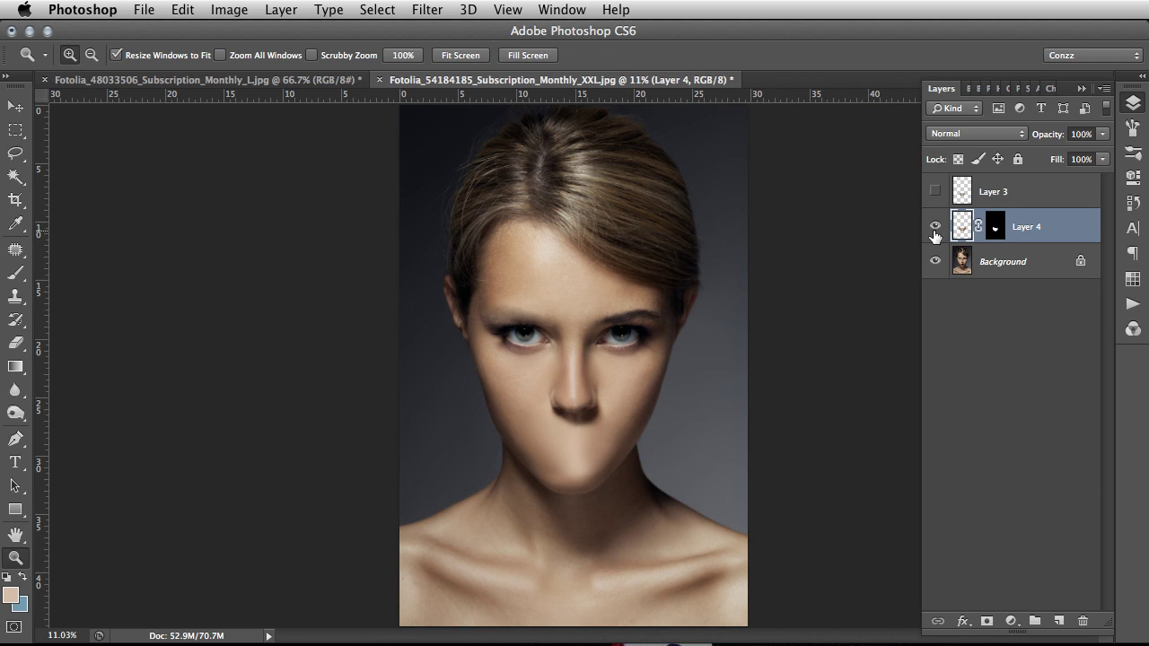
Compare the two mouth removals up close by showing Layer 3 instead of Layer 4 and switching back to Layer 4.
{"action": "left_click", "coordinate": [935, 228]}
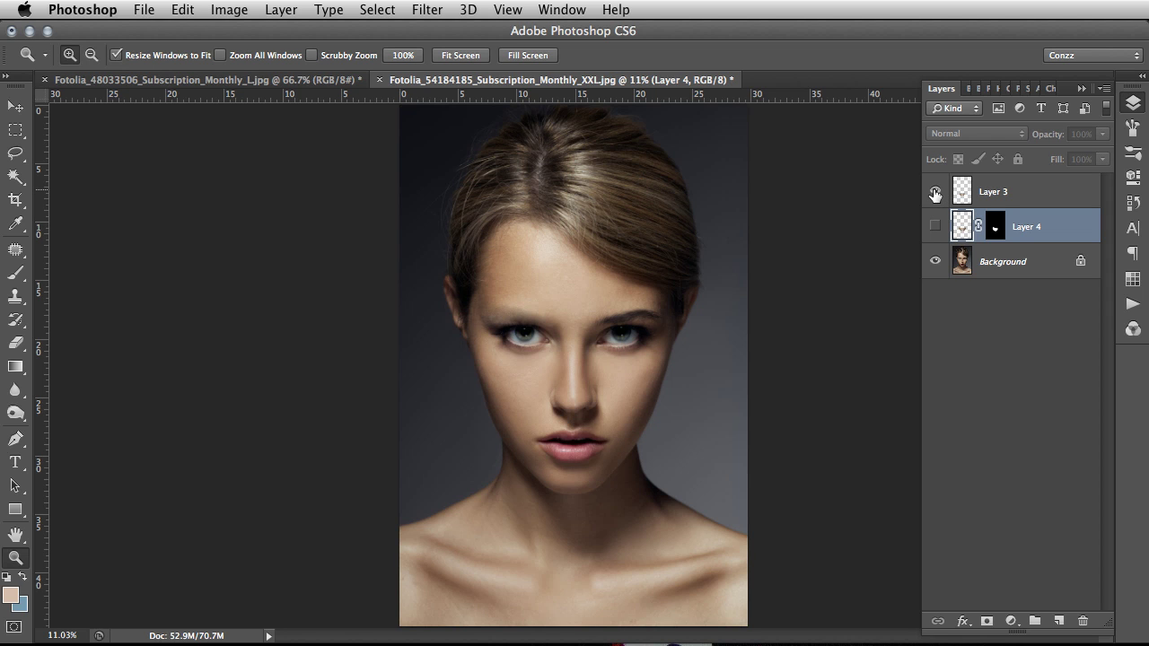
{"action": "left_click", "coordinate": [936, 194]}
{"action": "left_click", "coordinate": [560, 441]}
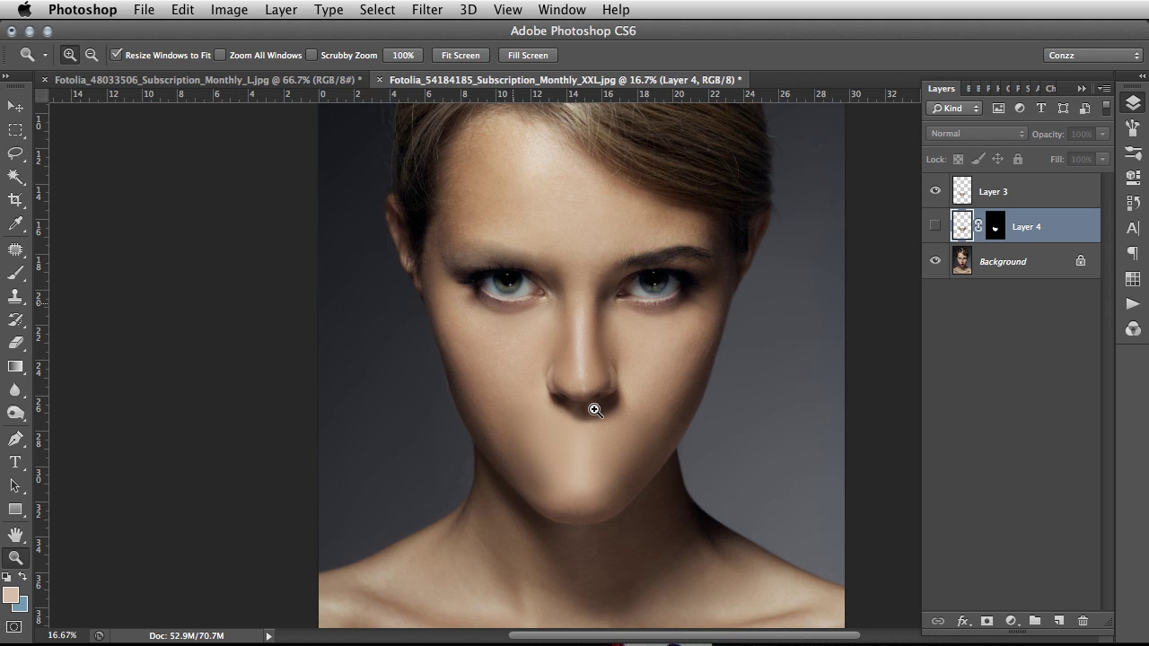
{"action": "left_click", "coordinate": [594, 410]}
{"action": "left_click", "coordinate": [595, 410]}
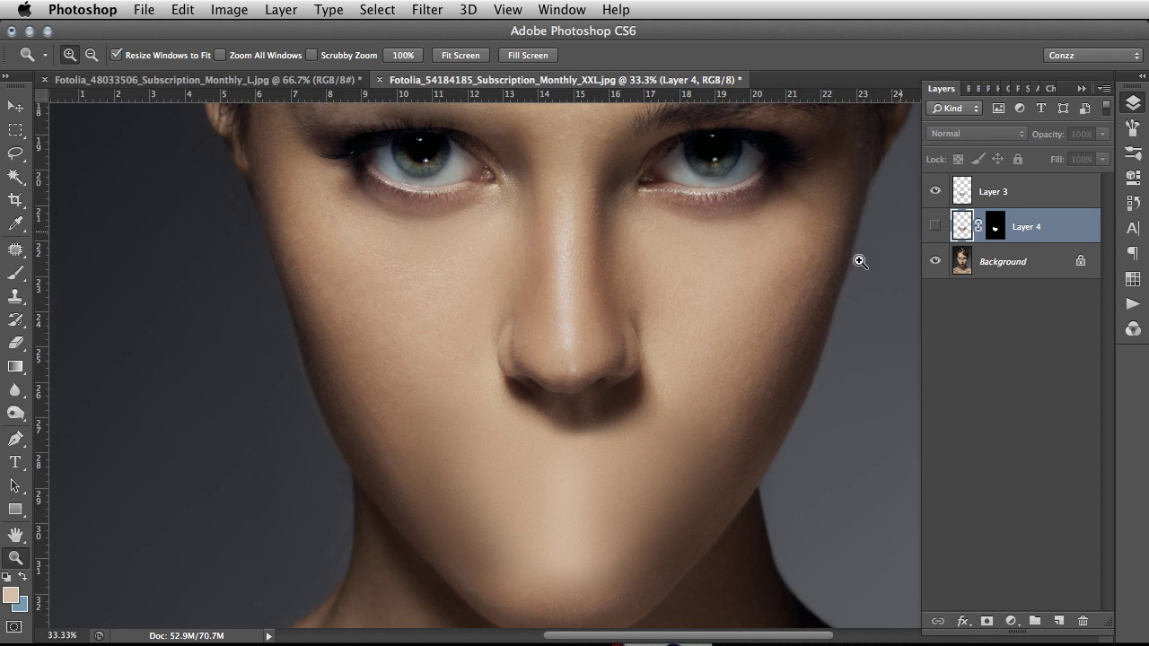
{"action": "left_click", "coordinate": [936, 192]}
{"action": "left_click", "coordinate": [936, 226]}
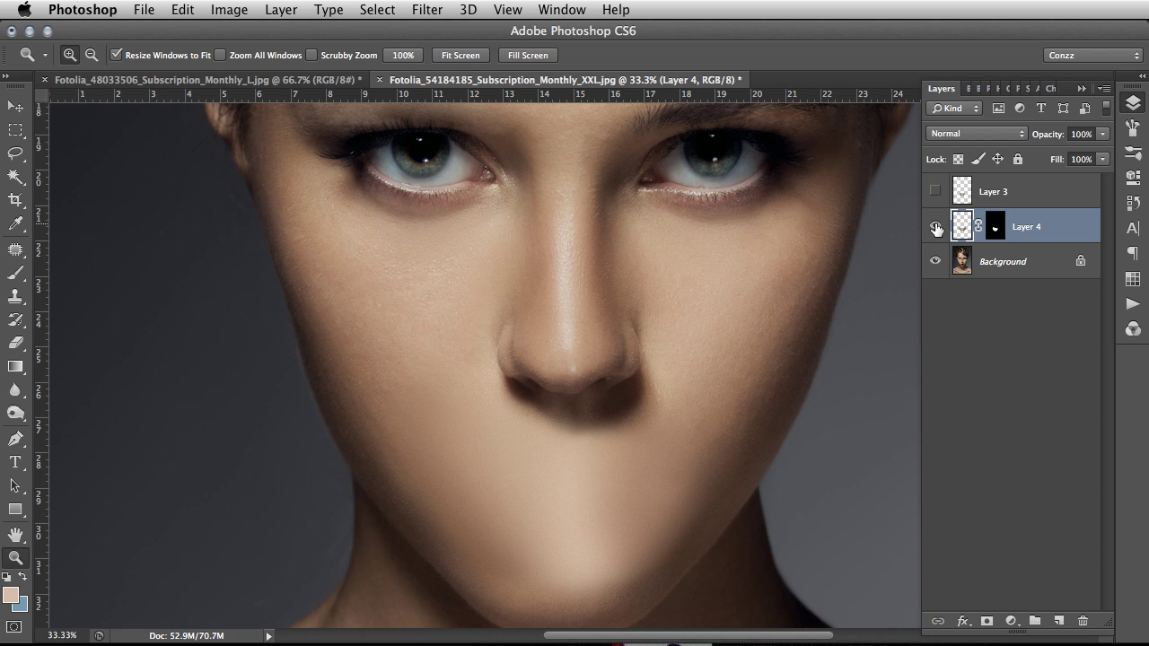
Fit the whole portrait in view and swap visibility from Layer 4 to Layer 3 for an overall comparison.
{"action": "left_click_drag", "start_coordinate": [595, 446], "coordinate": [596, 351]}
{"action": "right_click", "coordinate": [596, 260]}
{"action": "key", "text": "Escape"}
{"action": "key", "text": "super+0"}
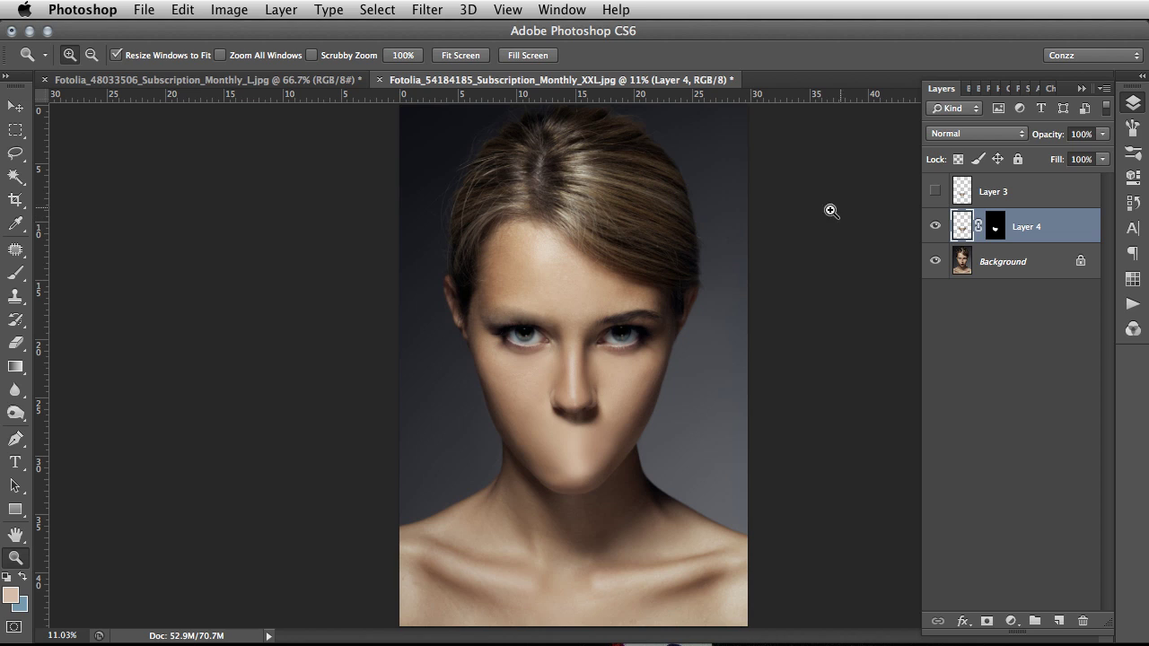
{"action": "left_click", "coordinate": [935, 226]}
{"action": "left_click", "coordinate": [936, 192]}
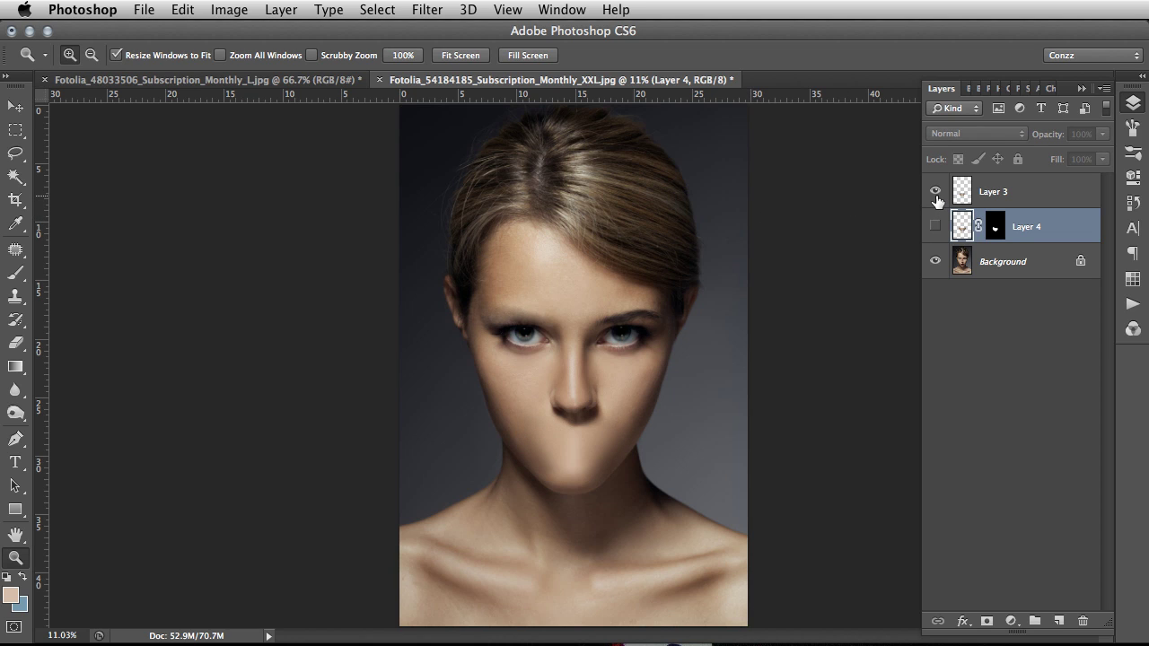
Show Layer 4 instead of Layer 3 and examine its mouth removal in a closer view of the face.
{"action": "left_click", "coordinate": [935, 192]}
{"action": "left_click", "coordinate": [936, 227]}
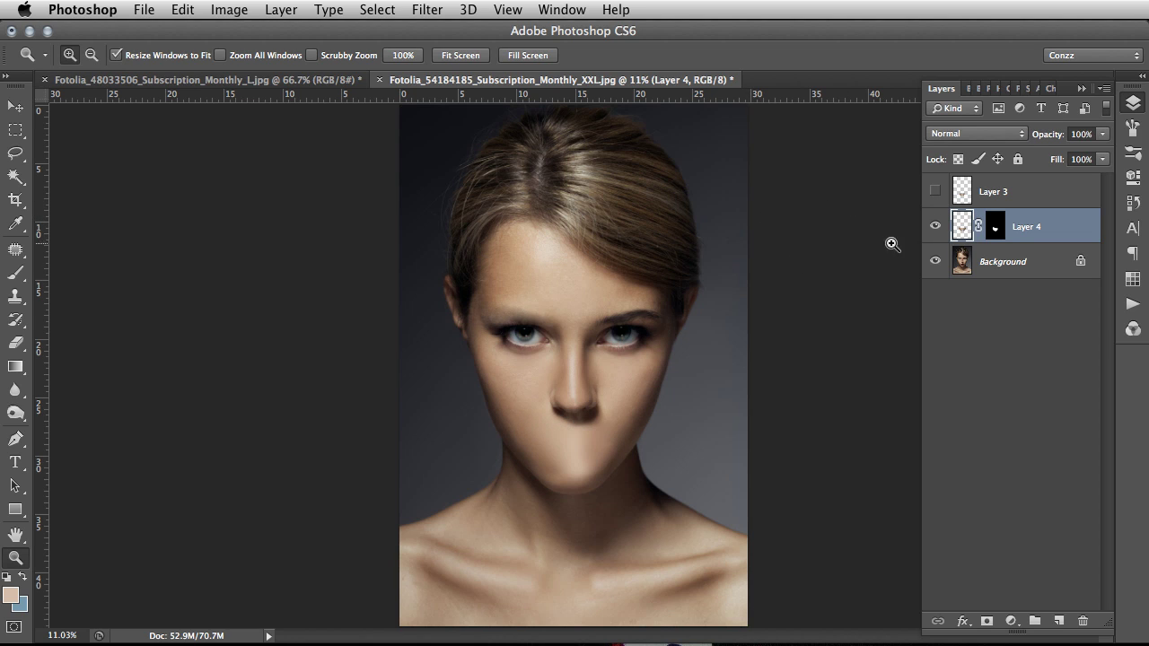
{"action": "right_click", "coordinate": [564, 293]}
{"action": "left_click", "coordinate": [592, 378]}
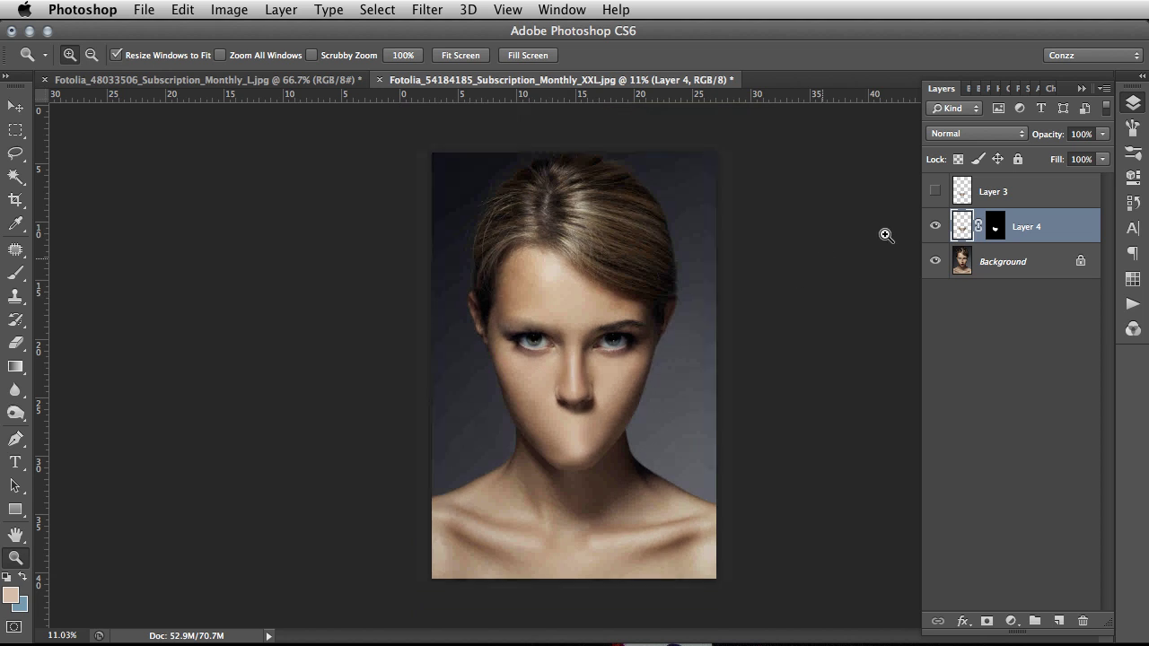
{"action": "left_click", "coordinate": [582, 380]}
{"action": "left_click", "coordinate": [582, 380]}
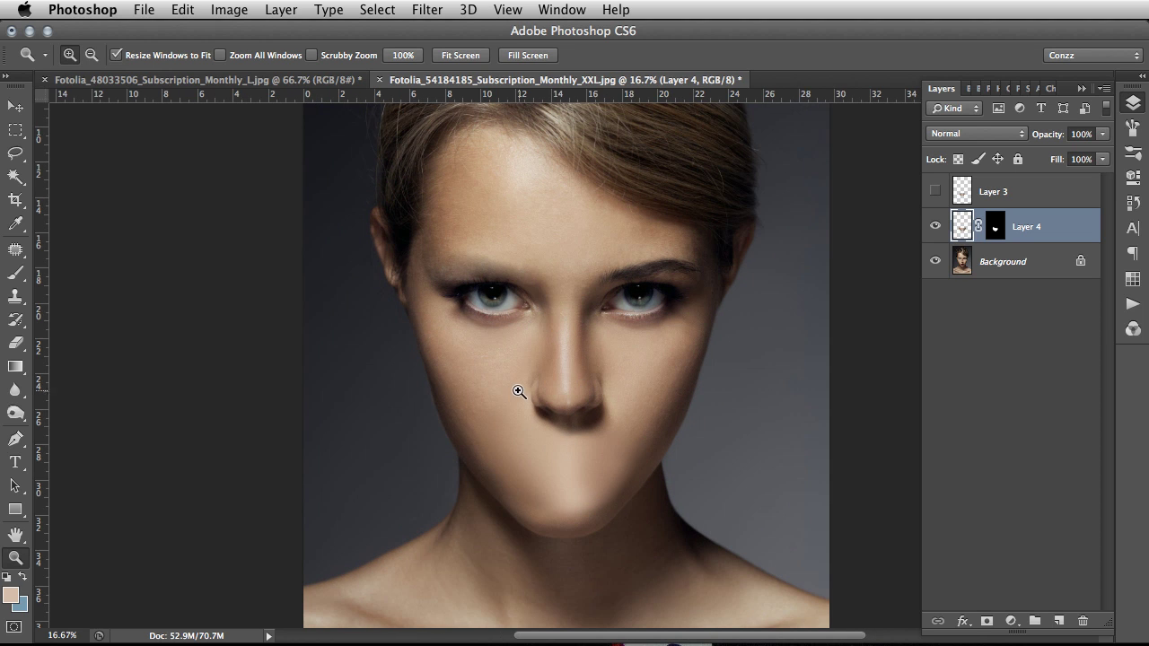
Hide both mouth-removal layers, leaving only the Background visible, and bring the forehead and eyebrows into view.
{"action": "left_click", "coordinate": [935, 226]}
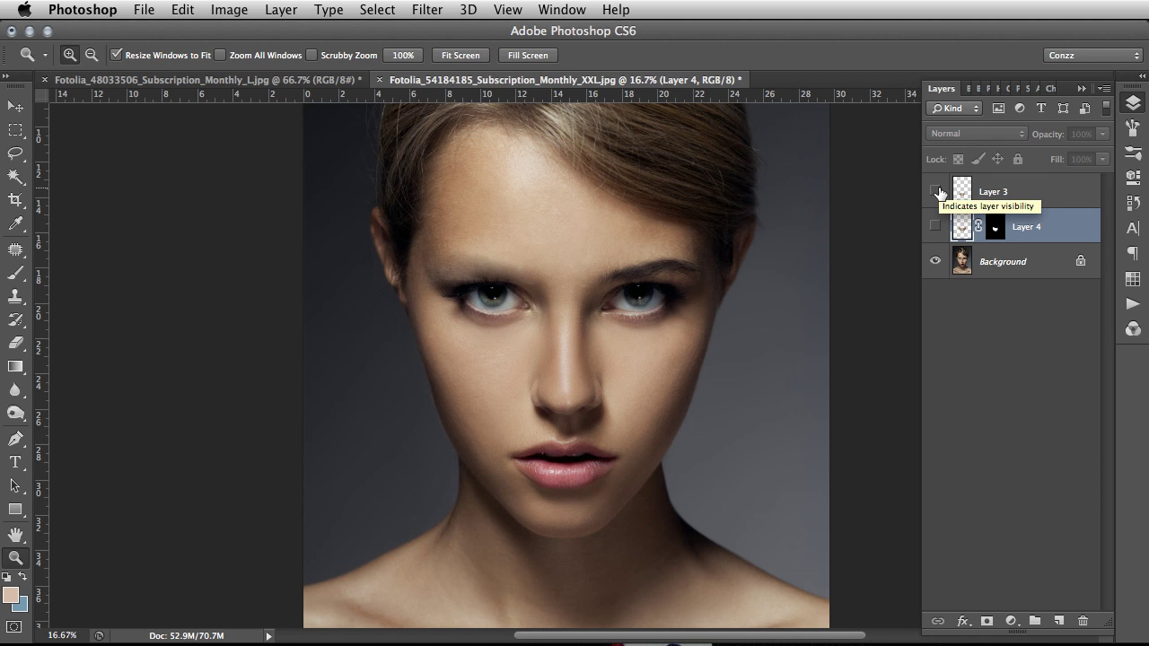
{"action": "left_click", "coordinate": [936, 192]}
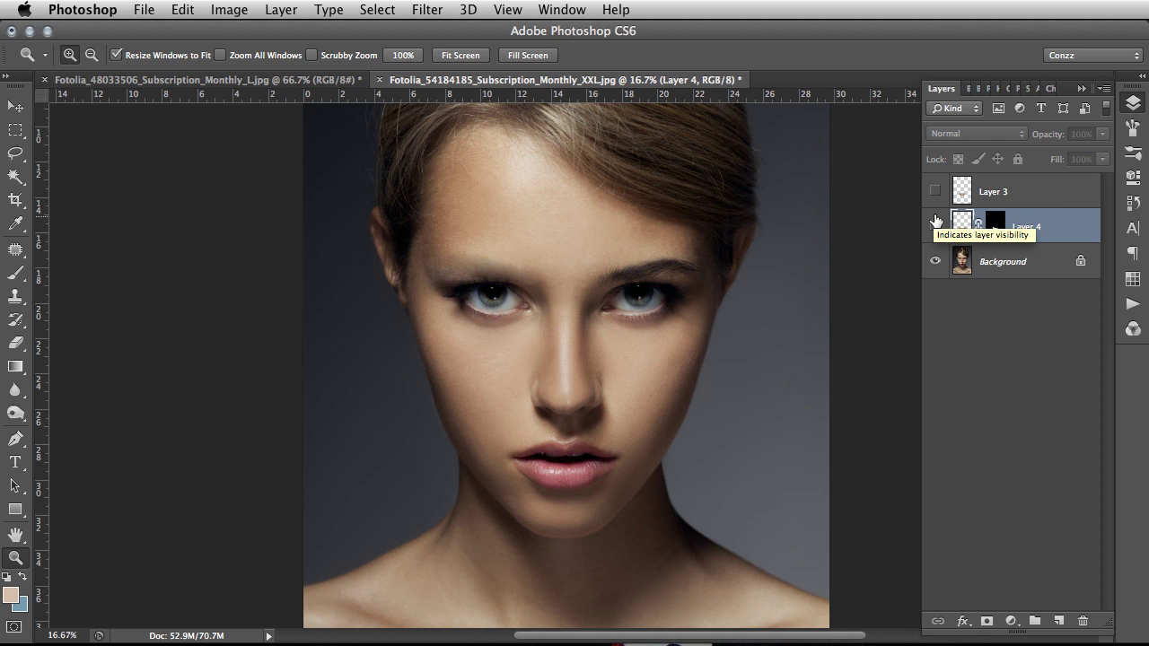
{"action": "left_click_drag", "start_coordinate": [526, 249], "coordinate": [559, 301]}
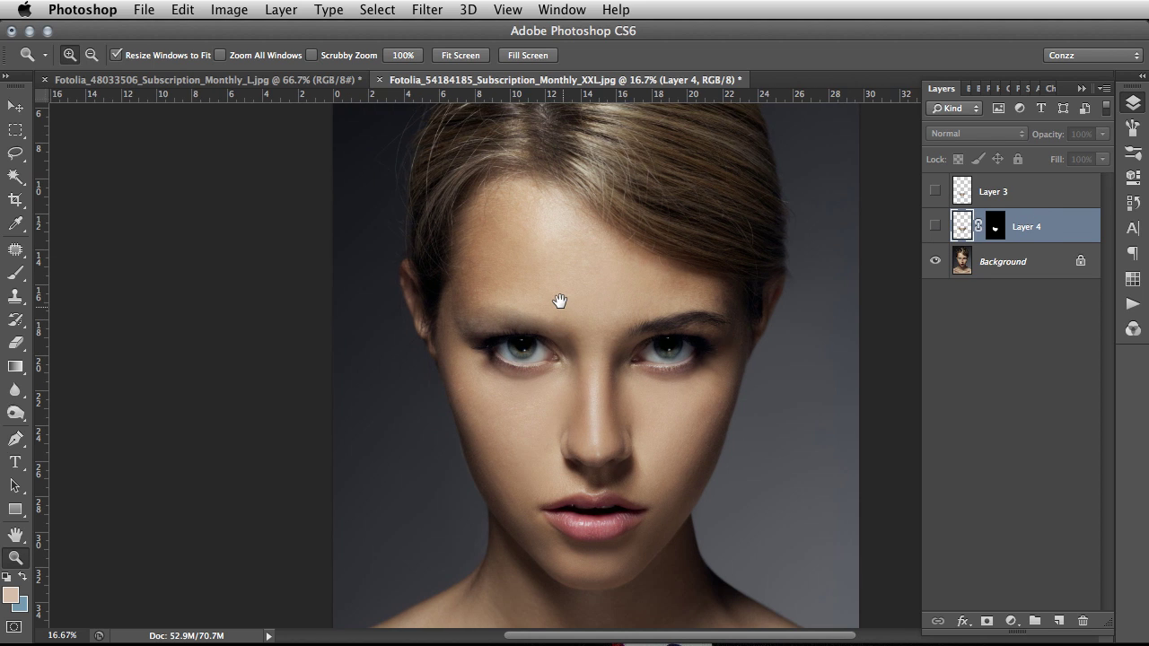